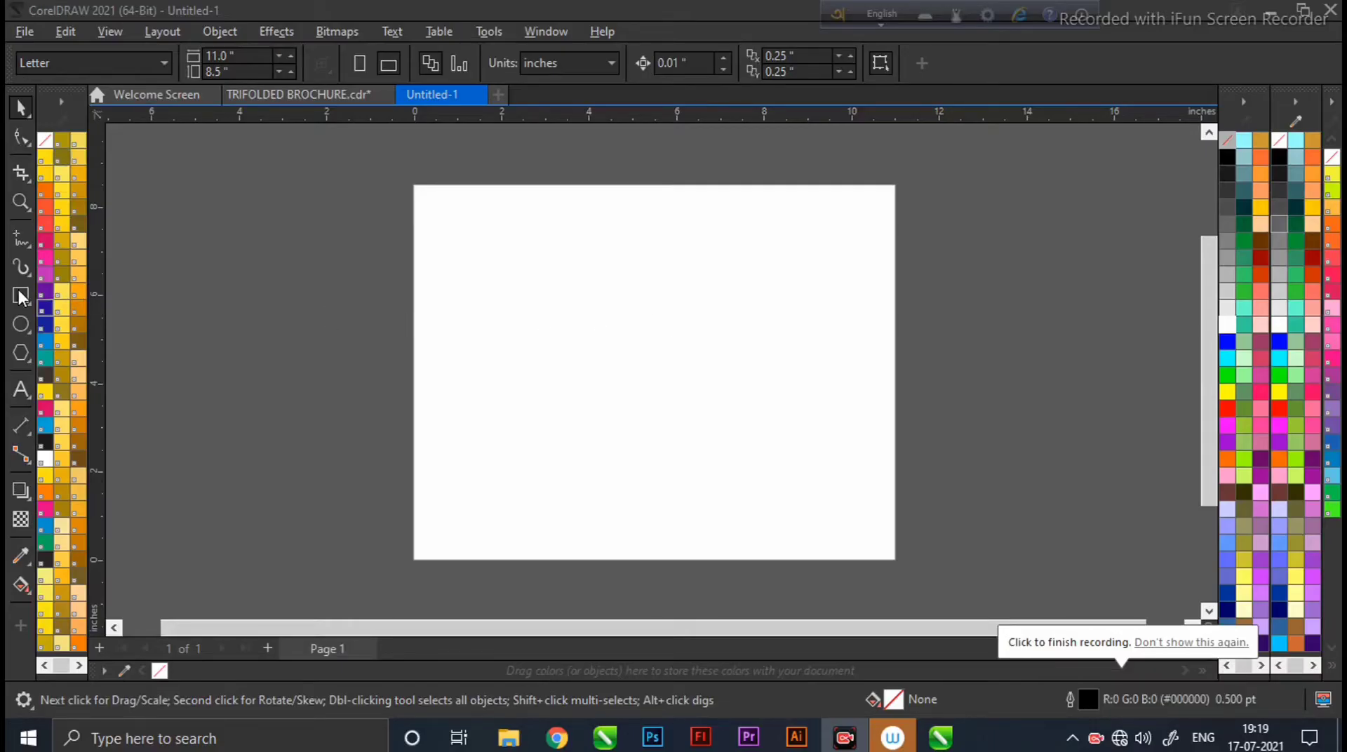
Draw a rectangle about 11.05 × 8.61 in covering the page, with a white fill and white outline.
click(25, 300)
click(147, 304)
drag(414, 185, 899, 562)
click(1227, 325)
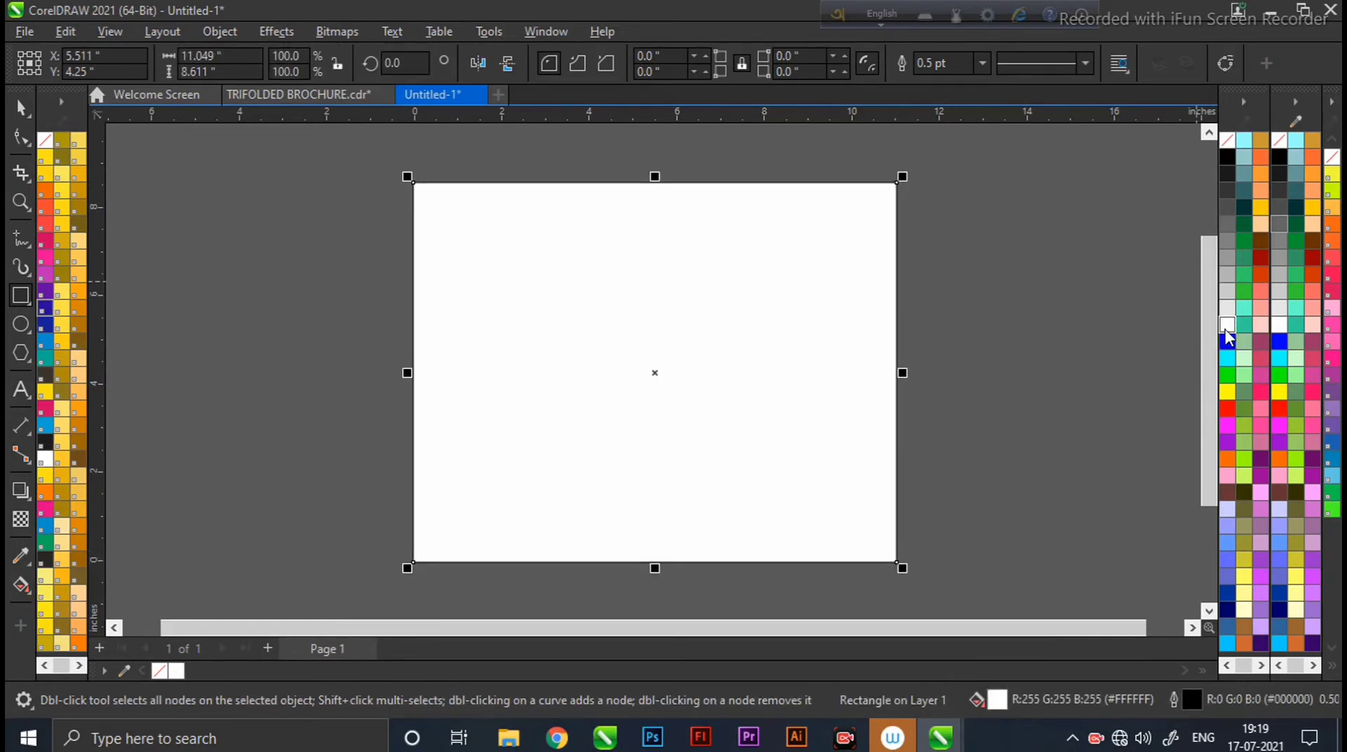
right_click(1226, 330)
Move the white rectangle off the page into the empty workspace beyond the page's left edge.
click(114, 628)
click(114, 628)
click(115, 629)
click(115, 628)
click(1026, 432)
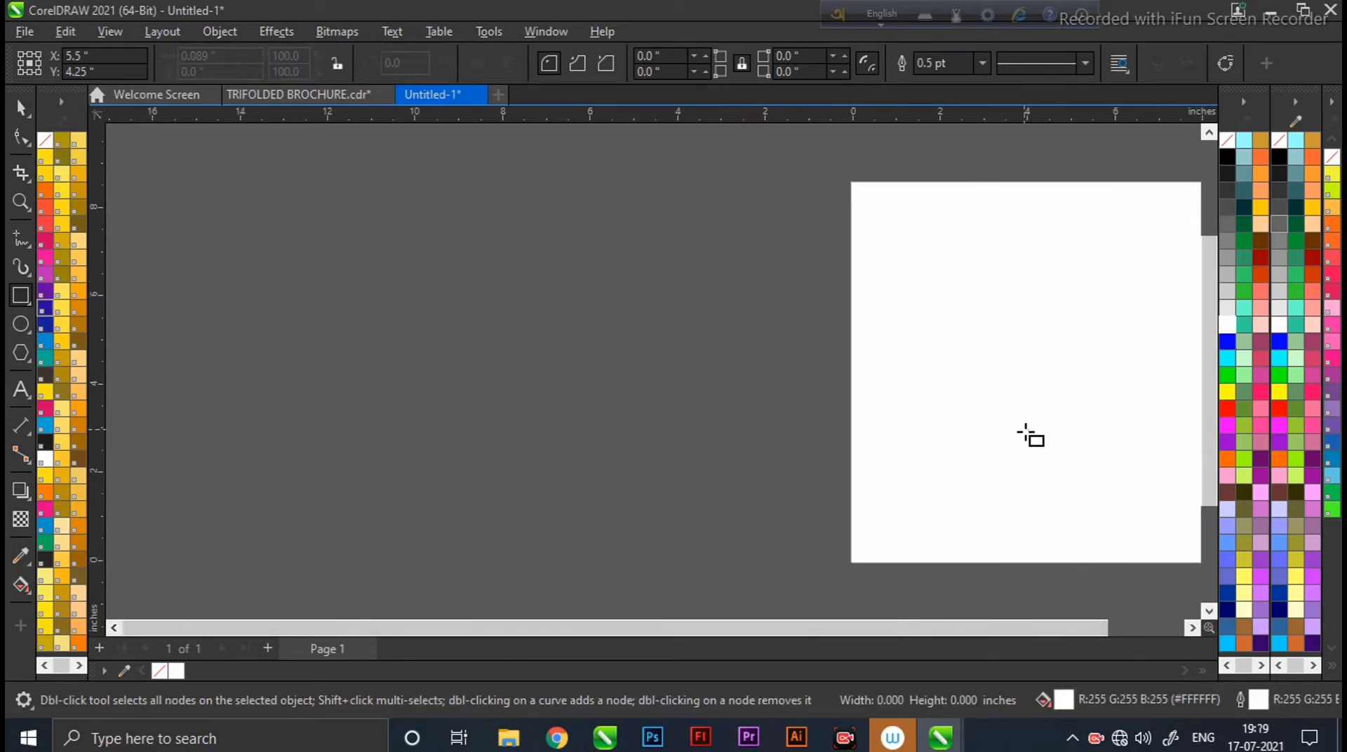
click(21, 107)
drag(1026, 375, 416, 384)
click(113, 629)
click(113, 628)
click(114, 628)
drag(880, 435, 351, 442)
Switch the document units to millimeters and resize the white rectangle to 297 × 210 mm.
click(644, 154)
click(613, 62)
click(574, 105)
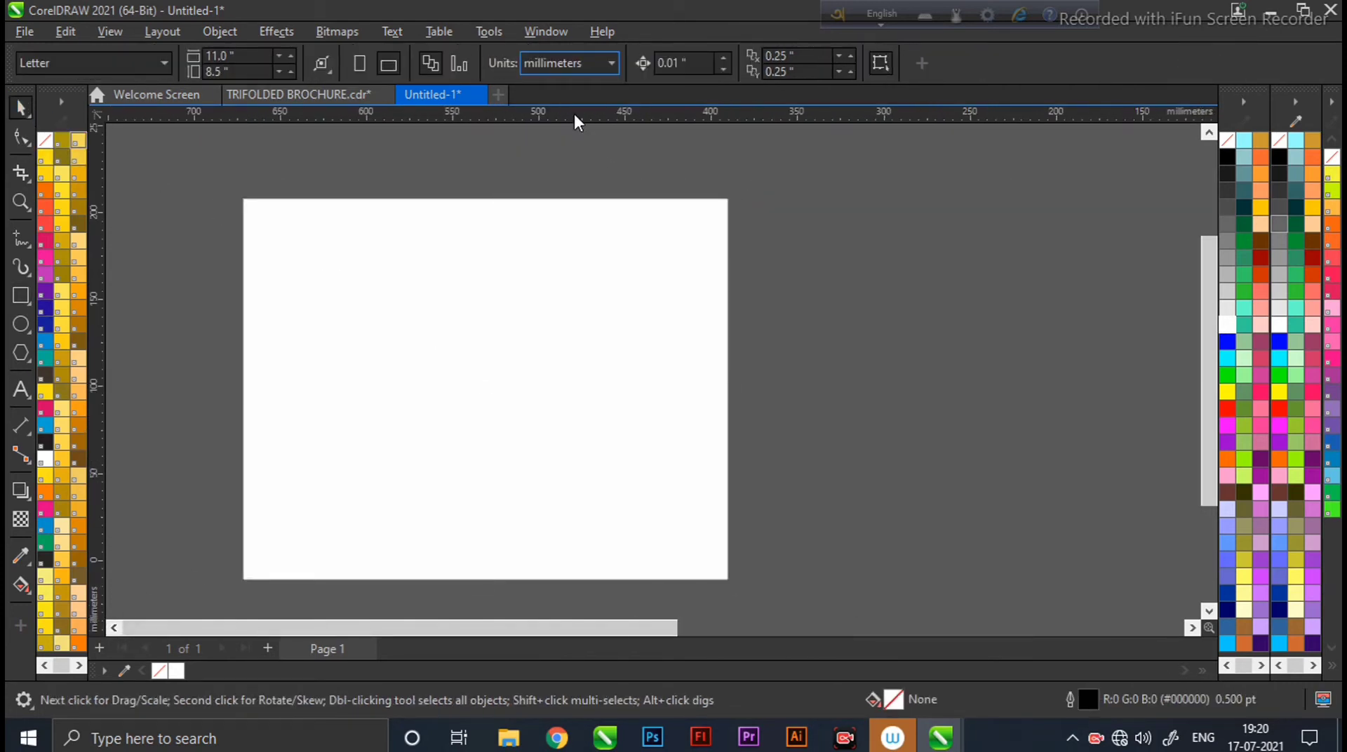
click(477, 218)
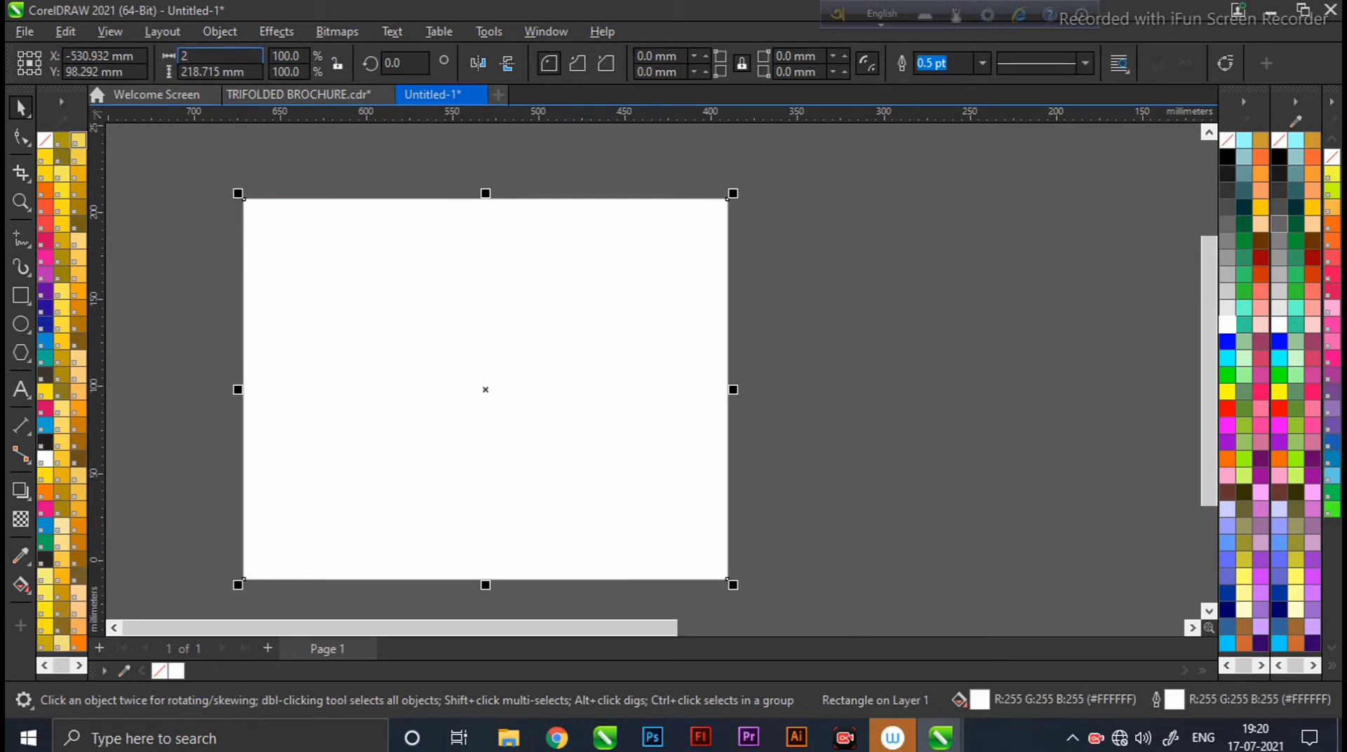
key(Tab)
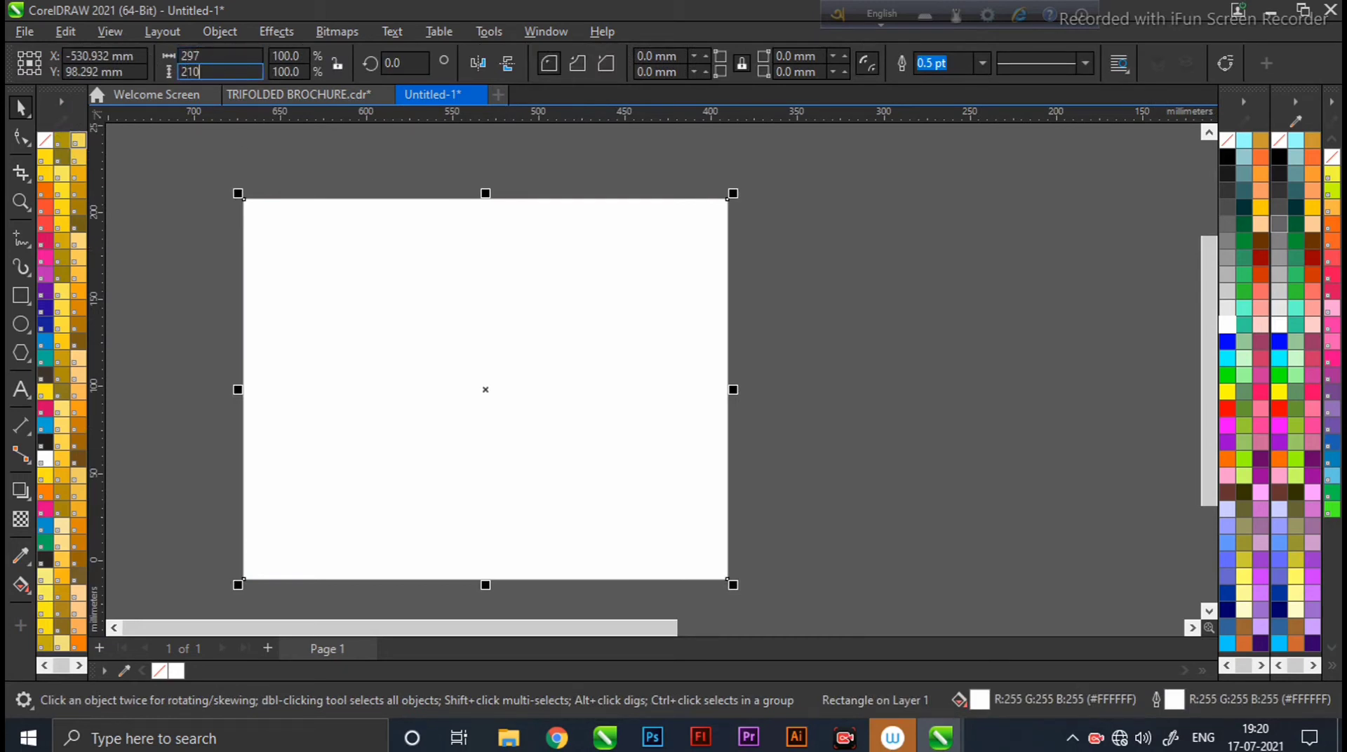
key(Return)
key(Escape)
Draw a second rectangle covering the upper part of the white sheet, overhanging its top and sides, and convert it to curves.
click(113, 628)
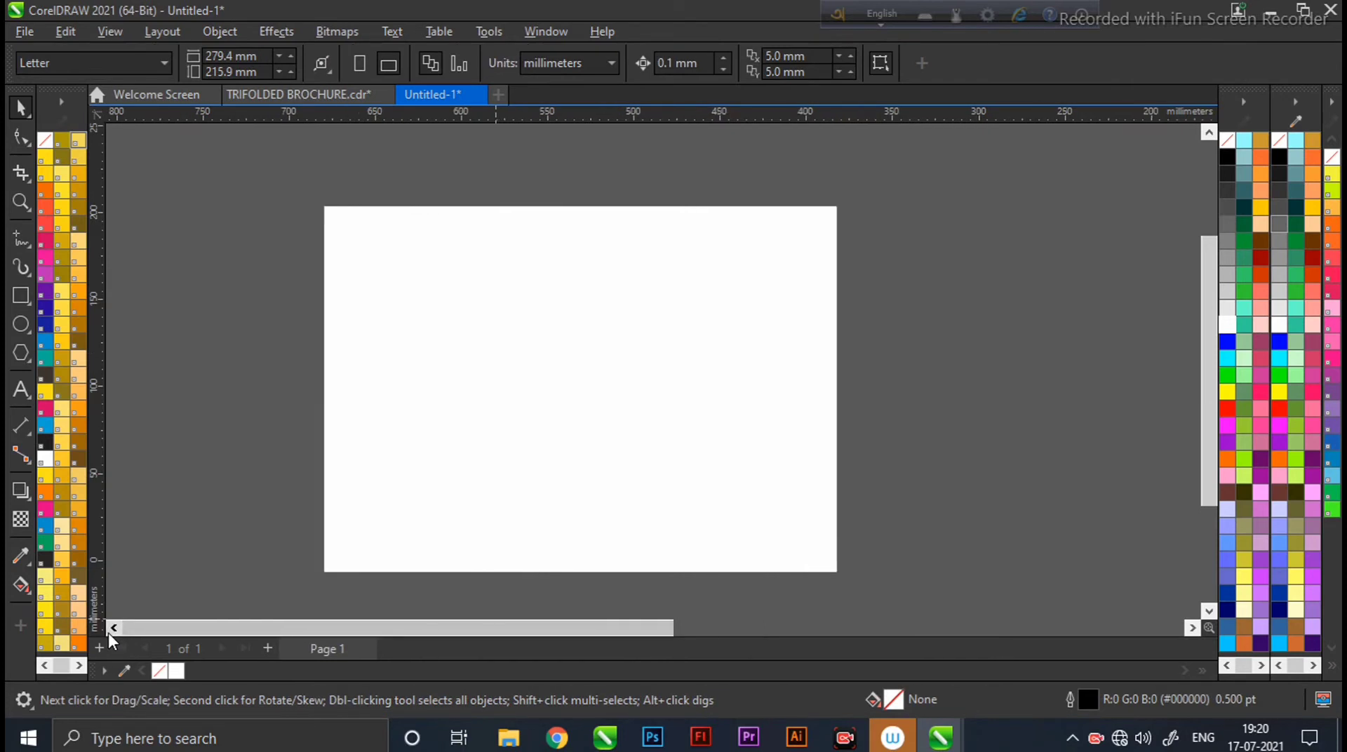
click(110, 629)
click(1192, 628)
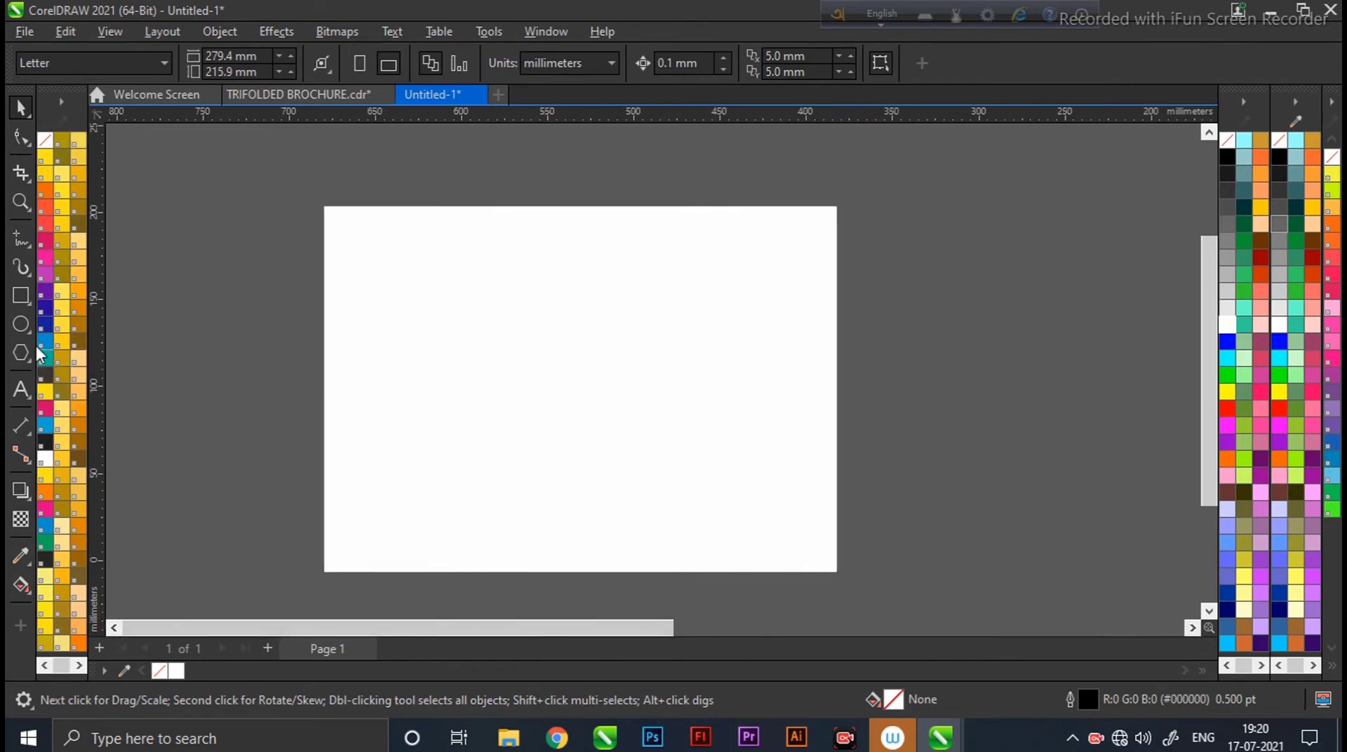
click(21, 295)
drag(296, 178, 850, 369)
click(21, 139)
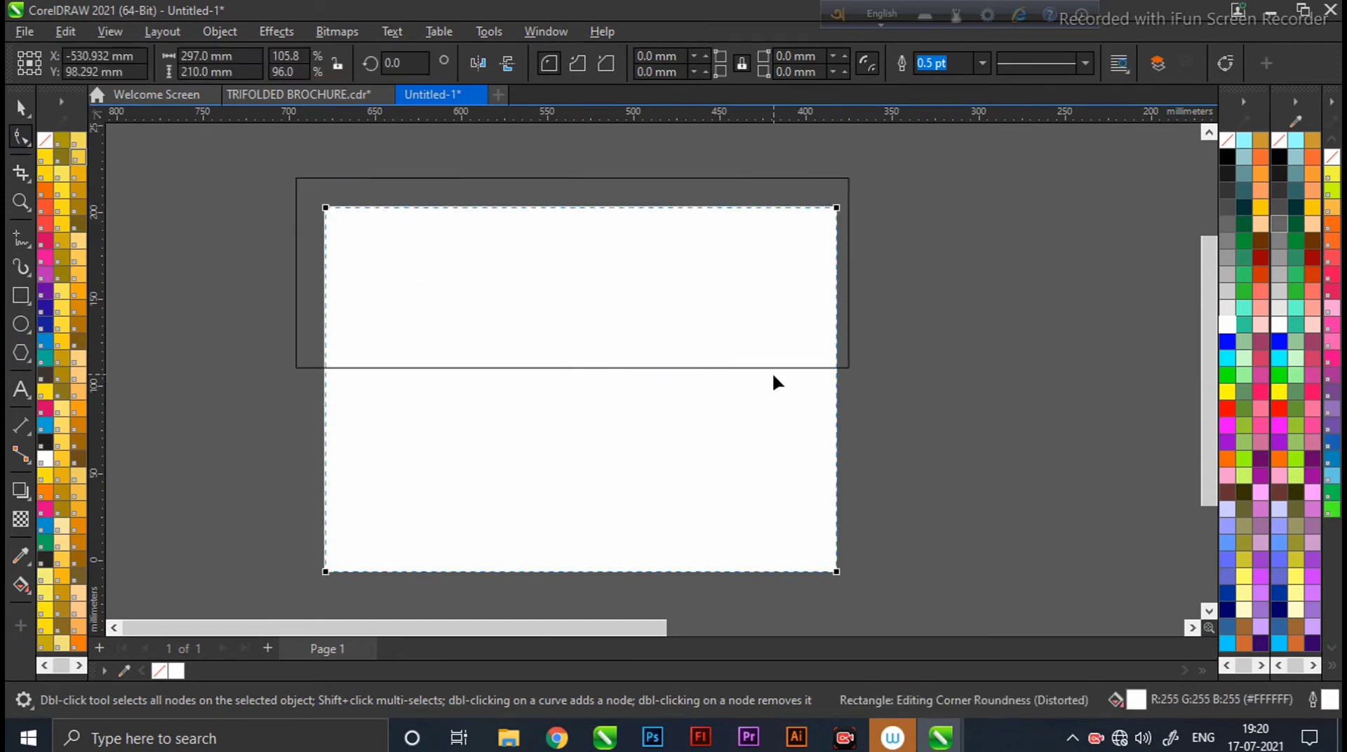
key(ctrl+q)
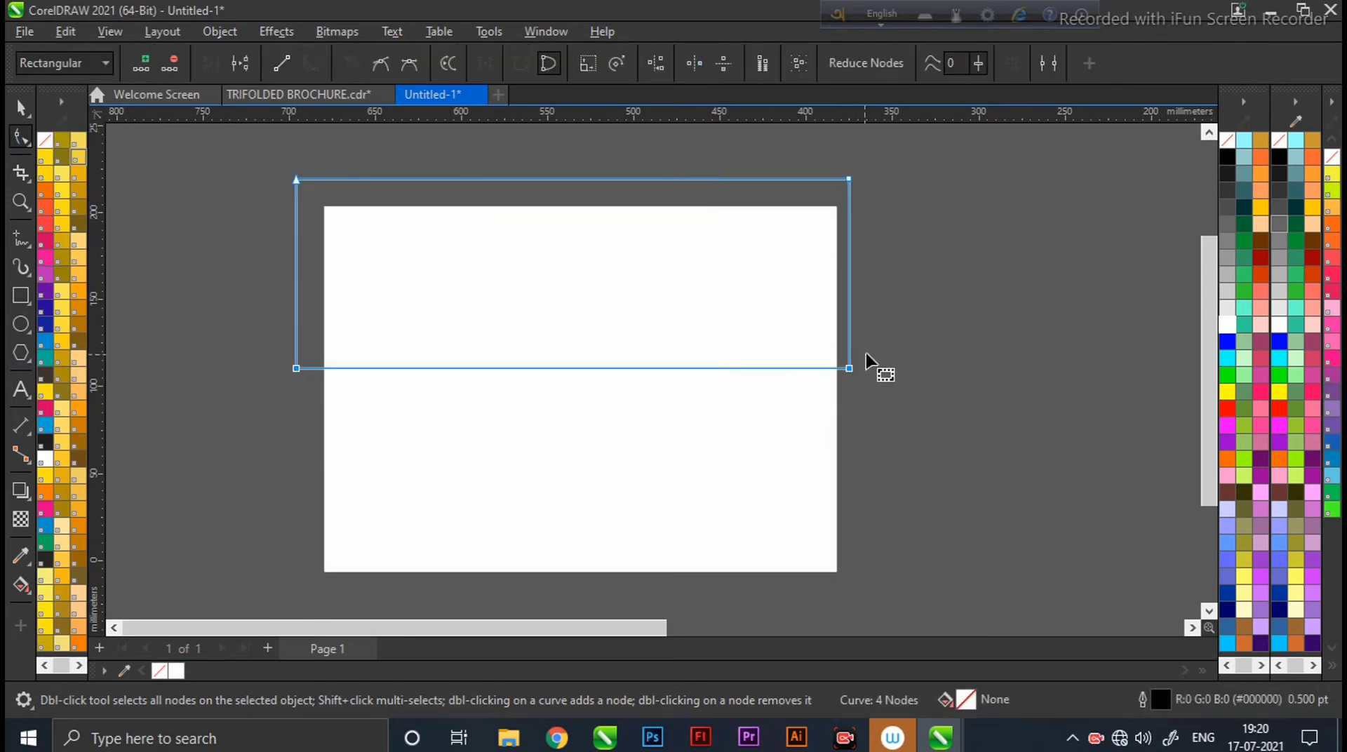
Bend the new shape's lower edge into an S-shaped wave and move its two right corner nodes, keeping them just beyond the sheet.
drag(665, 367, 671, 457)
drag(480, 368, 428, 242)
drag(850, 371, 837, 317)
drag(850, 179, 843, 154)
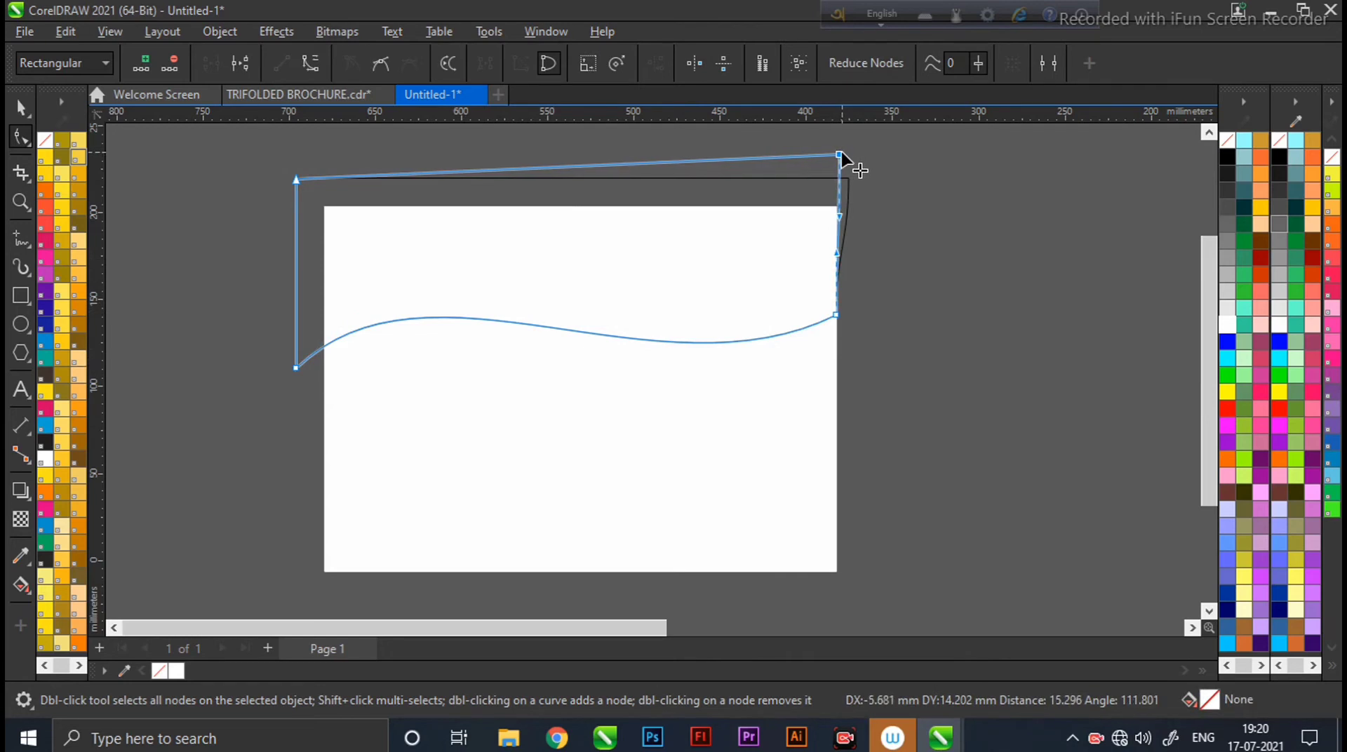
drag(837, 315, 843, 321)
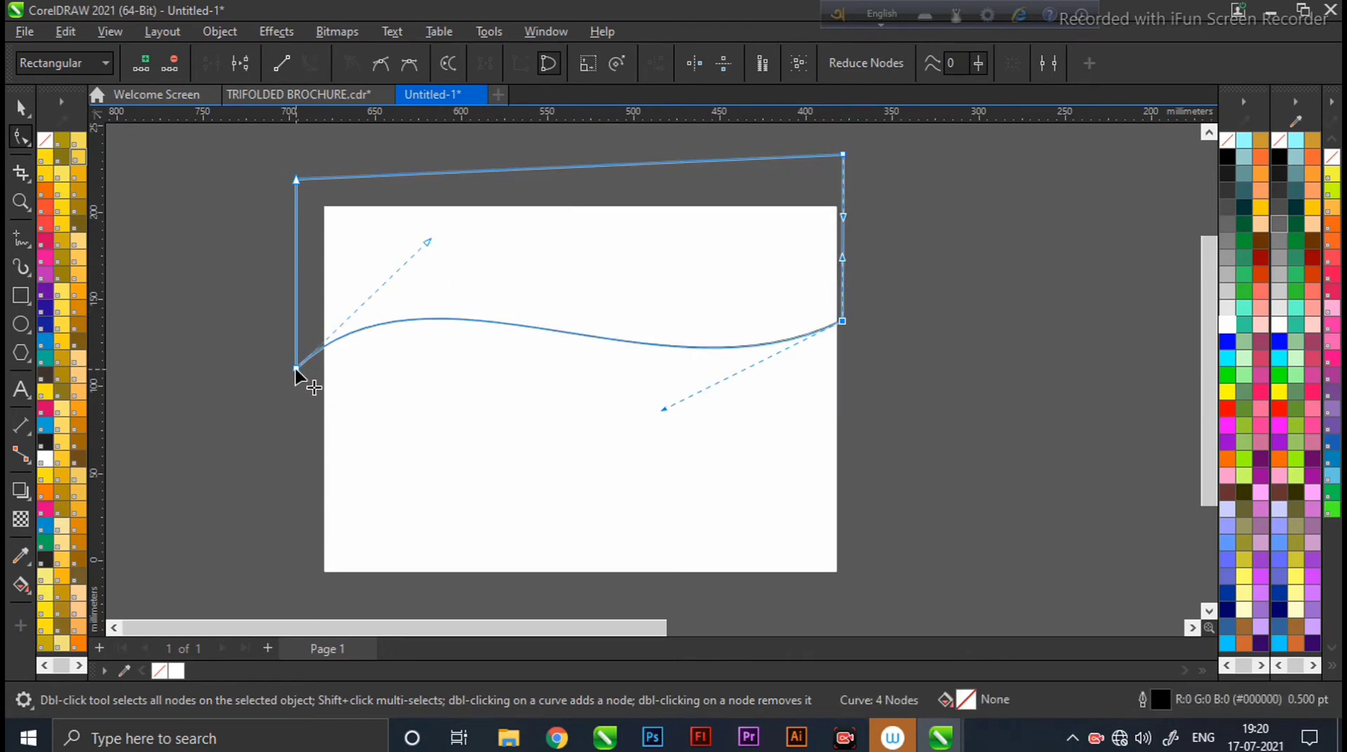
Move the wave's left end node up and inward, and adjust the curve handles to smooth the wave.
drag(296, 369, 315, 354)
drag(445, 230, 433, 214)
drag(664, 409, 692, 410)
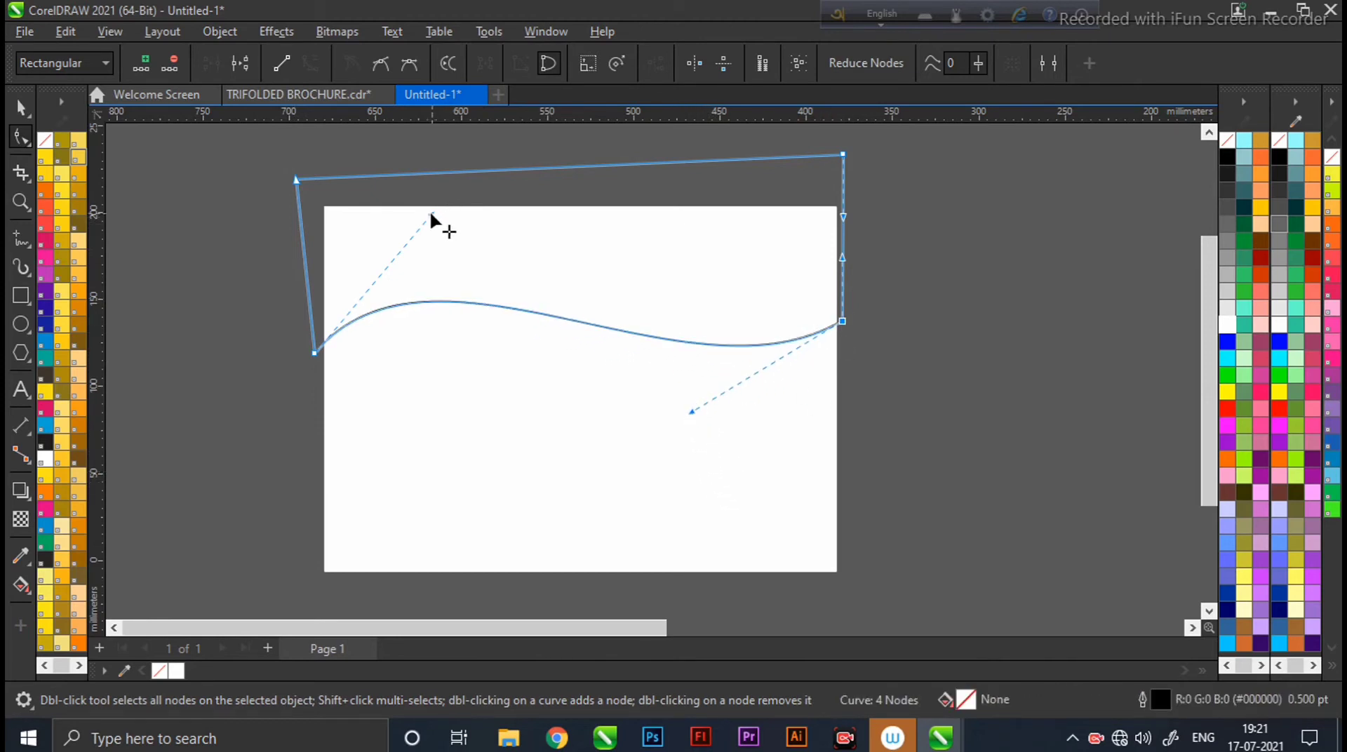
drag(431, 214, 487, 212)
Fill the wave shape with PANTONE Red 032 M and apply a linear fountain fill from red at the right to white at the left.
click(23, 110)
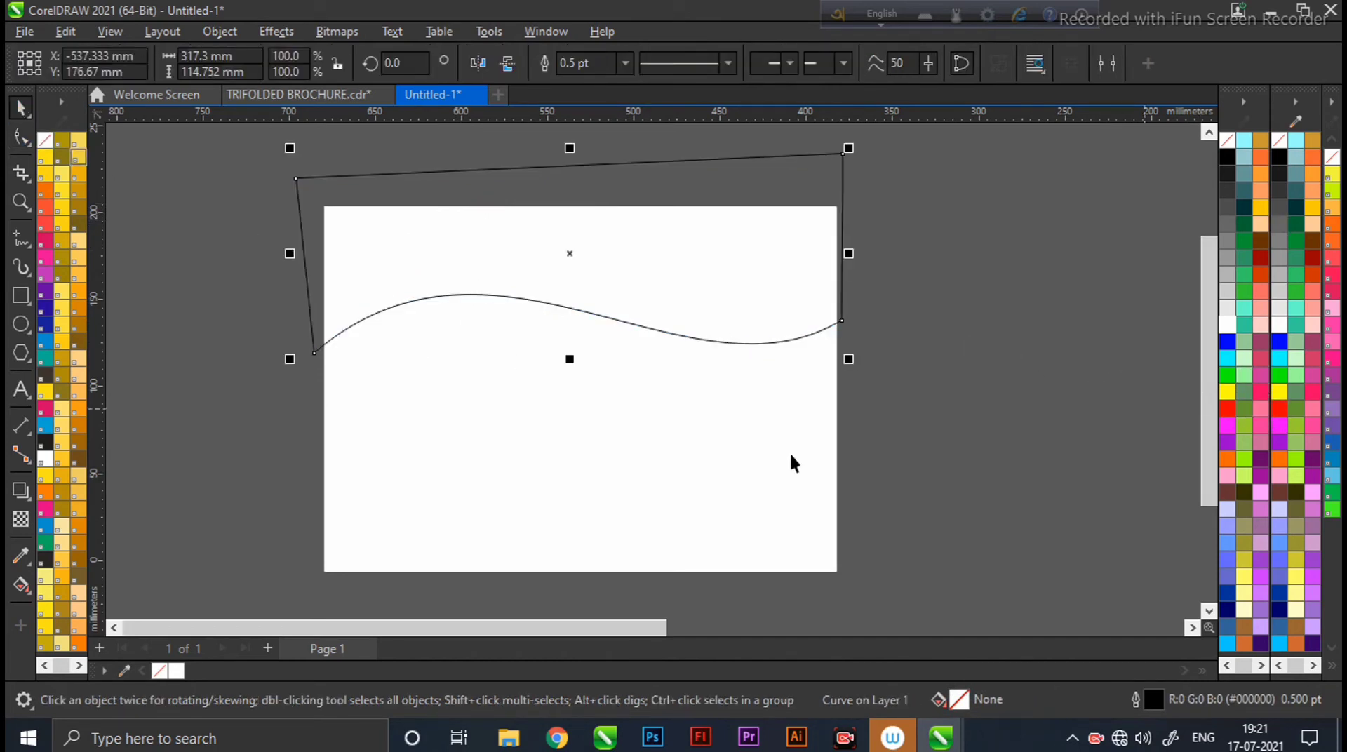
click(46, 226)
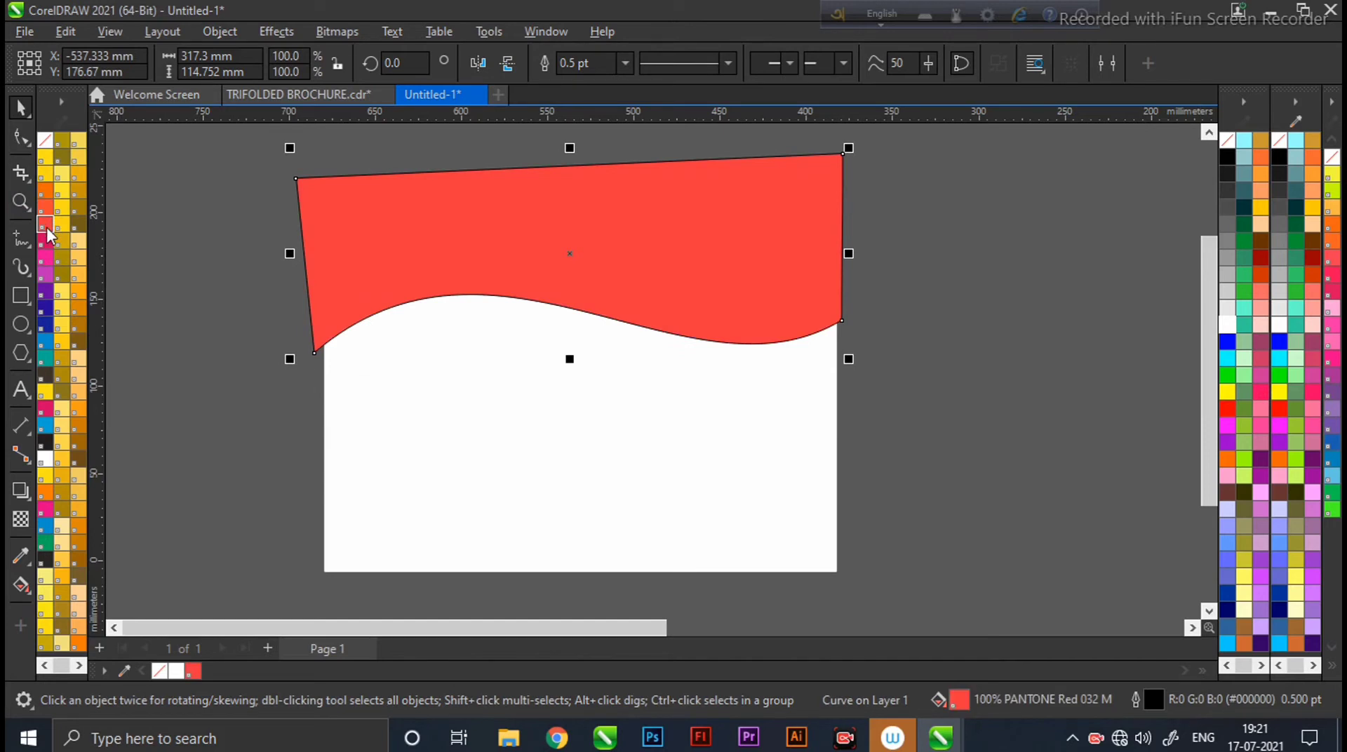
key(g)
drag(751, 246, 367, 261)
click(324, 286)
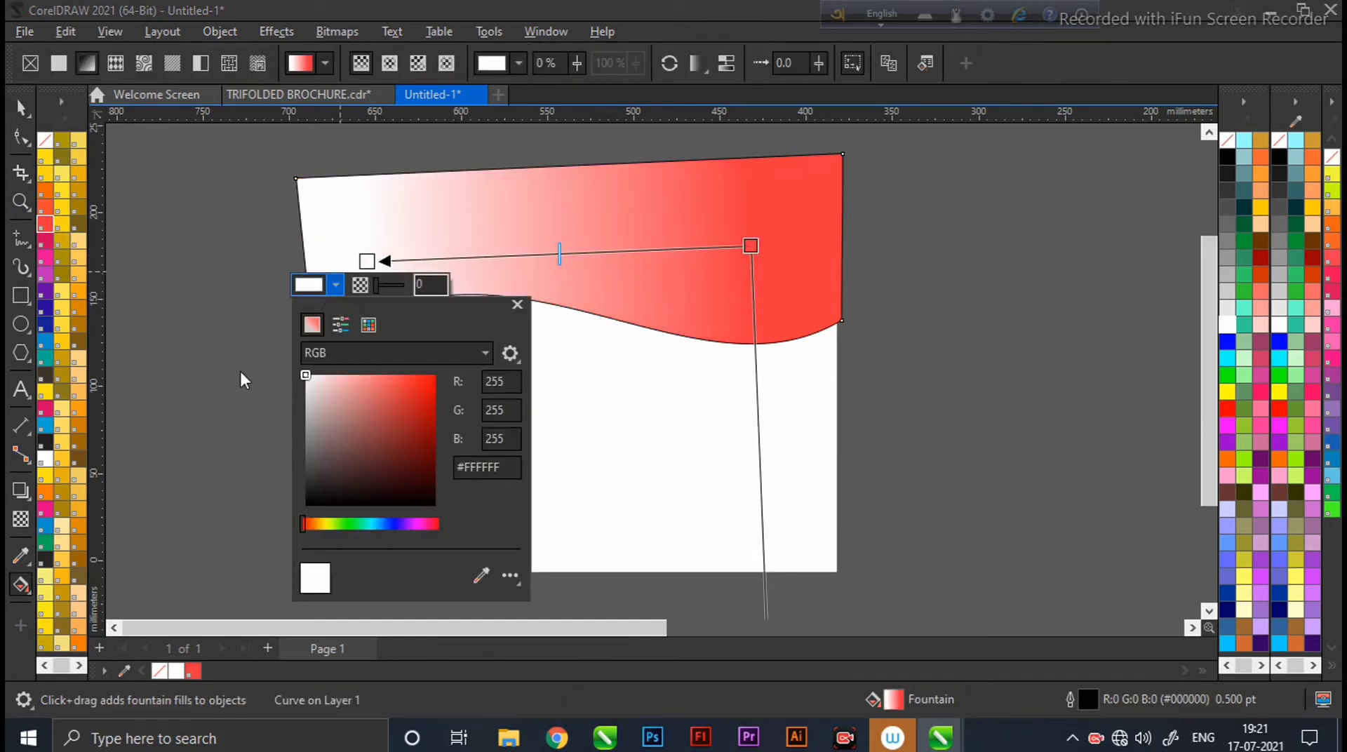
click(106, 407)
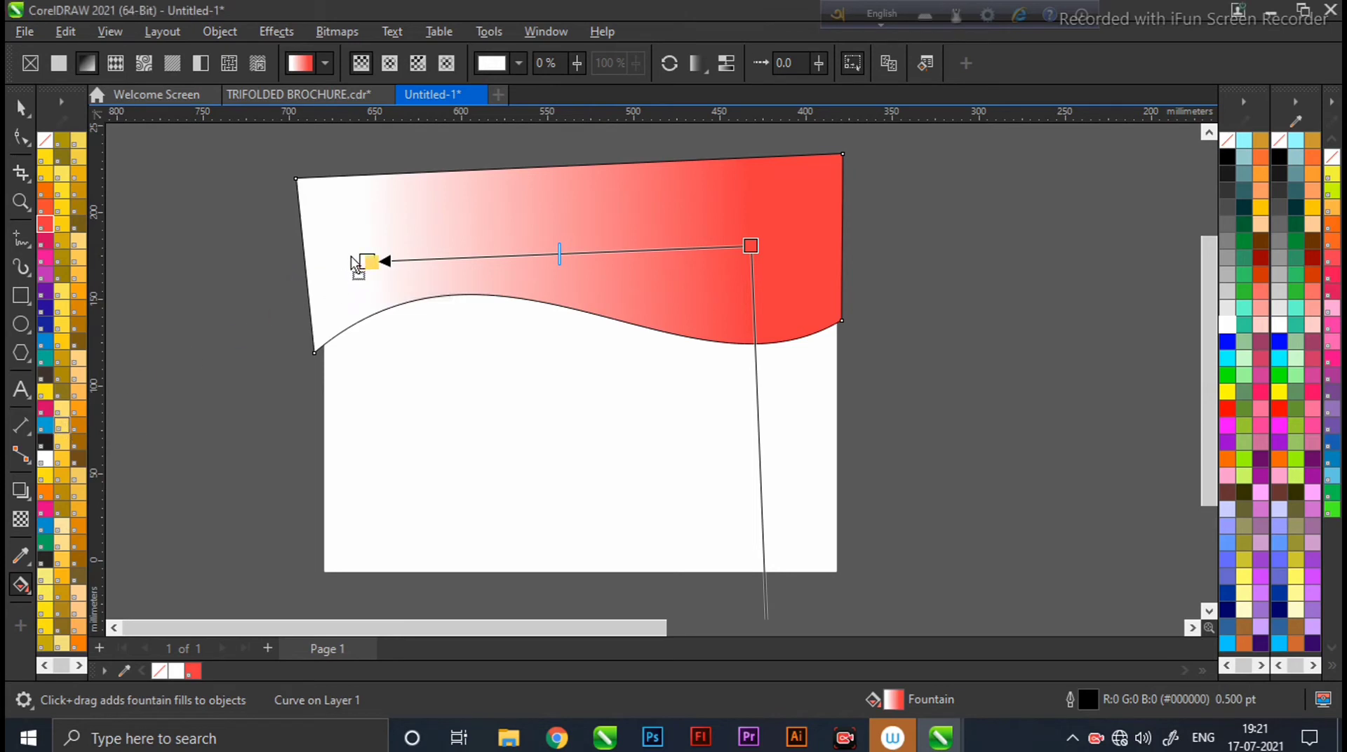
drag(355, 265, 355, 265)
key(ctrl+z)
Recolor the gradient's white end to a yellow-orange from the PANTONE solid matte palette.
click(319, 284)
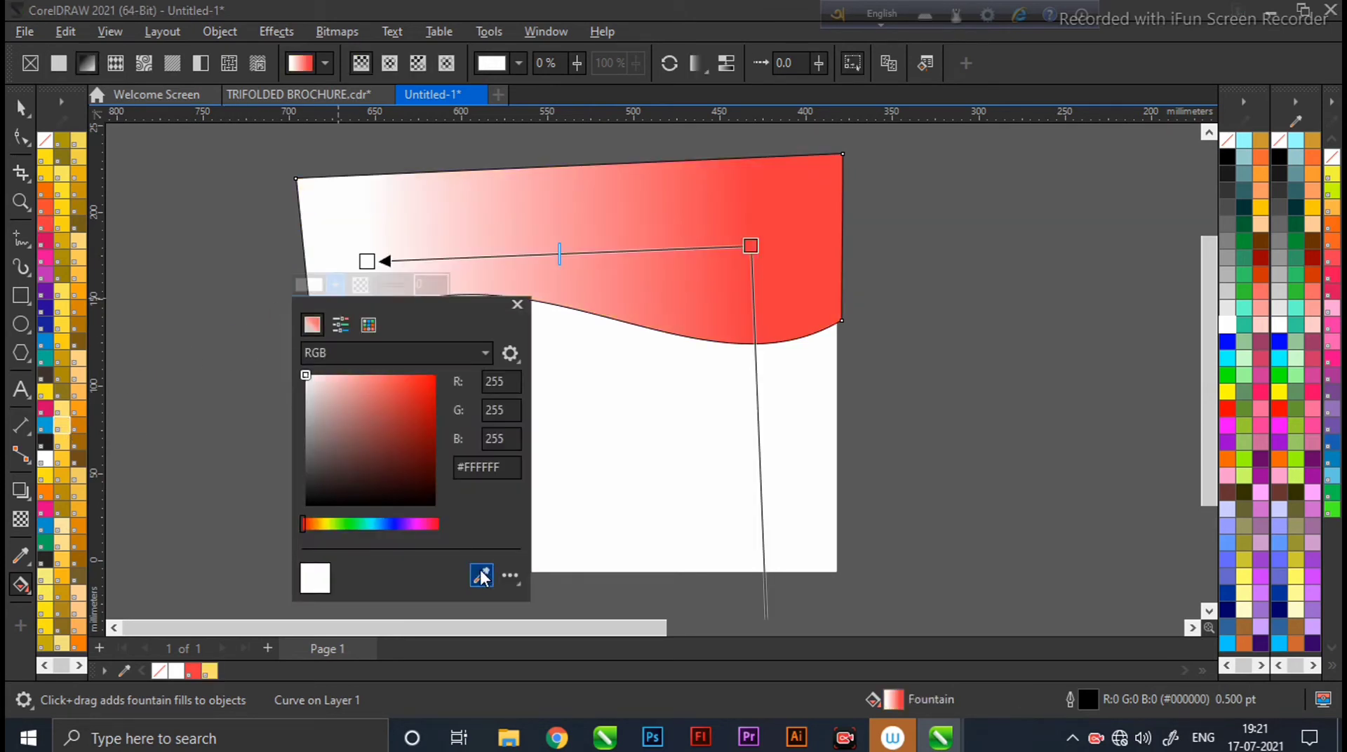
click(82, 414)
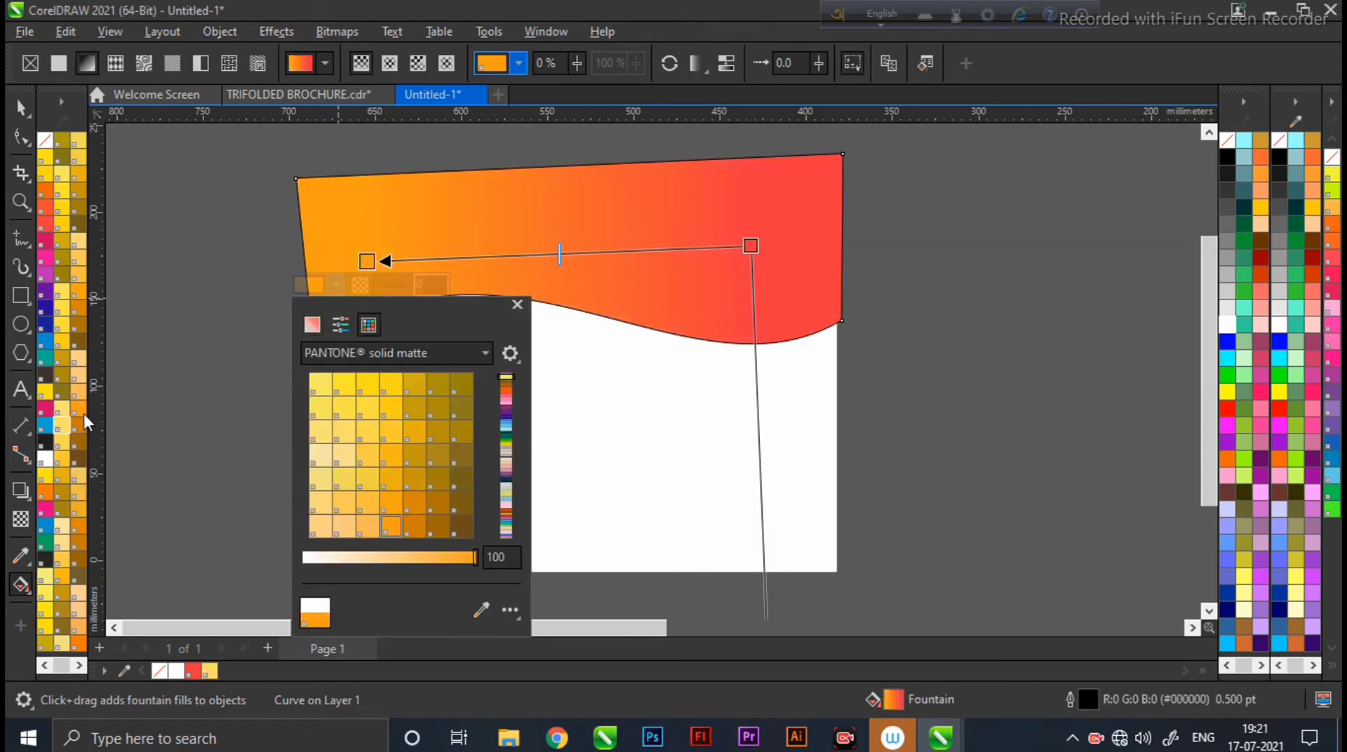
click(394, 459)
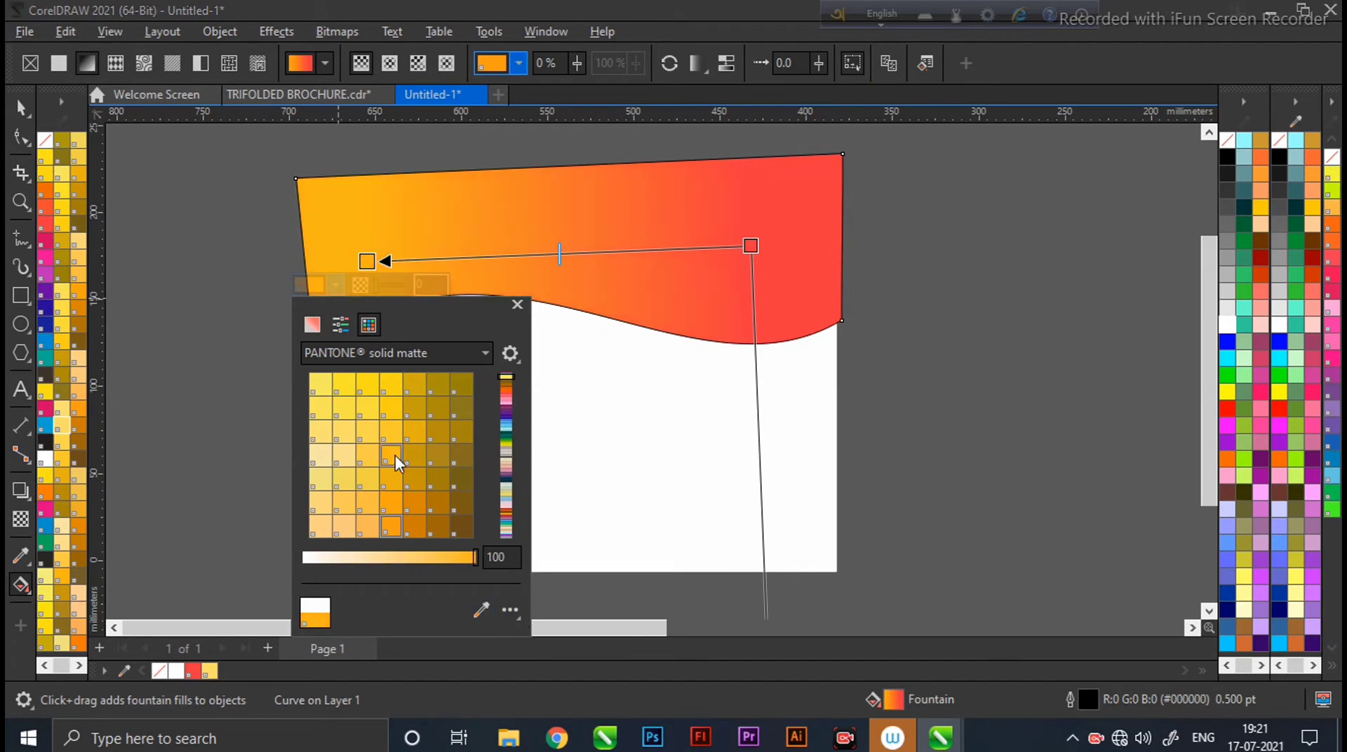
click(761, 240)
click(21, 108)
Redirect the gradient to run from red beyond the shape's lower-left corner to yellow-orange beyond its upper-right corner.
key(g)
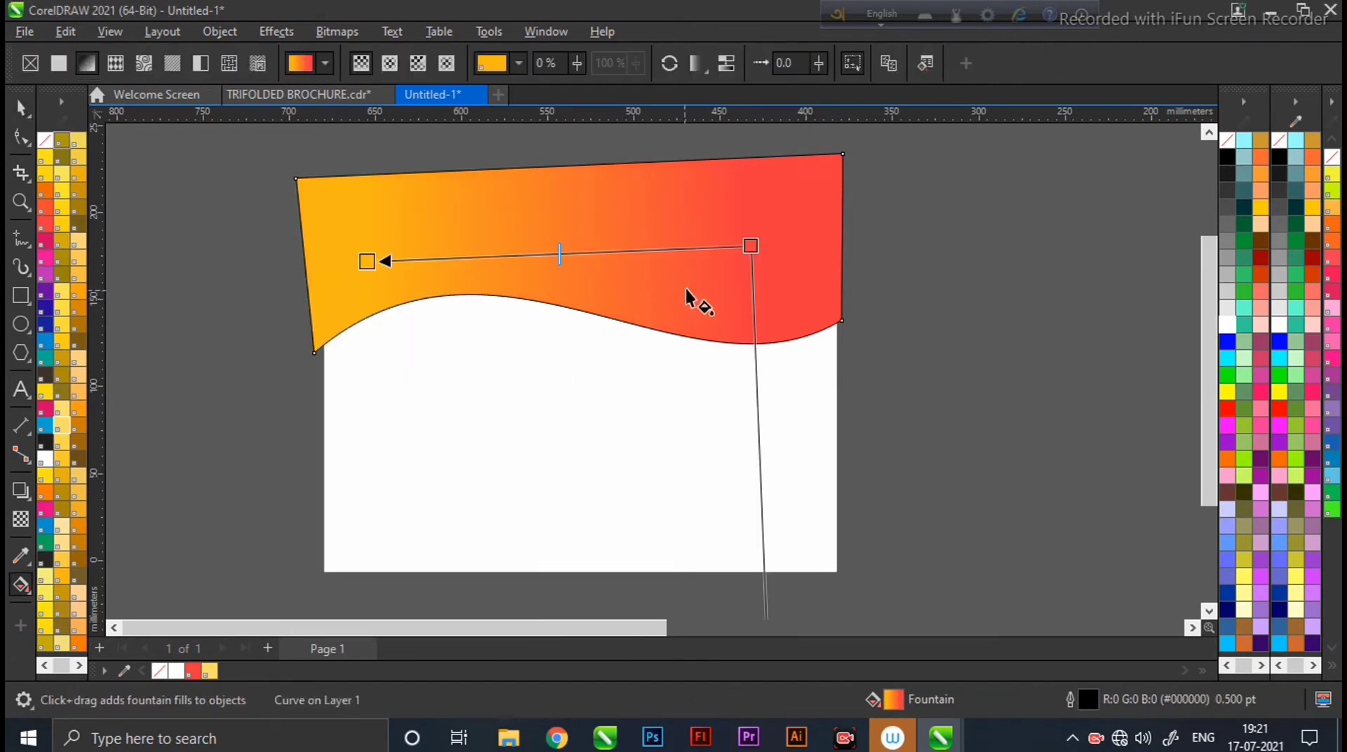
drag(750, 245, 405, 304)
drag(367, 261, 842, 155)
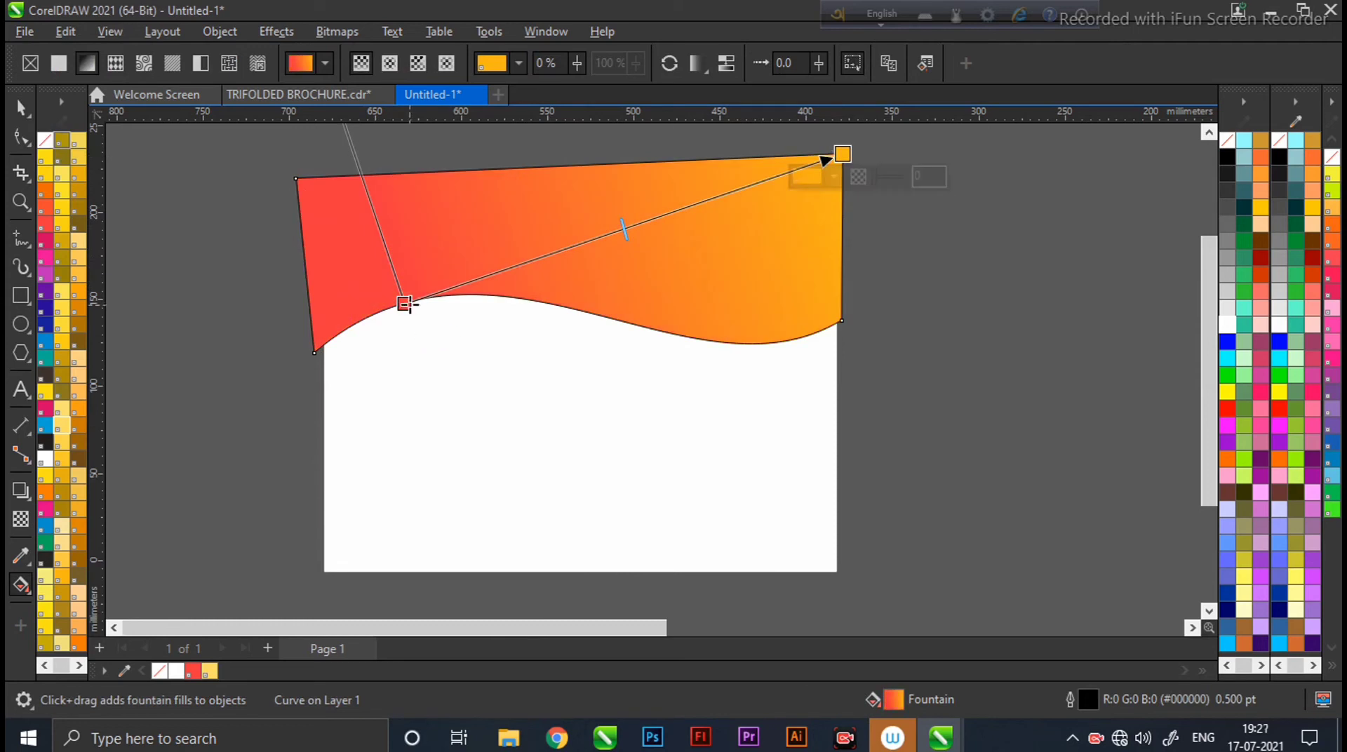
drag(406, 304, 314, 353)
click(842, 155)
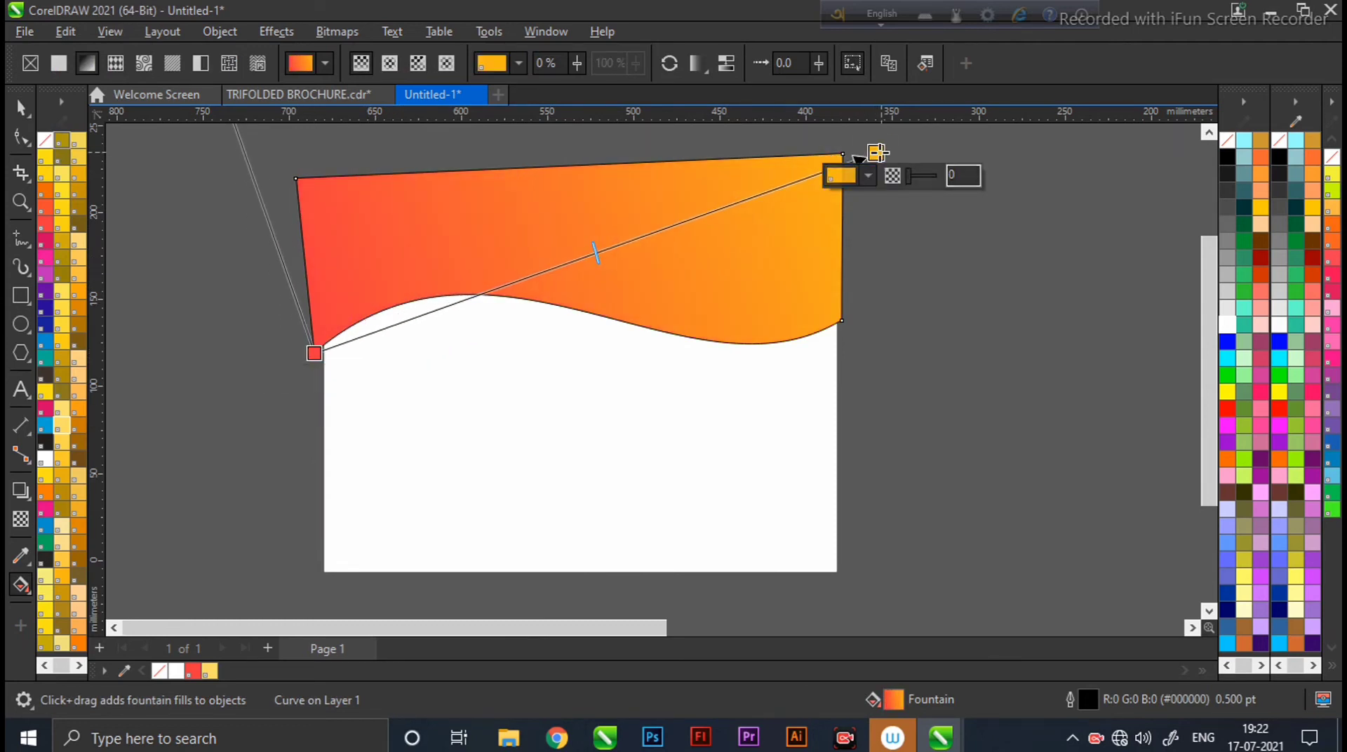
drag(842, 155, 863, 148)
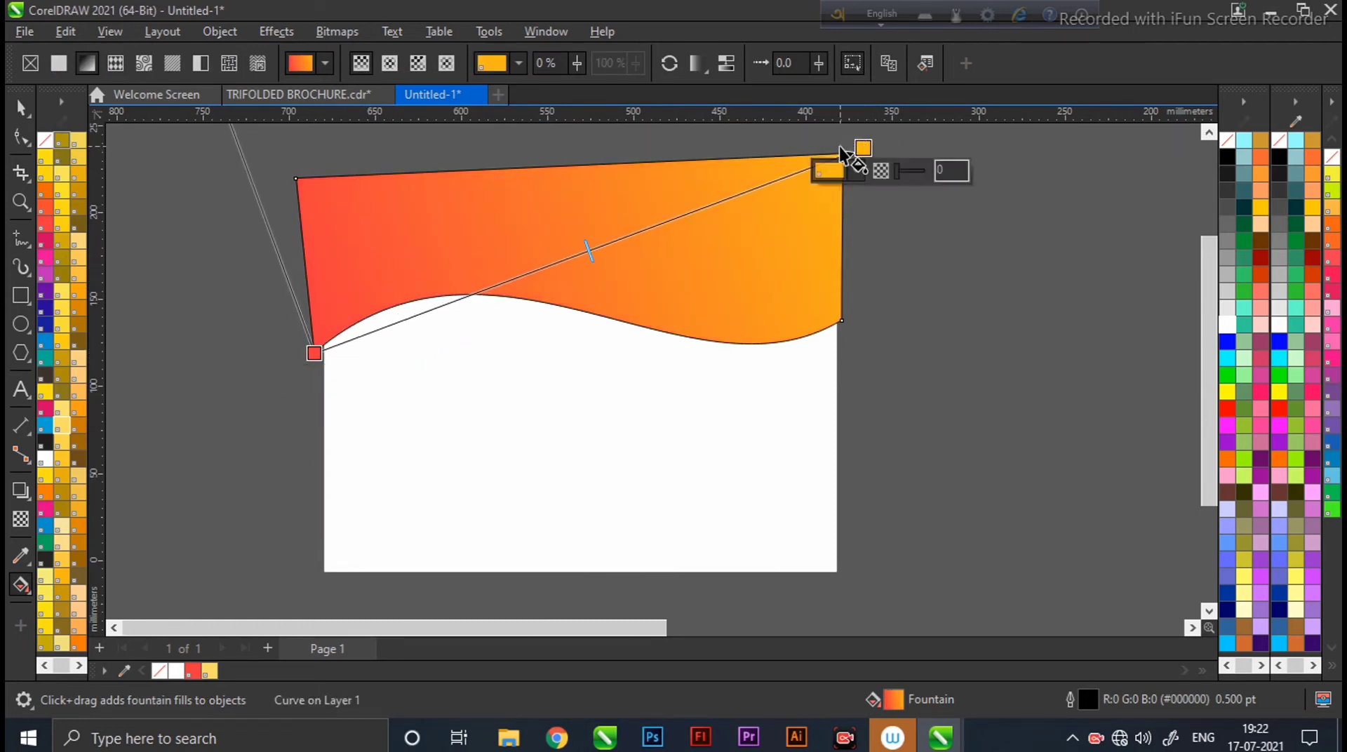
drag(315, 353, 283, 370)
click(546, 31)
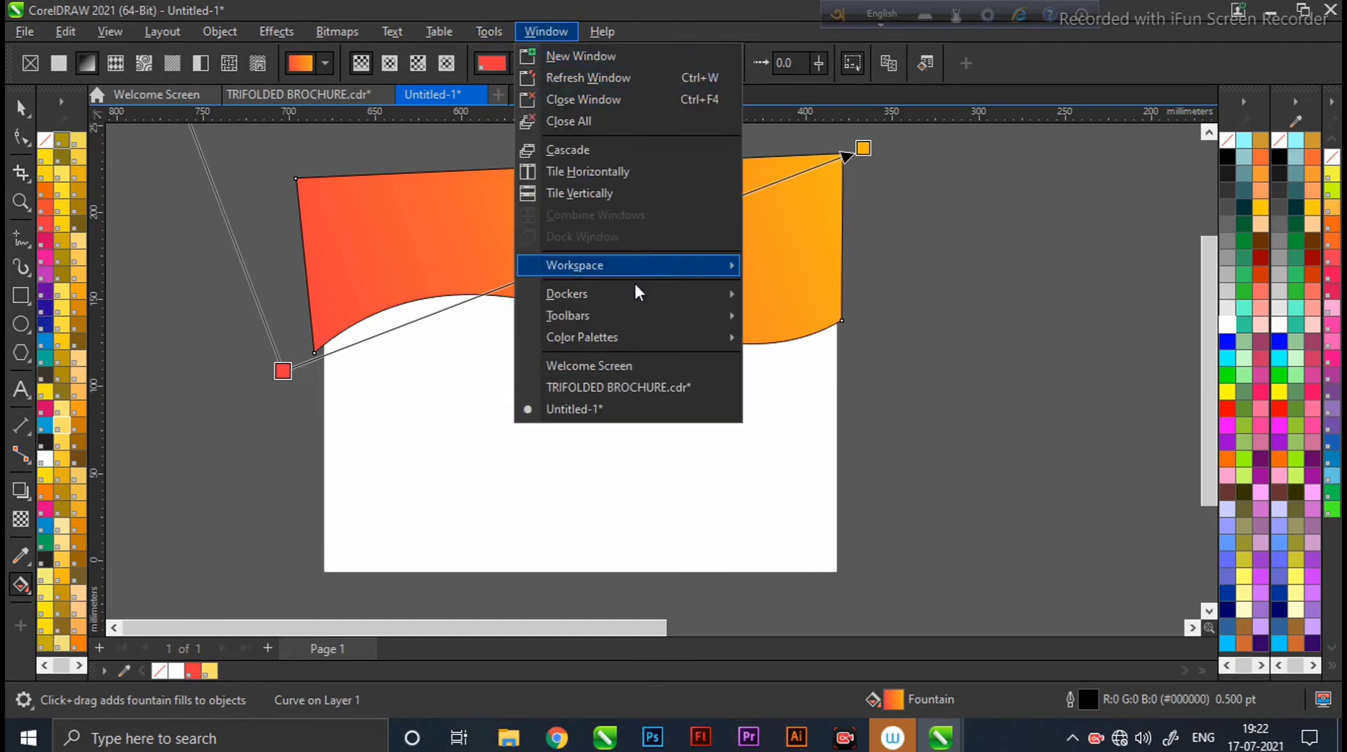
mouse_move(633, 336)
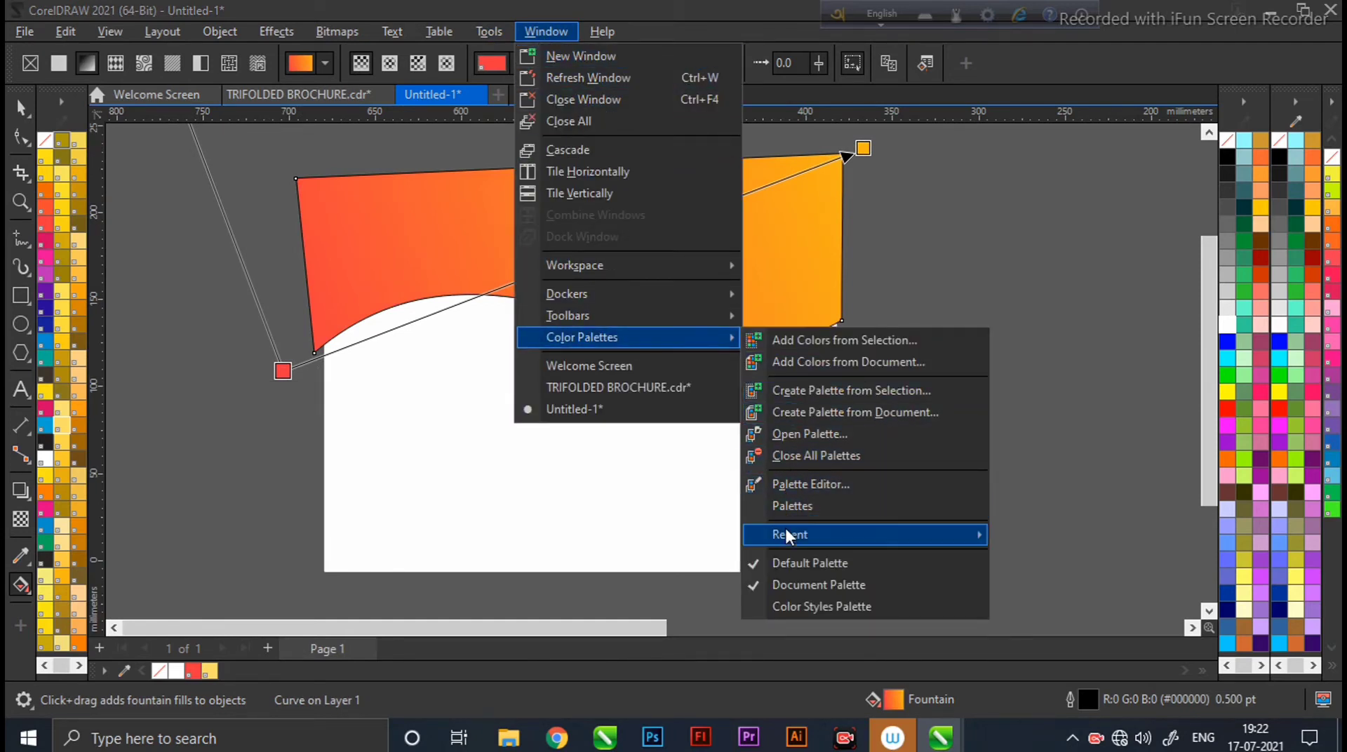
click(924, 284)
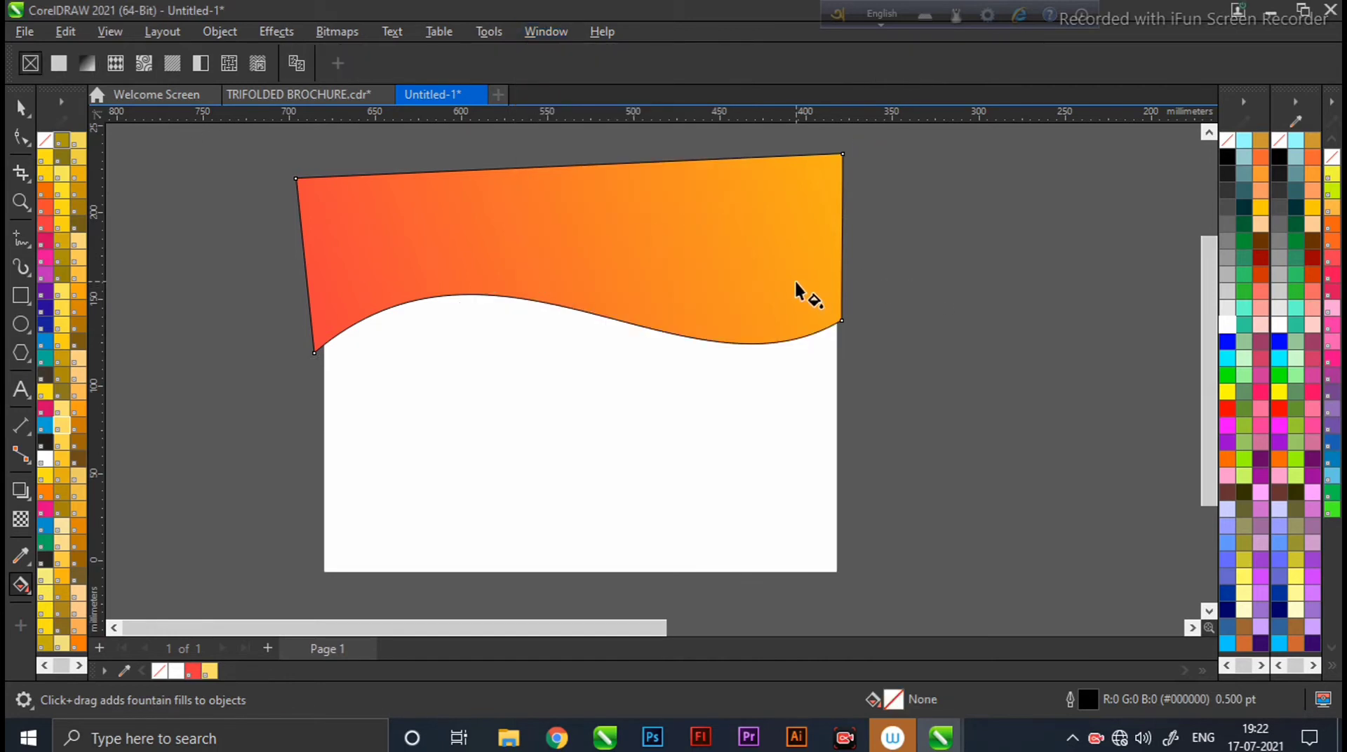
Remove the outline from the gradient wave shape.
click(1228, 141)
click(834, 201)
click(21, 106)
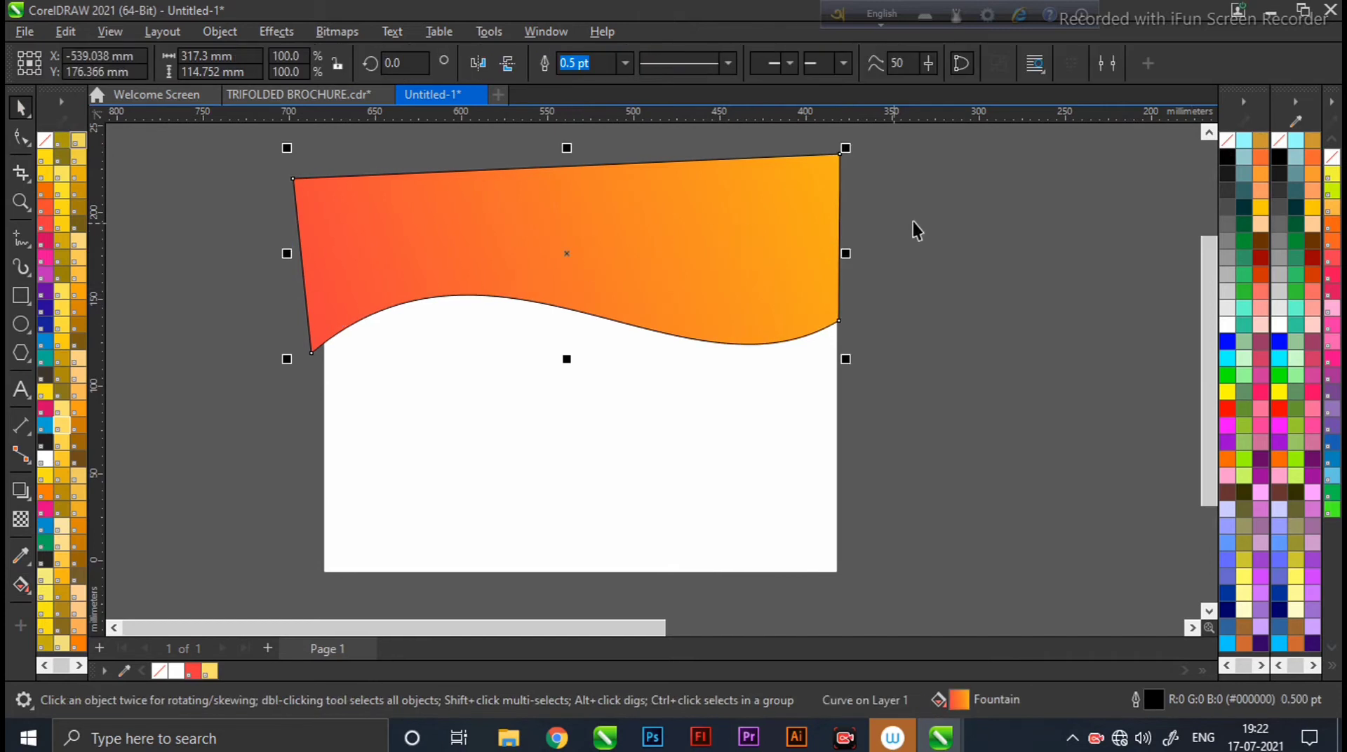
right_click(1229, 141)
PowerClip the gradient wave shape inside the white 297 × 210 mm rectangle.
click(692, 246)
right_click(694, 246)
click(770, 373)
click(701, 409)
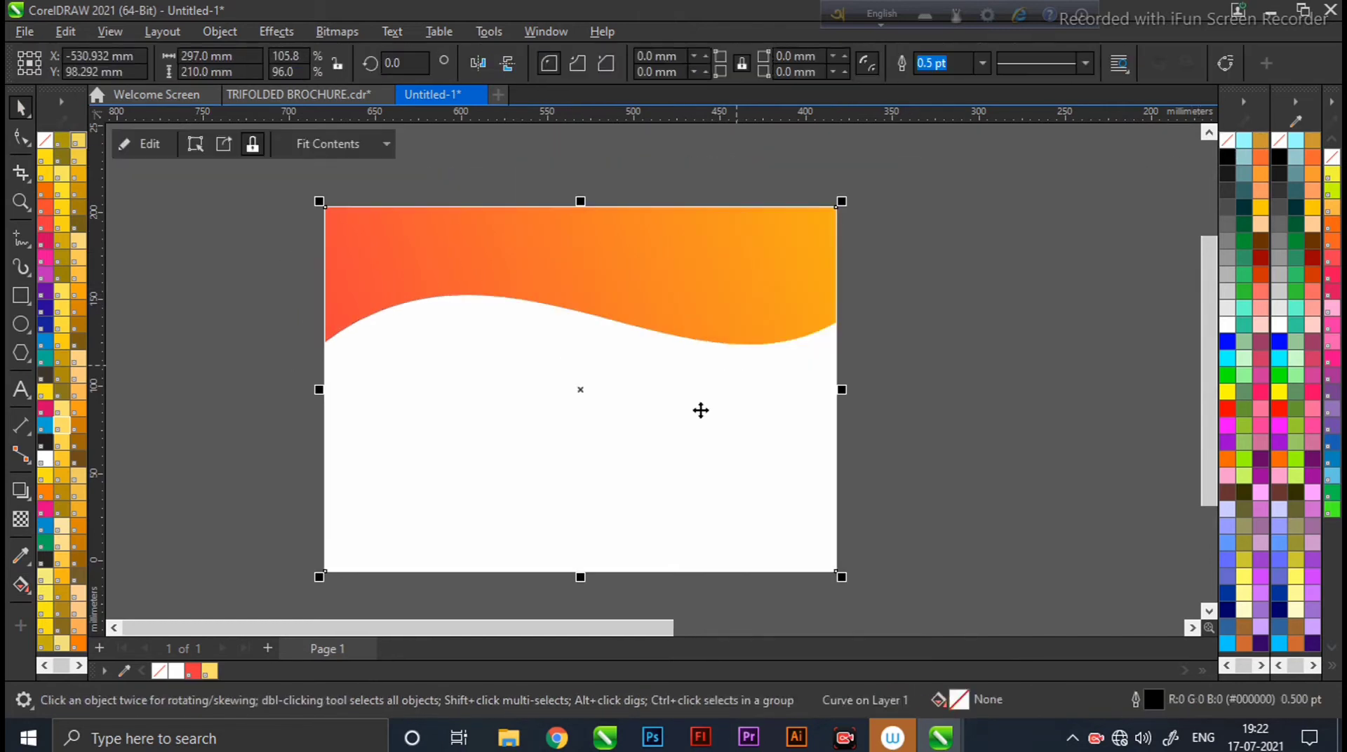
click(1075, 283)
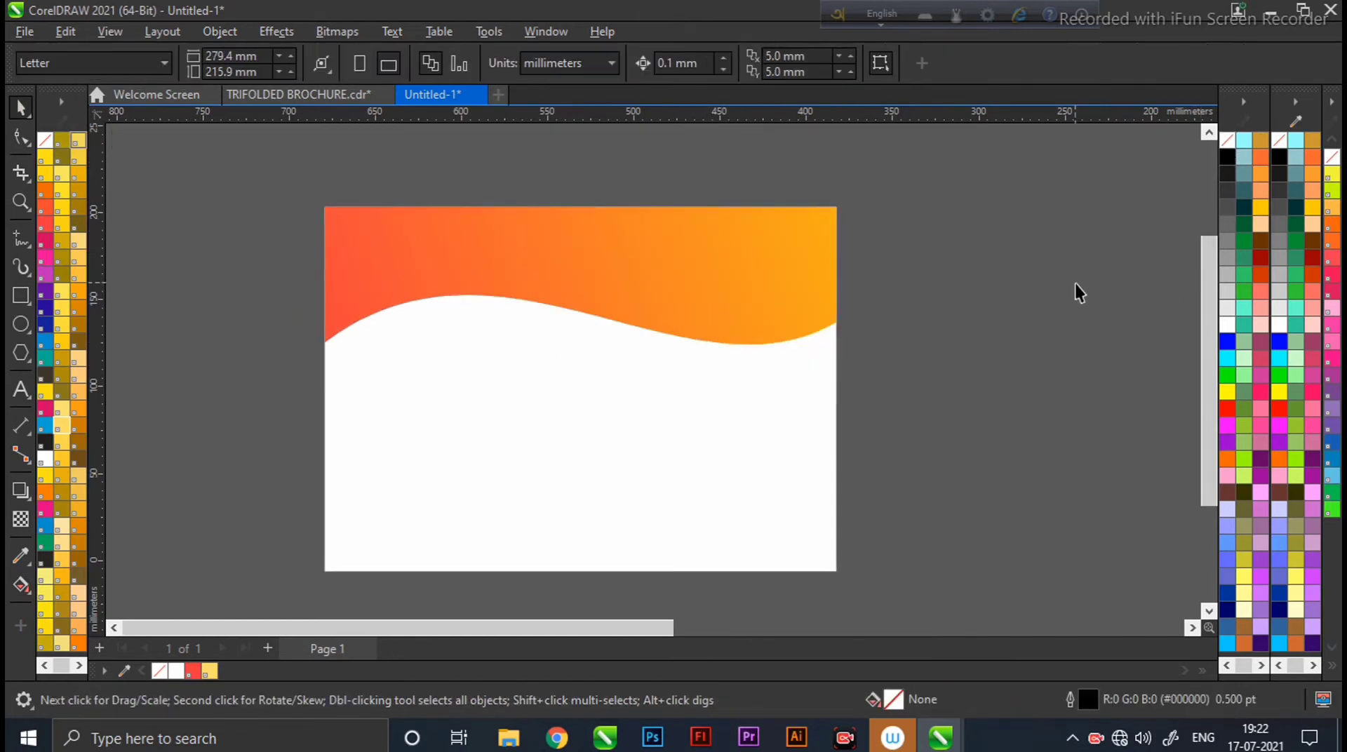
click(22, 240)
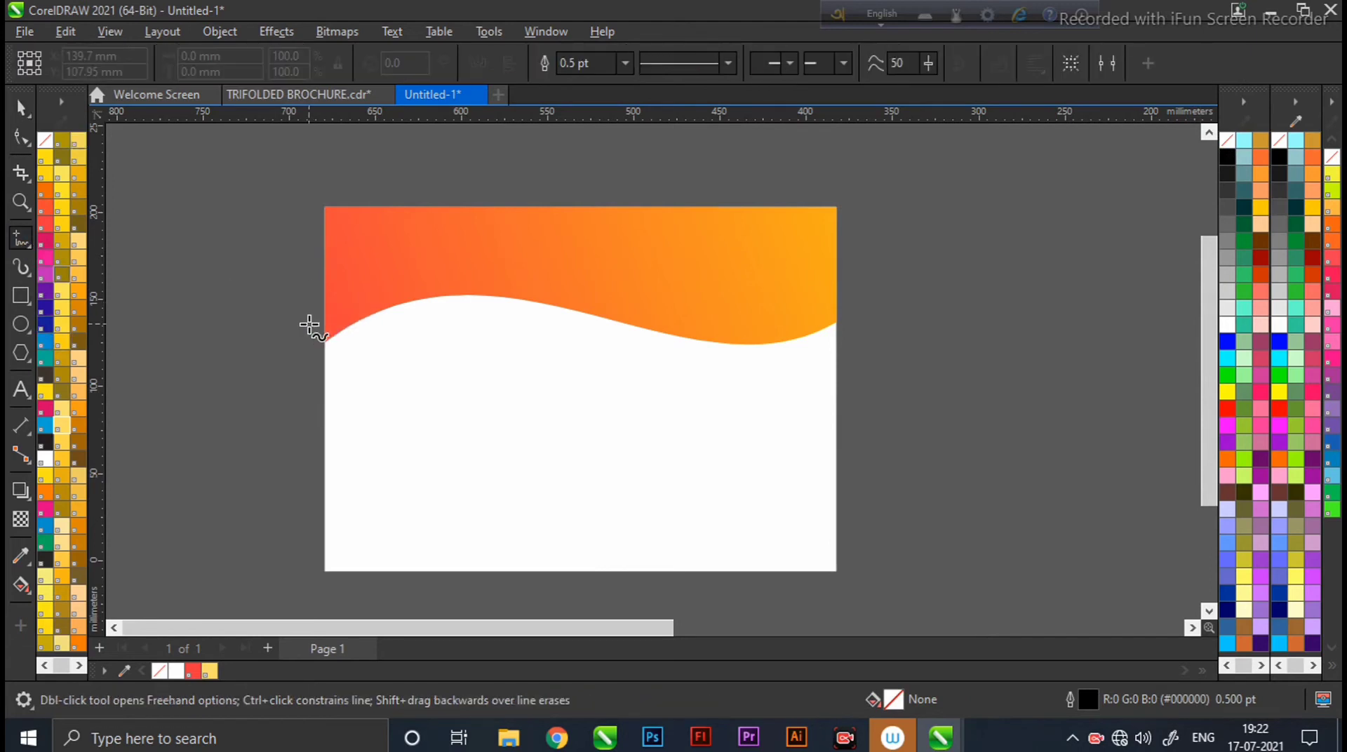
click(322, 349)
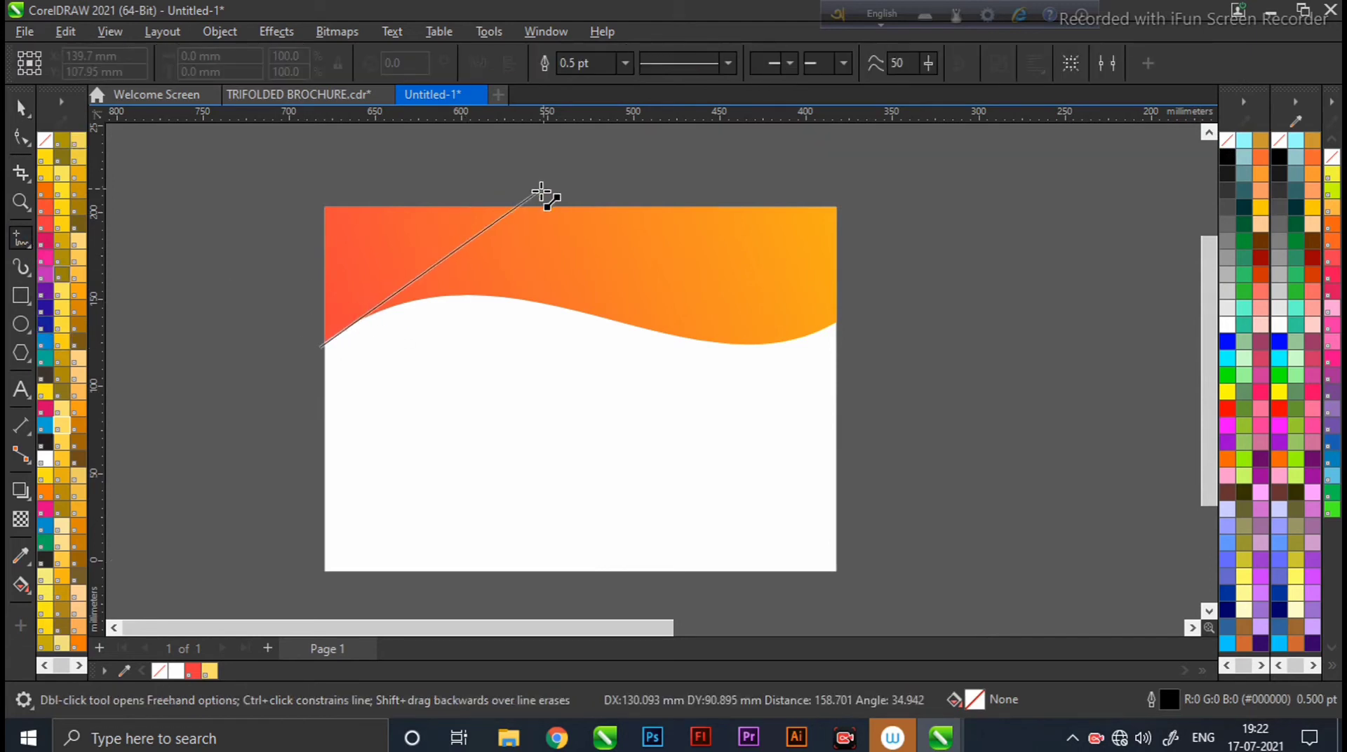
click(685, 206)
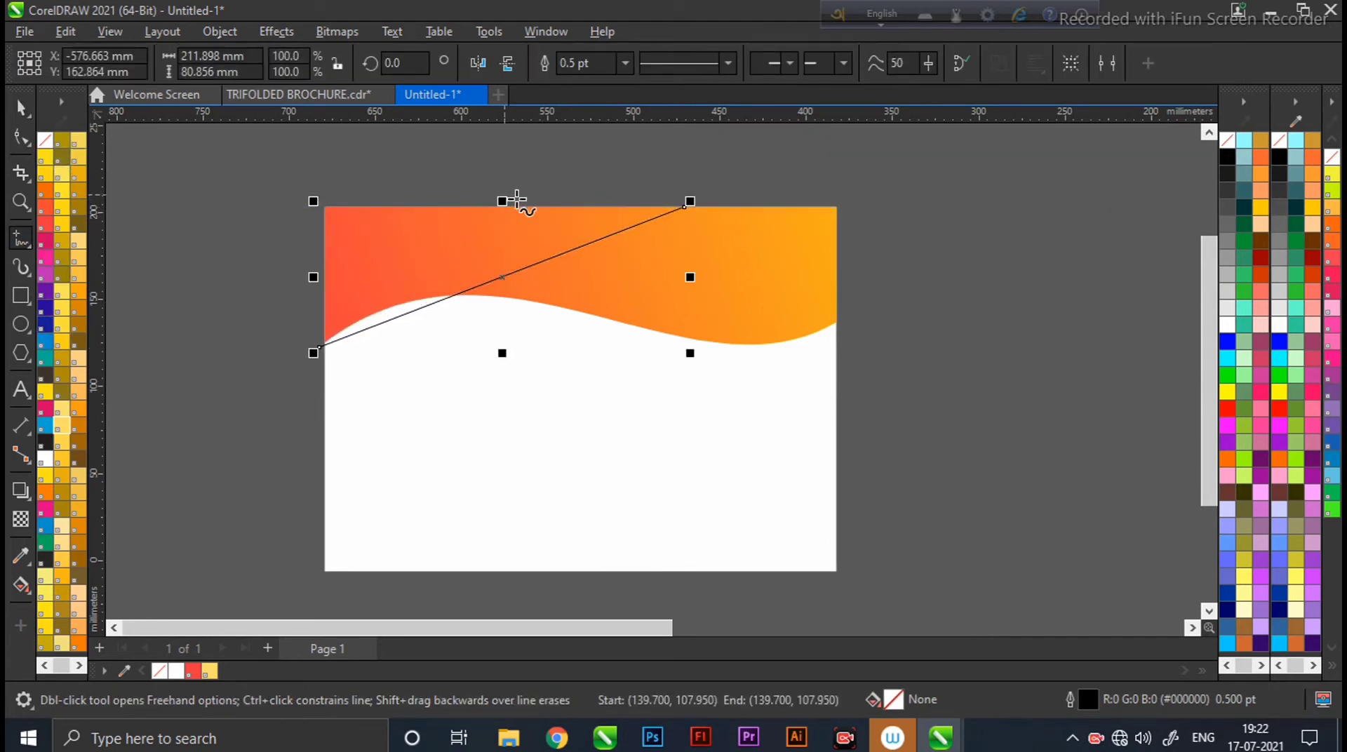
key(Delete)
Draw a closed three-sided freehand outline about 221 × 86 mm over the page's upper-left corner, starting from the wave's left end.
click(325, 347)
double_click(697, 197)
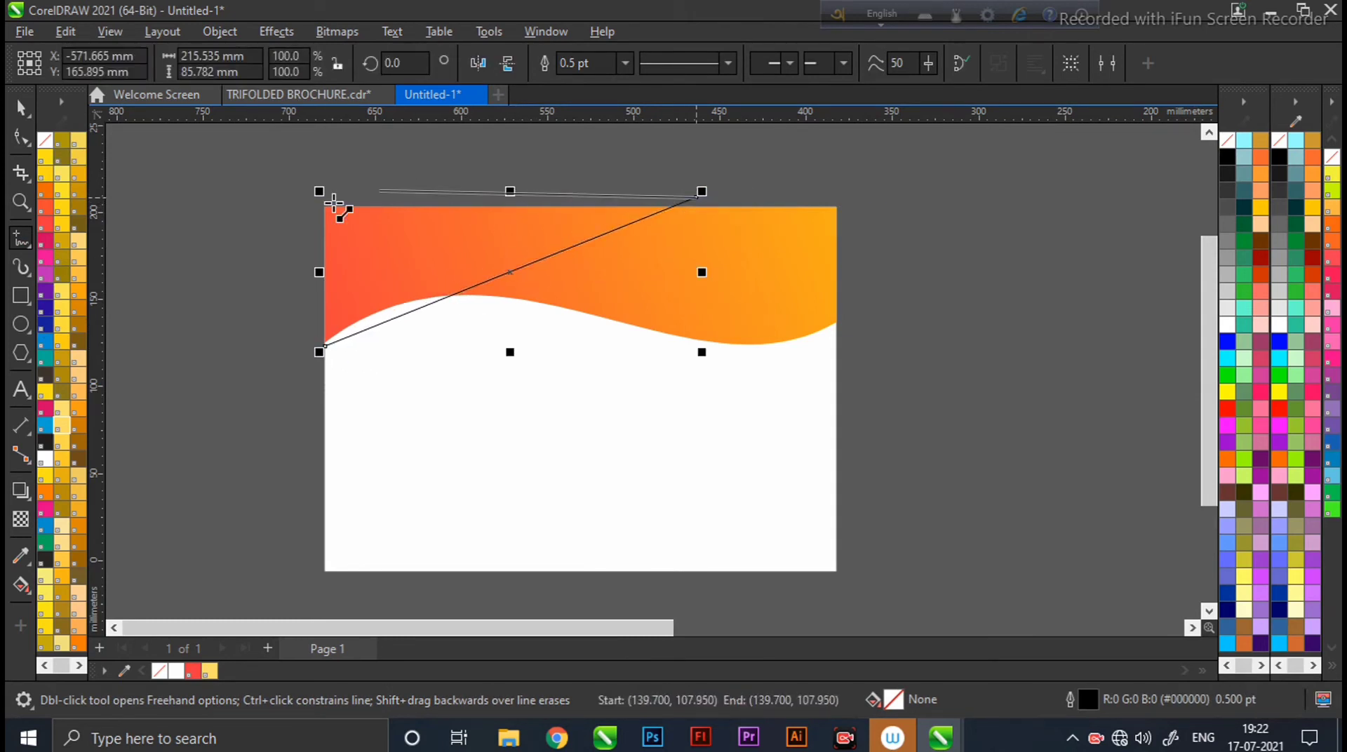
click(316, 197)
key(F10)
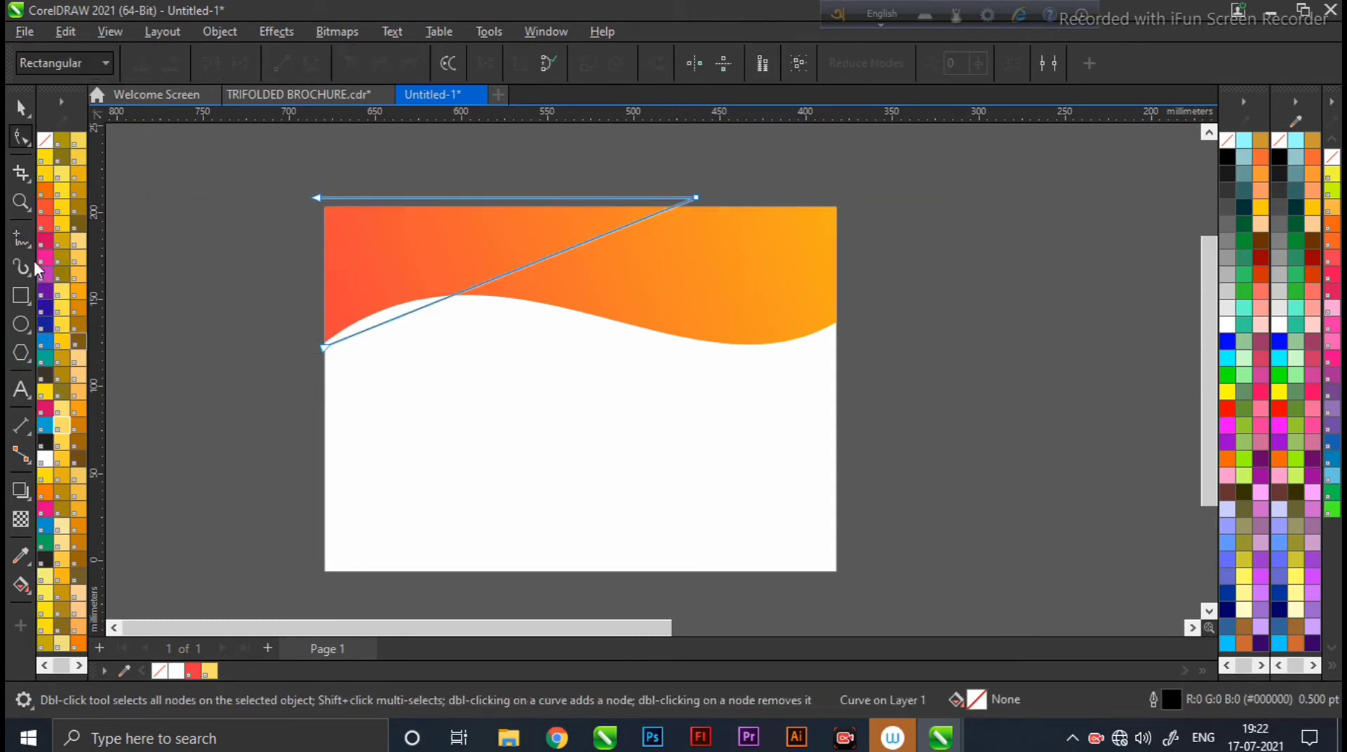
click(22, 239)
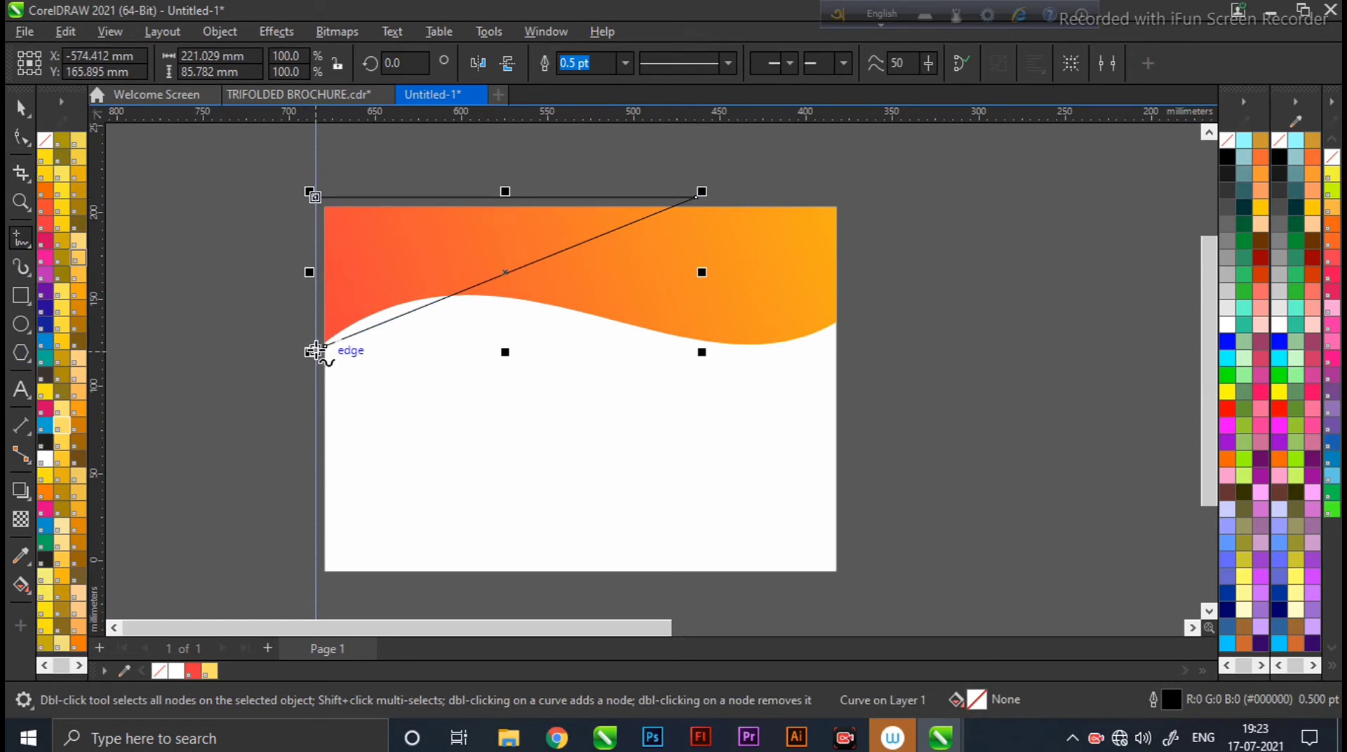
click(315, 351)
click(316, 197)
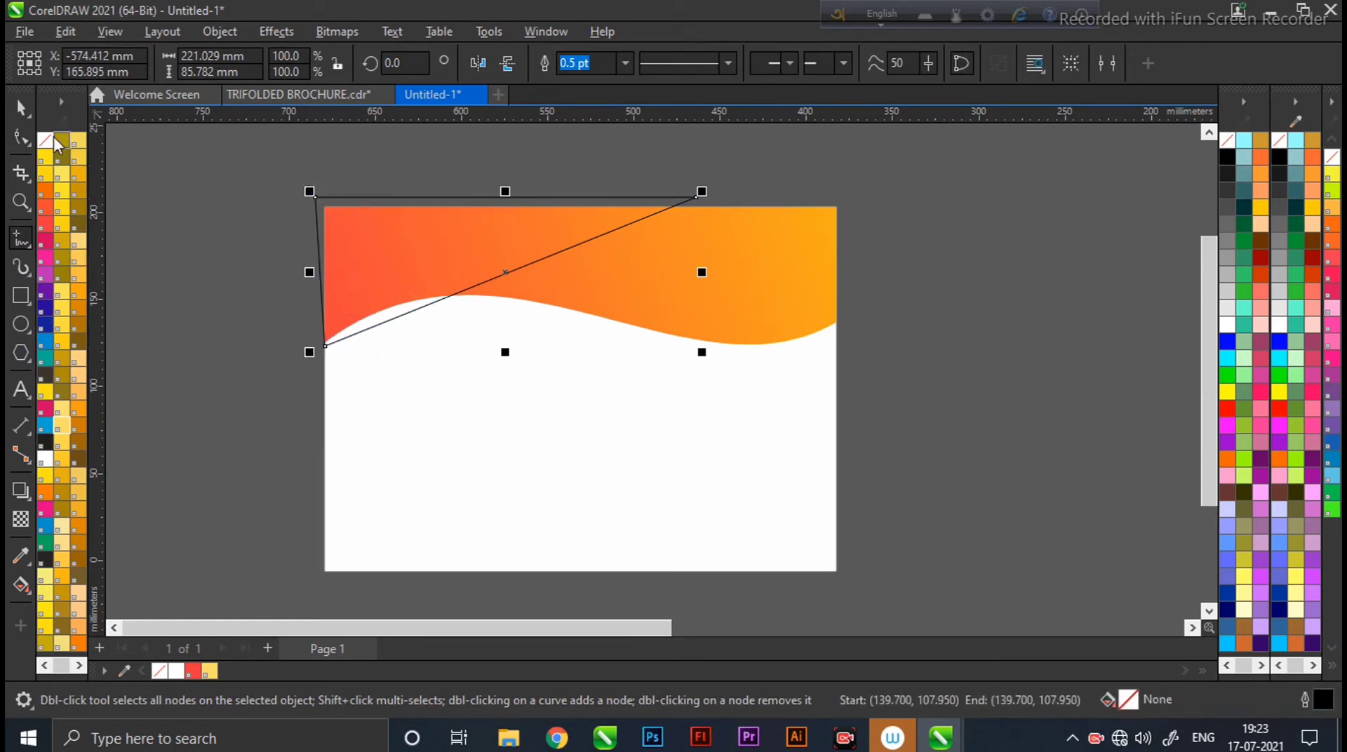
Bow the outline's diagonal edge upward into a smooth curve and align its end nodes with the page's top edge and the wave's left end.
key(F10)
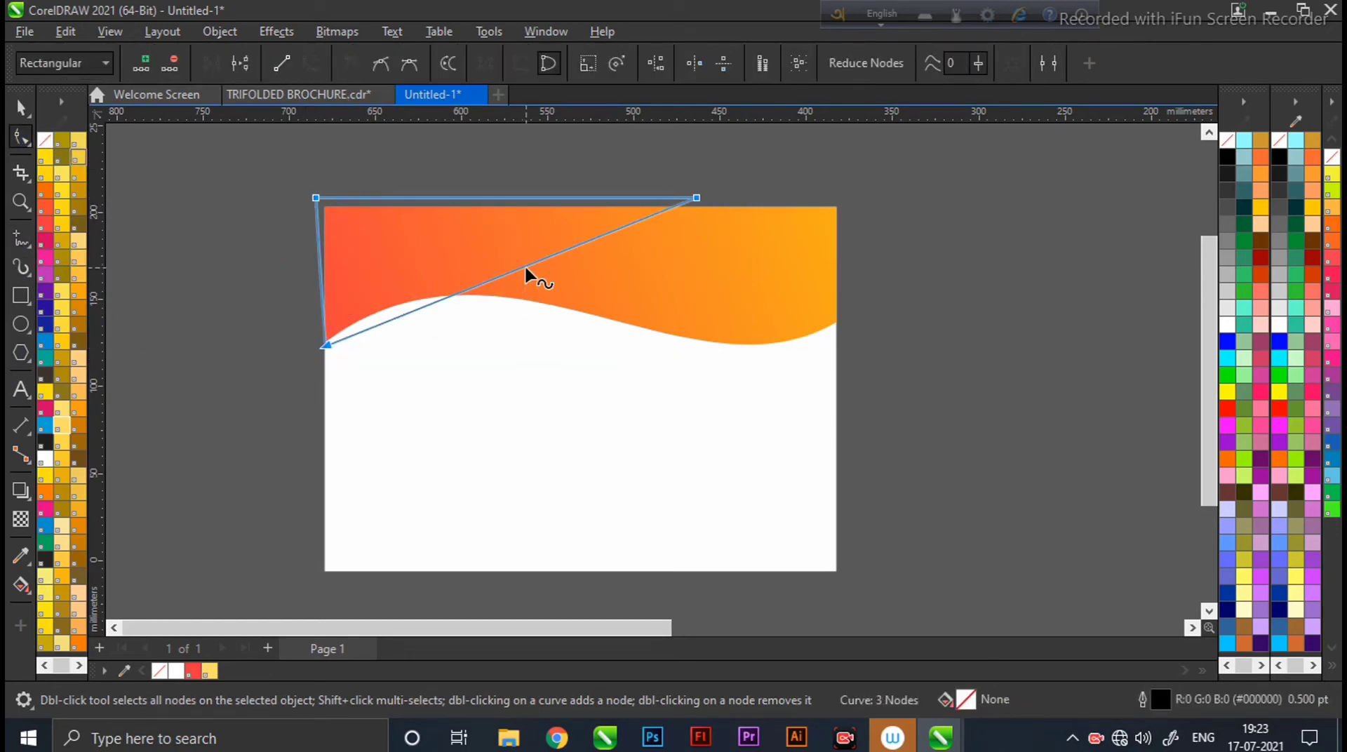
drag(525, 265, 507, 239)
drag(697, 198, 697, 207)
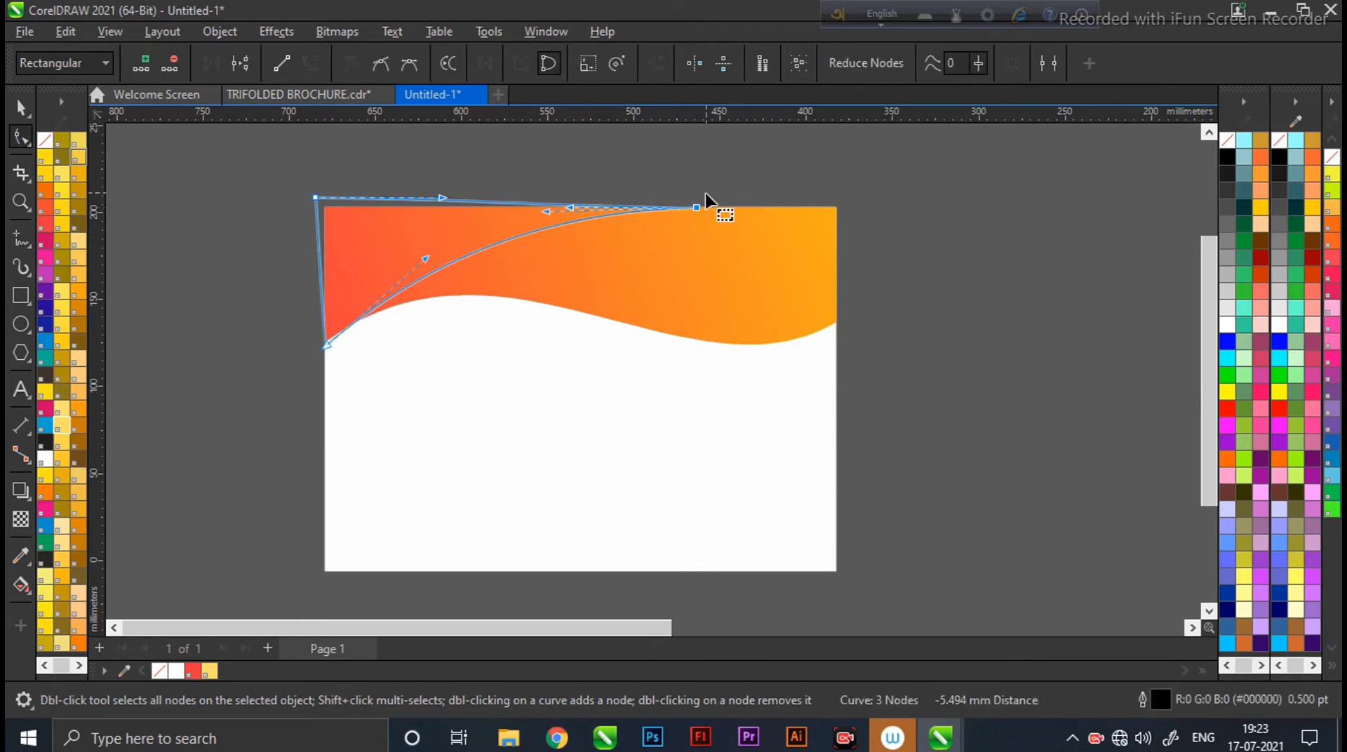
scroll(562, 219, up, 2)
drag(238, 635, 202, 635)
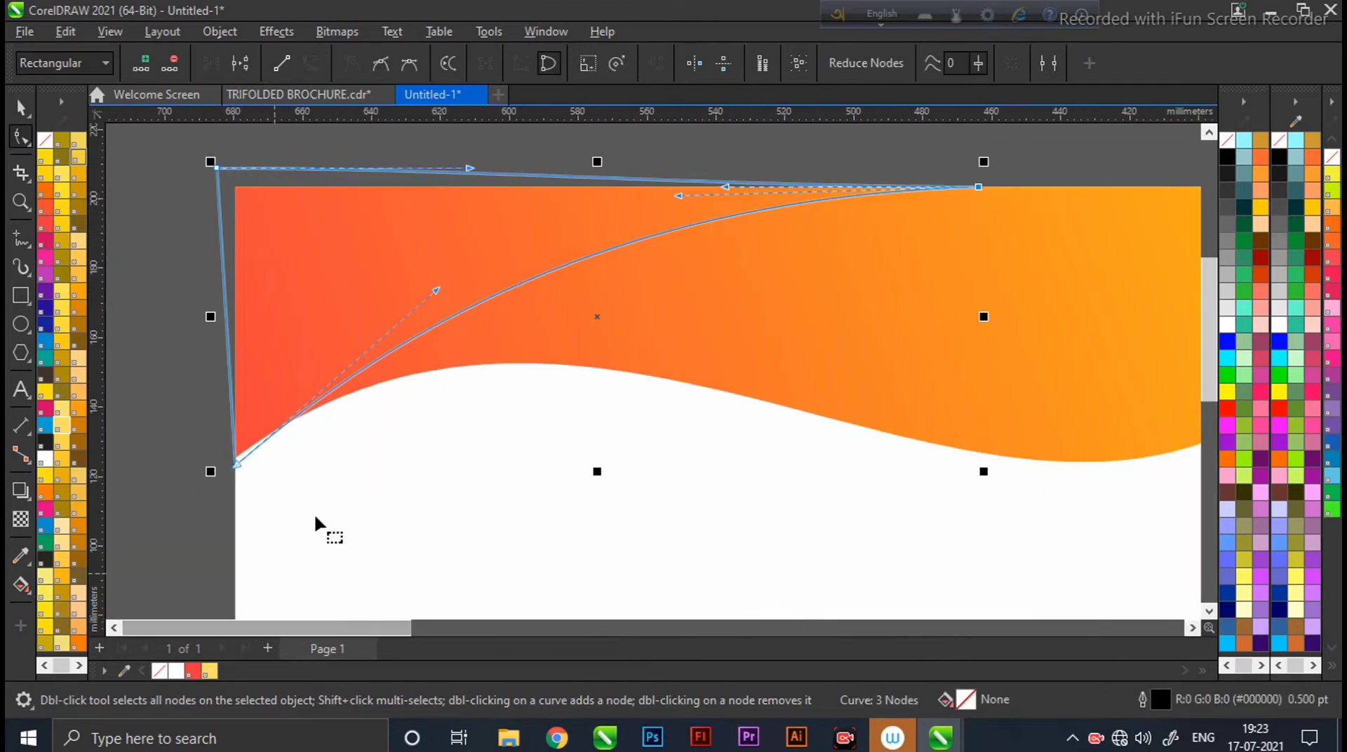
drag(237, 463, 237, 455)
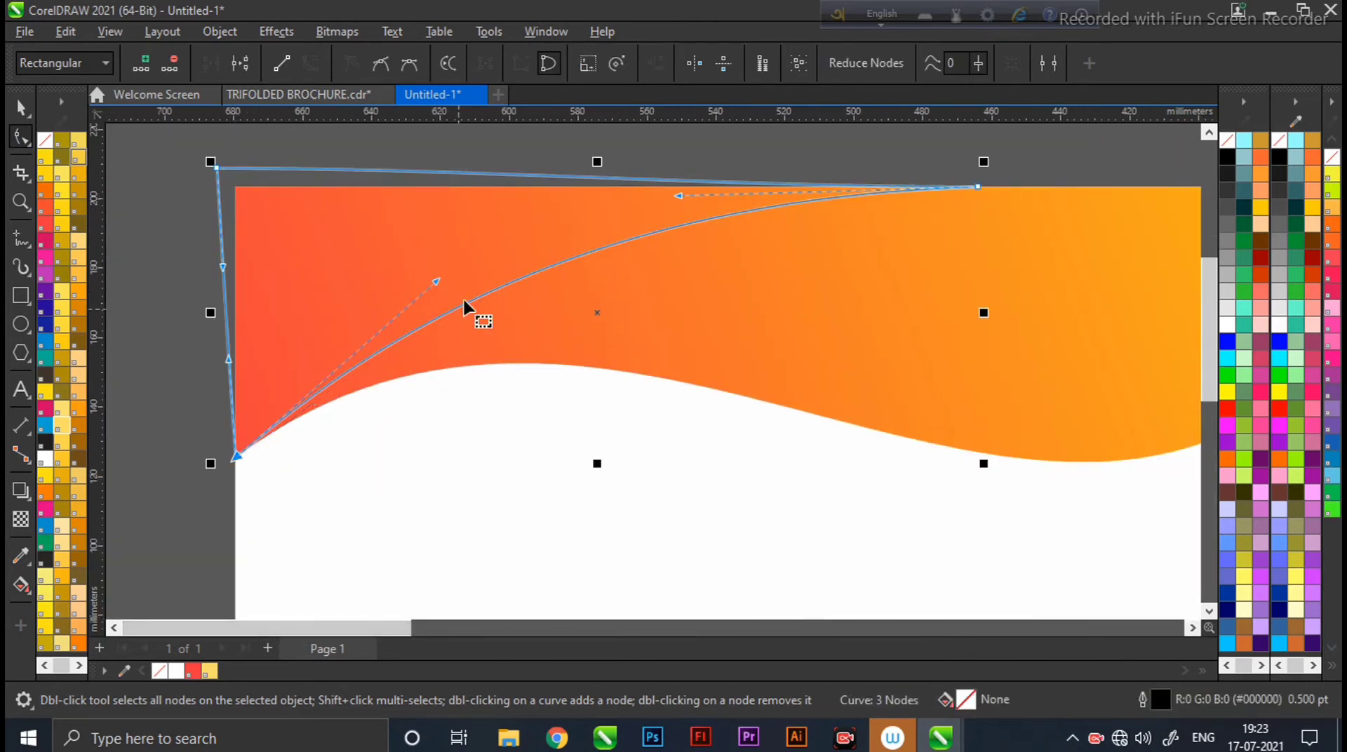
drag(435, 284, 422, 267)
drag(709, 205, 662, 191)
drag(422, 267, 384, 284)
Fill the curved corner shape with PANTONE Reflex Blue, then darken the fill to navy C:100 M:93 Y:12 K:47.
key(space)
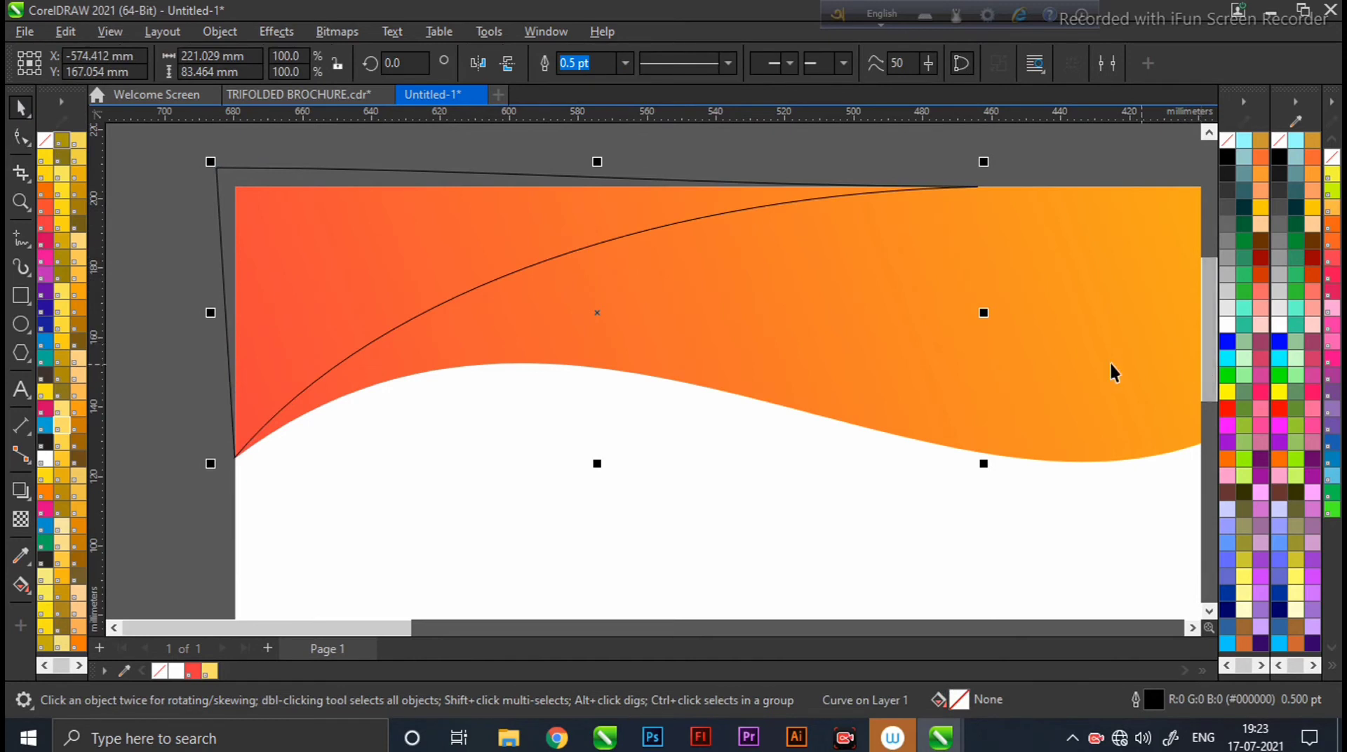
click(43, 326)
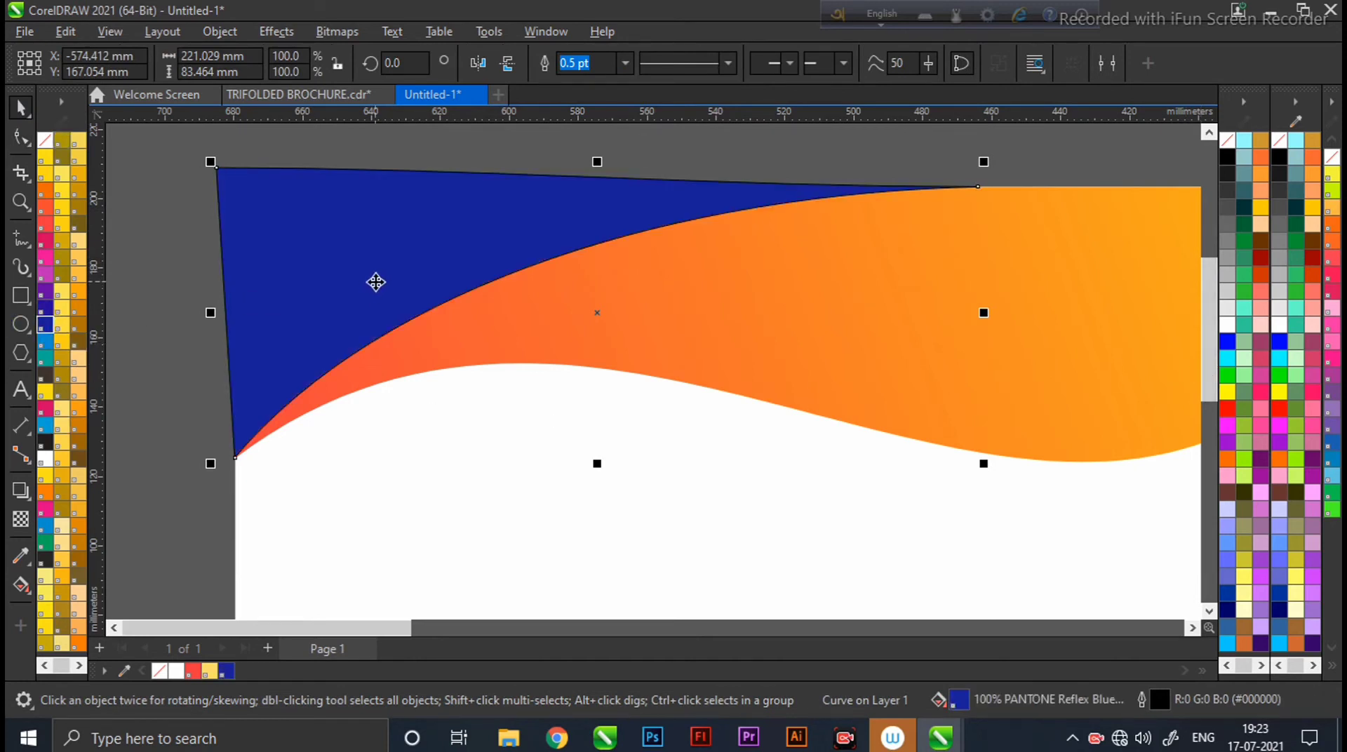
key(space)
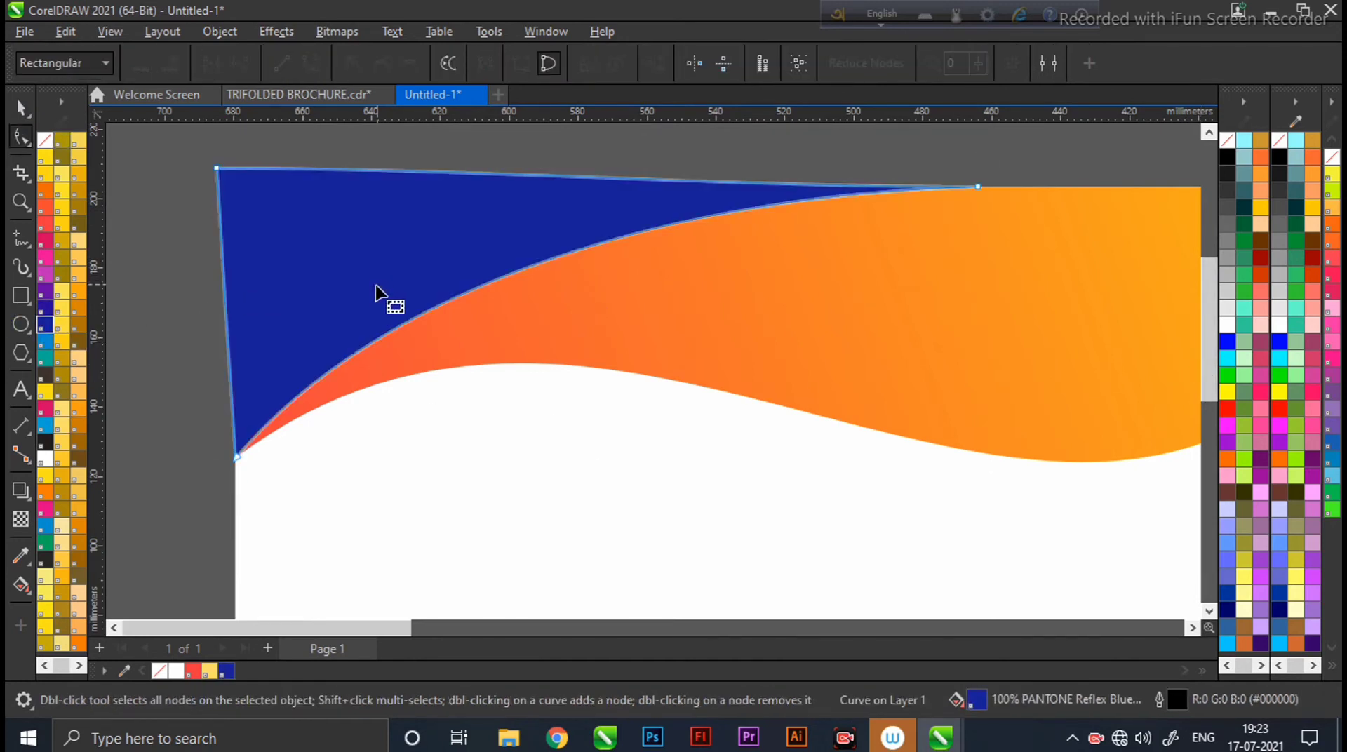
double_click(985, 690)
click(407, 187)
mouse_move(618, 344)
mouse_down()
mouse_move(604, 360)
mouse_move(575, 341)
mouse_move(593, 357)
mouse_up()
click(860, 624)
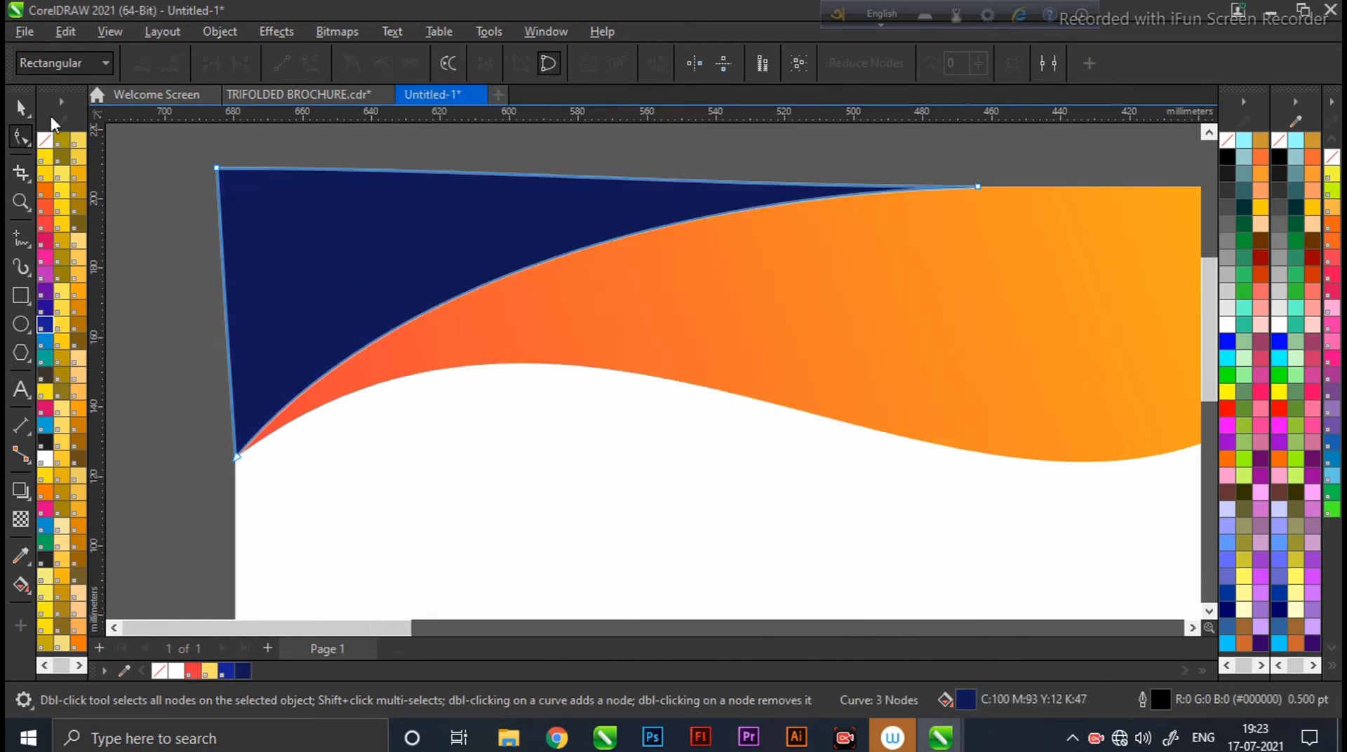
PowerClip the navy corner shape inside the white 297 × 210 mm rectangle.
click(21, 108)
click(361, 253)
right_click(363, 253)
click(443, 372)
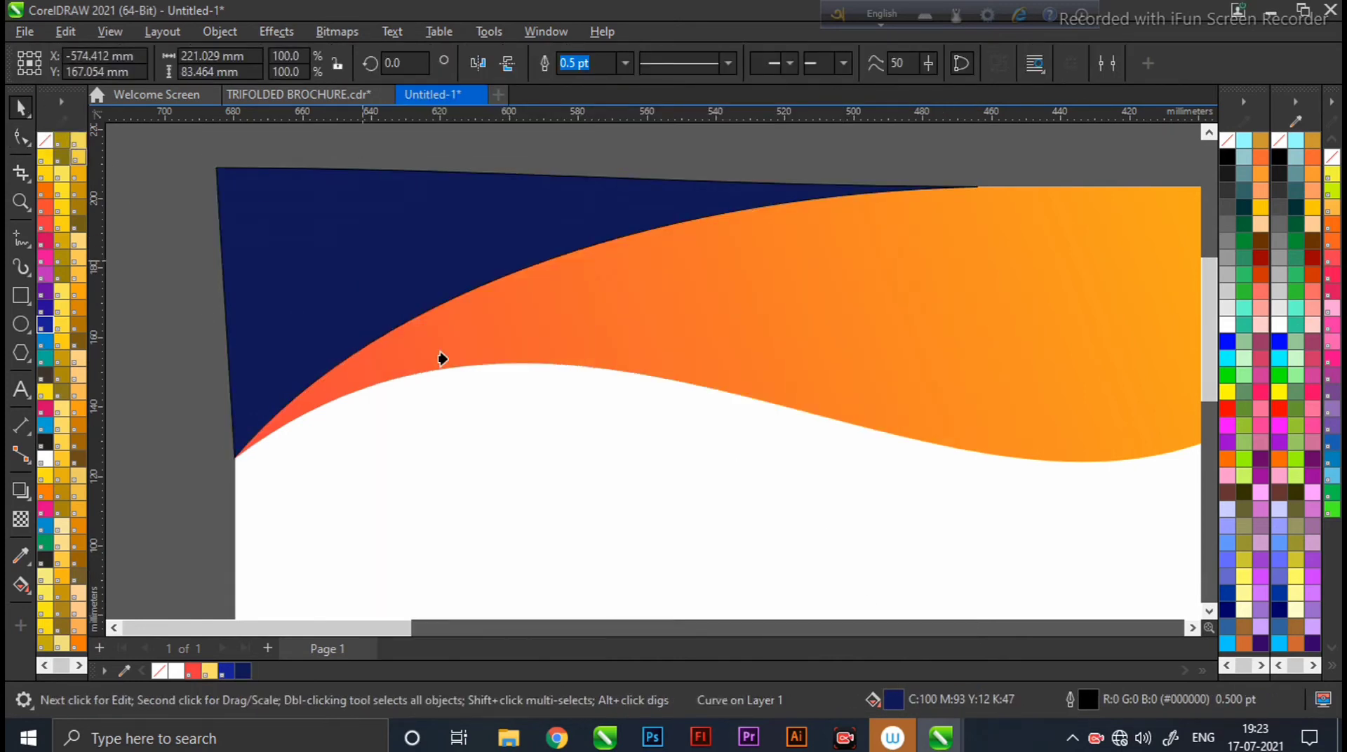
click(435, 409)
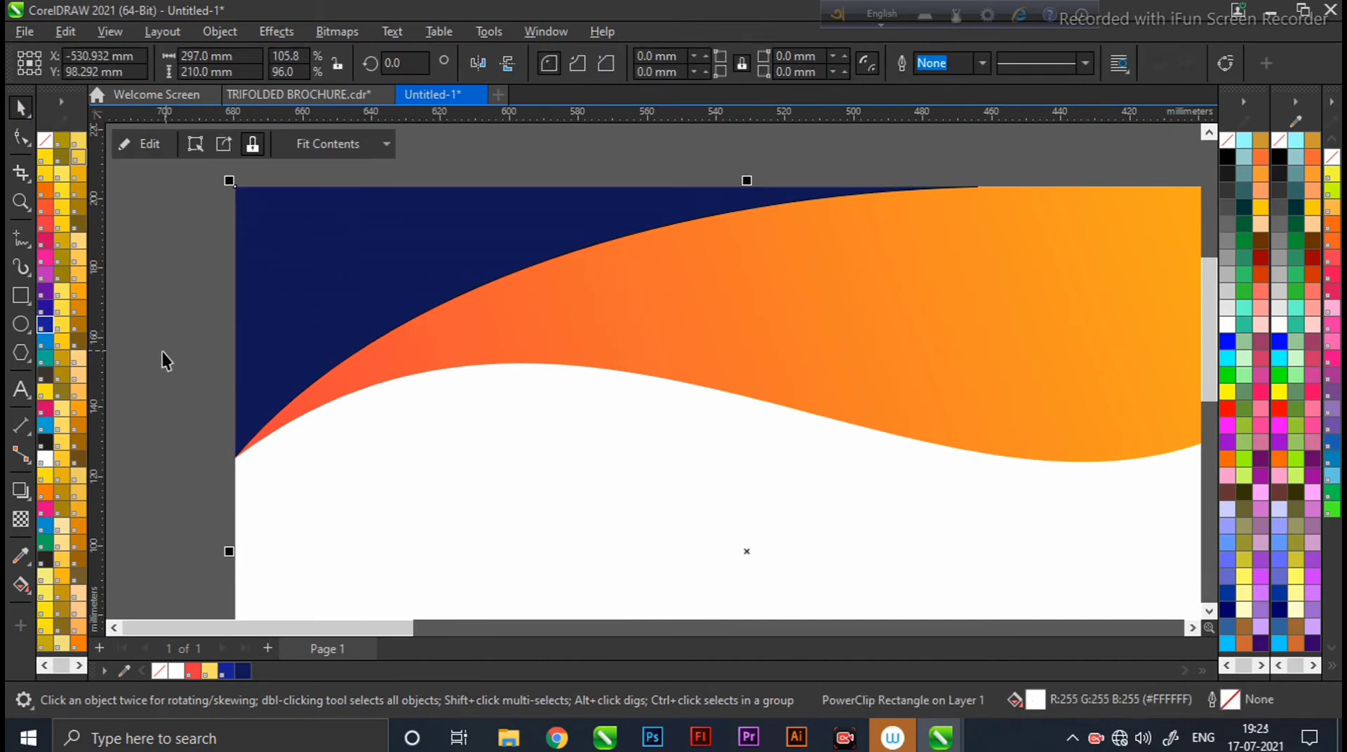
Edit the PowerClip contents to flatten the navy shape's curved edge slightly, then finish editing.
scroll(163, 362, down, 2)
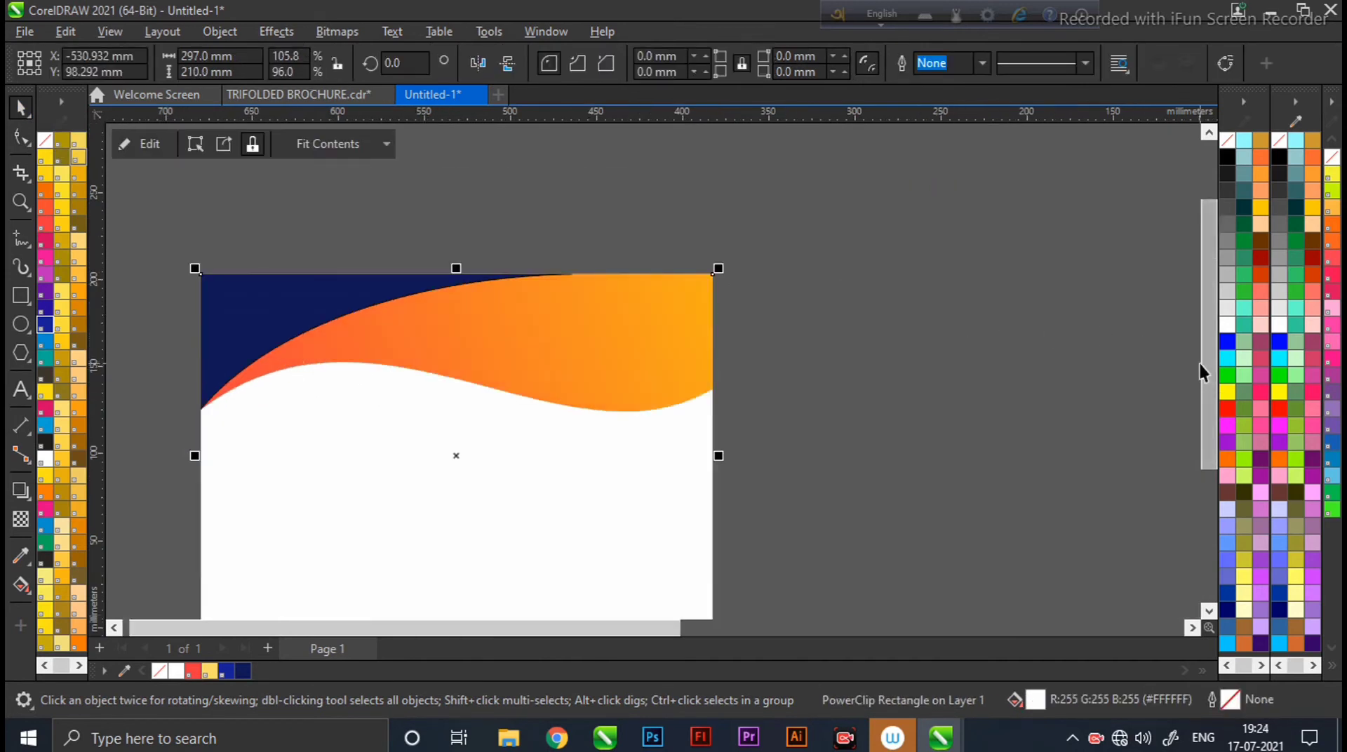
scroll(1205, 372, down, 1)
click(150, 144)
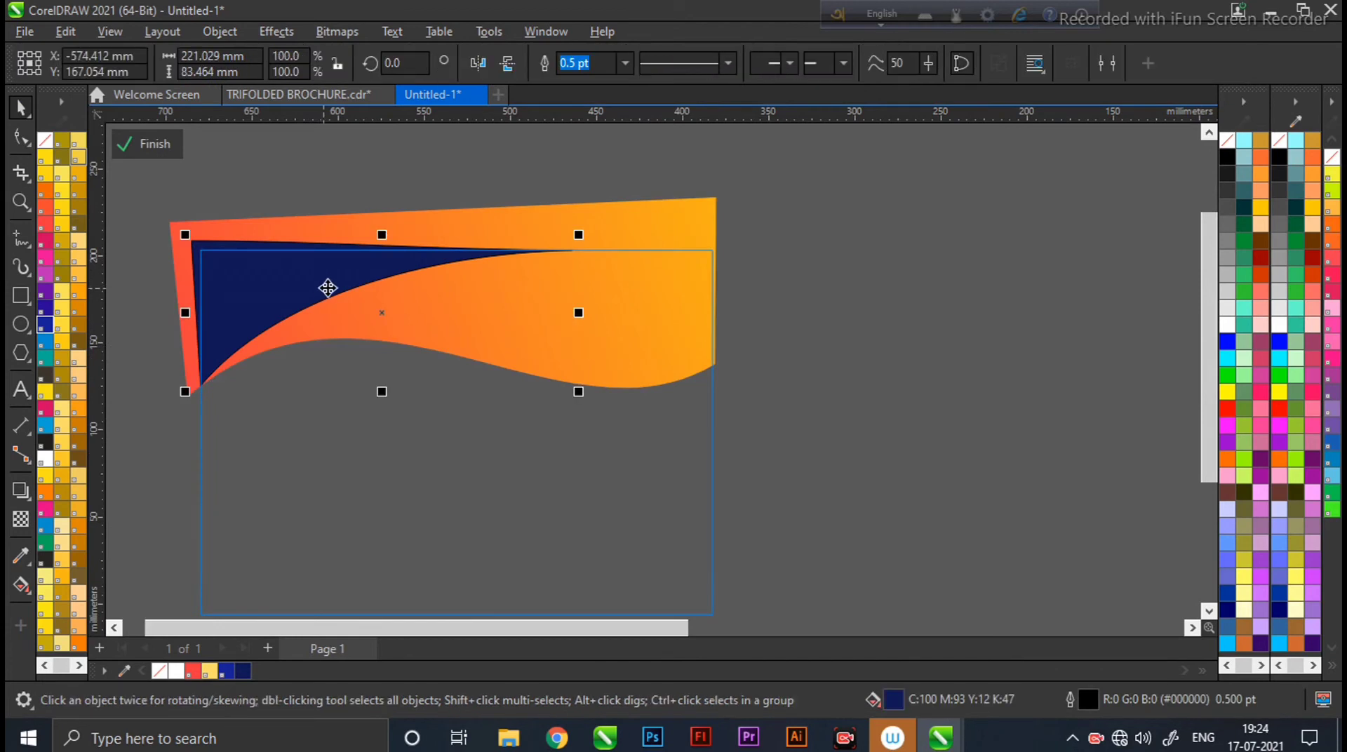
click(21, 139)
click(572, 252)
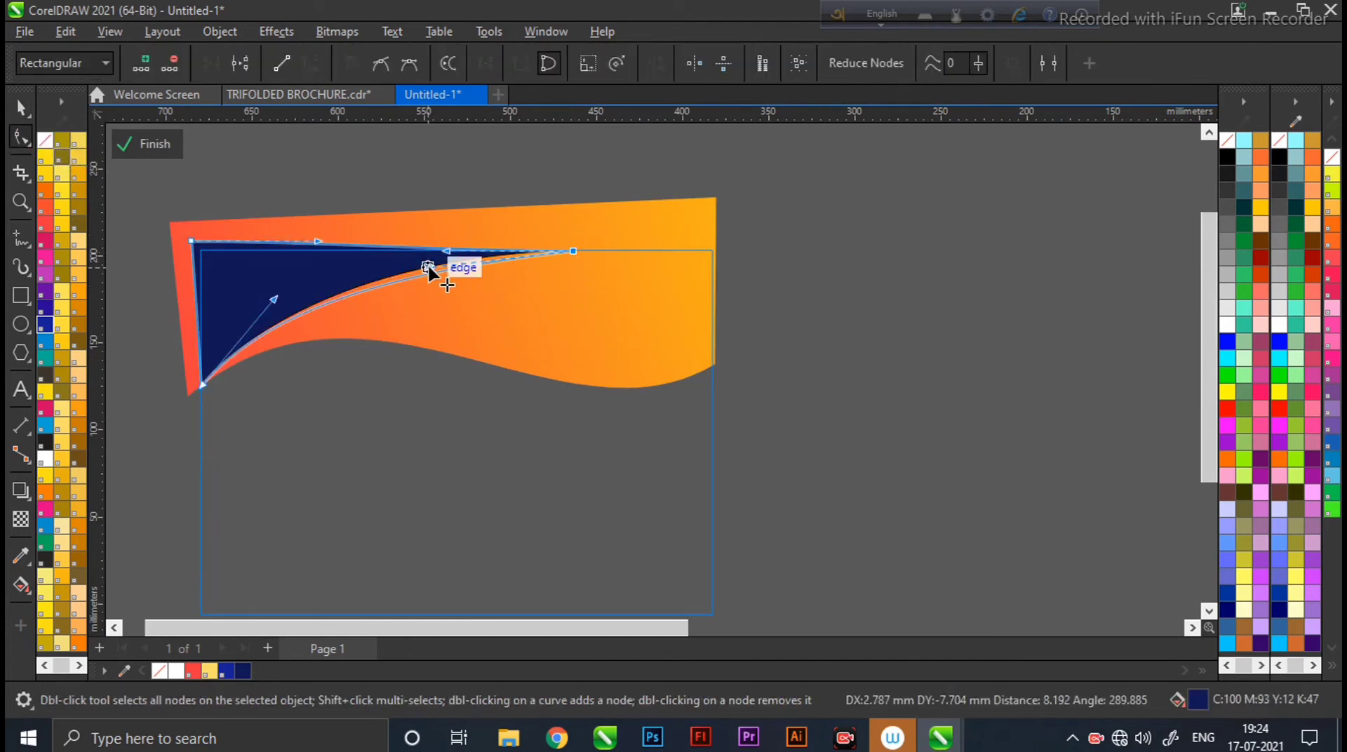
click(149, 144)
click(123, 249)
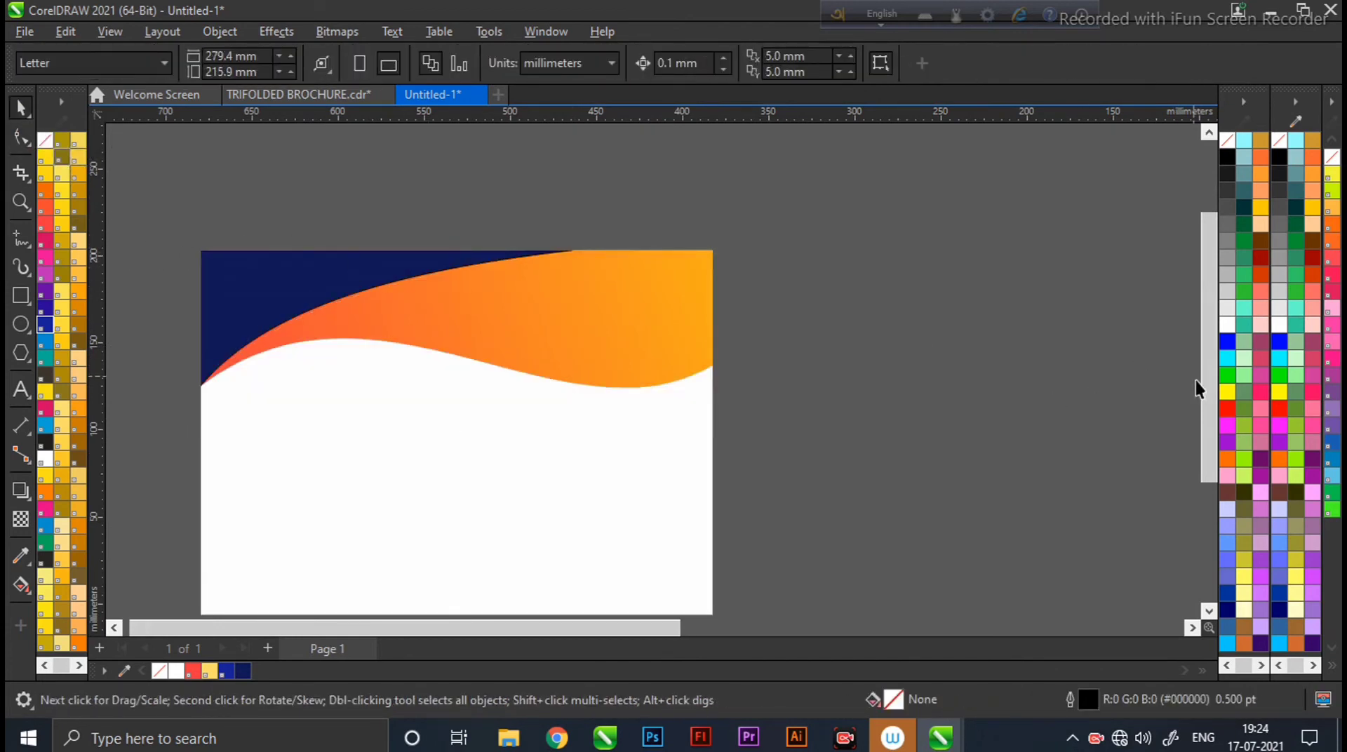
scroll(1186, 410, down, 3)
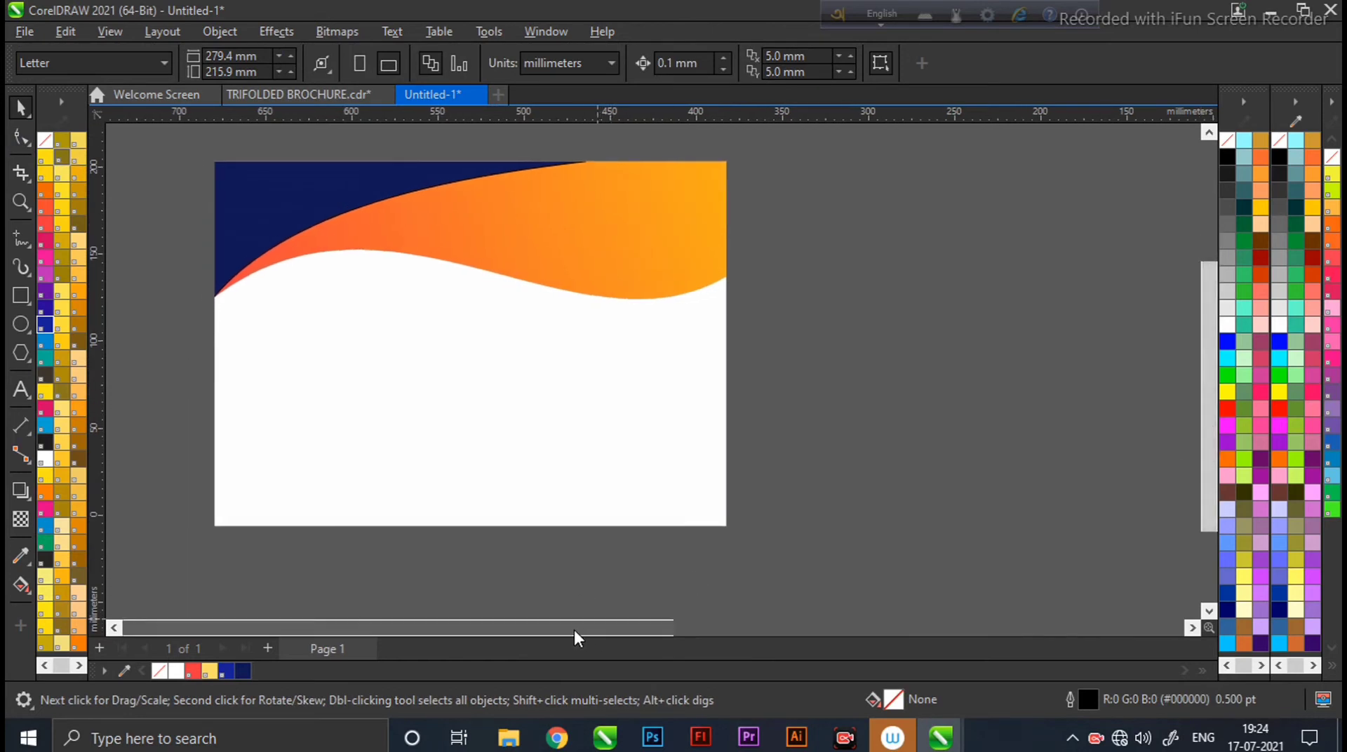
double_click(115, 629)
click(1193, 630)
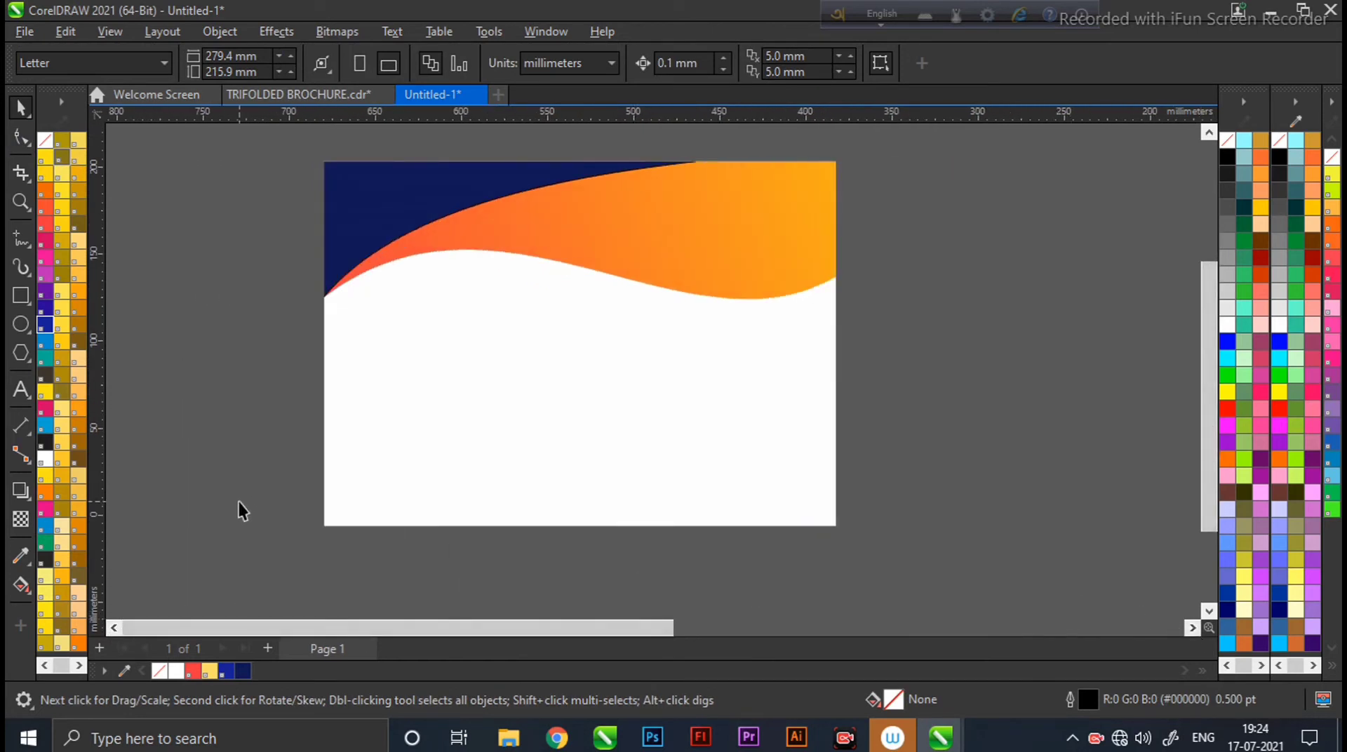
click(23, 242)
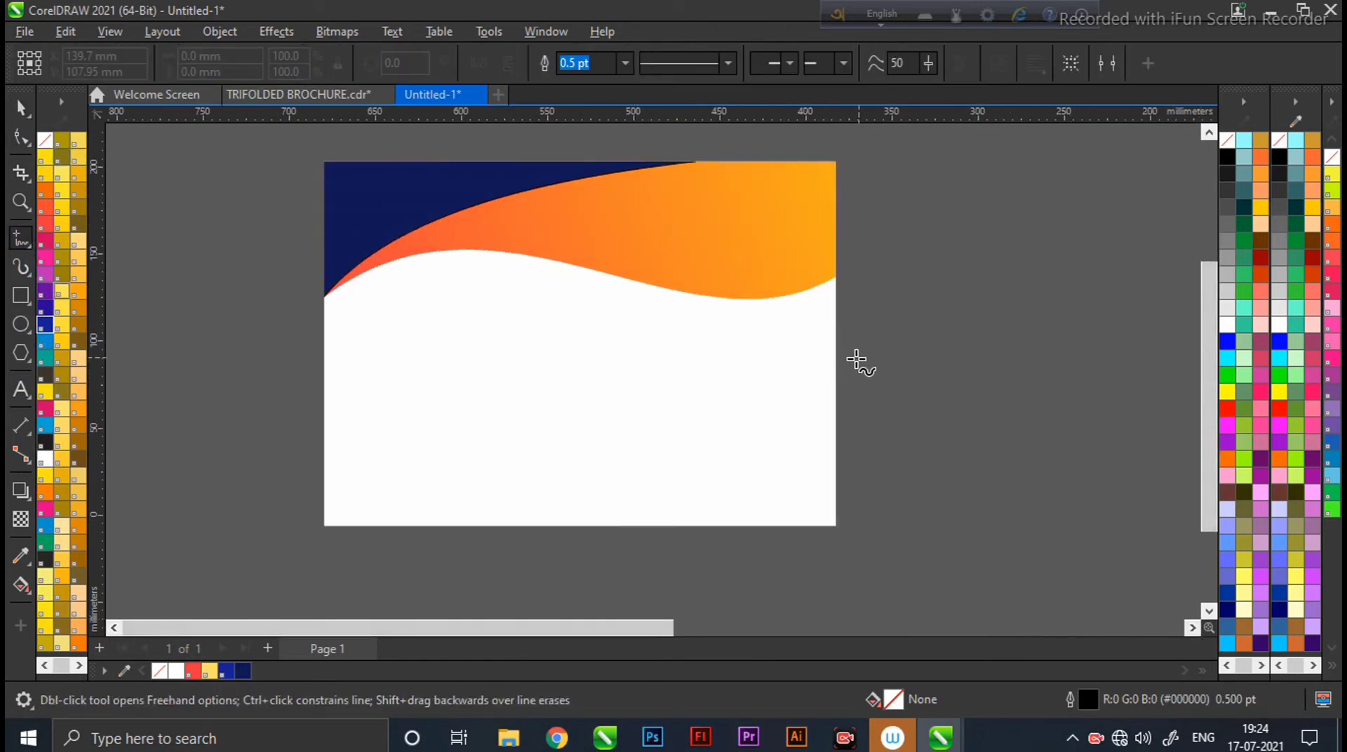
click(854, 433)
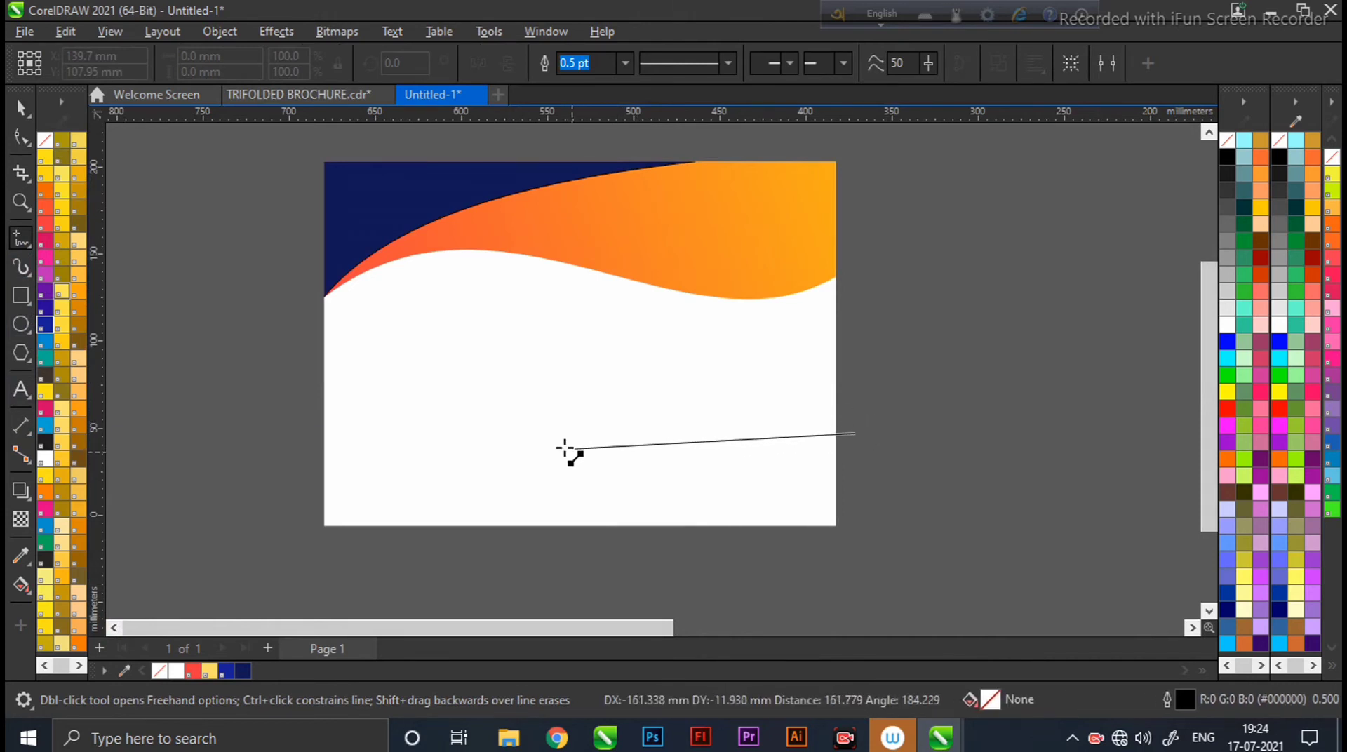
click(514, 444)
key(ctrl+z)
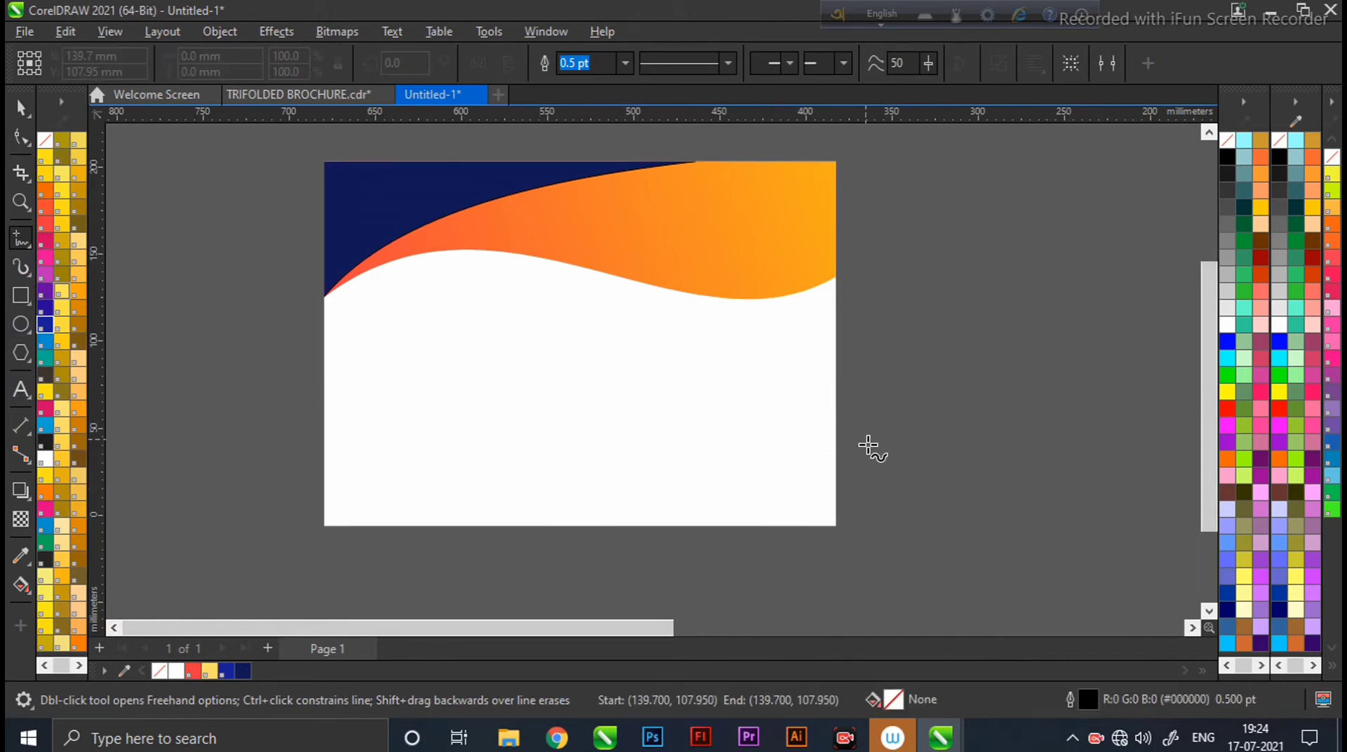
Draw a four-sided freehand outline about 187 × 88 mm over the page's lower-right corner and join its open end nodes.
click(858, 427)
click(541, 426)
click(541, 567)
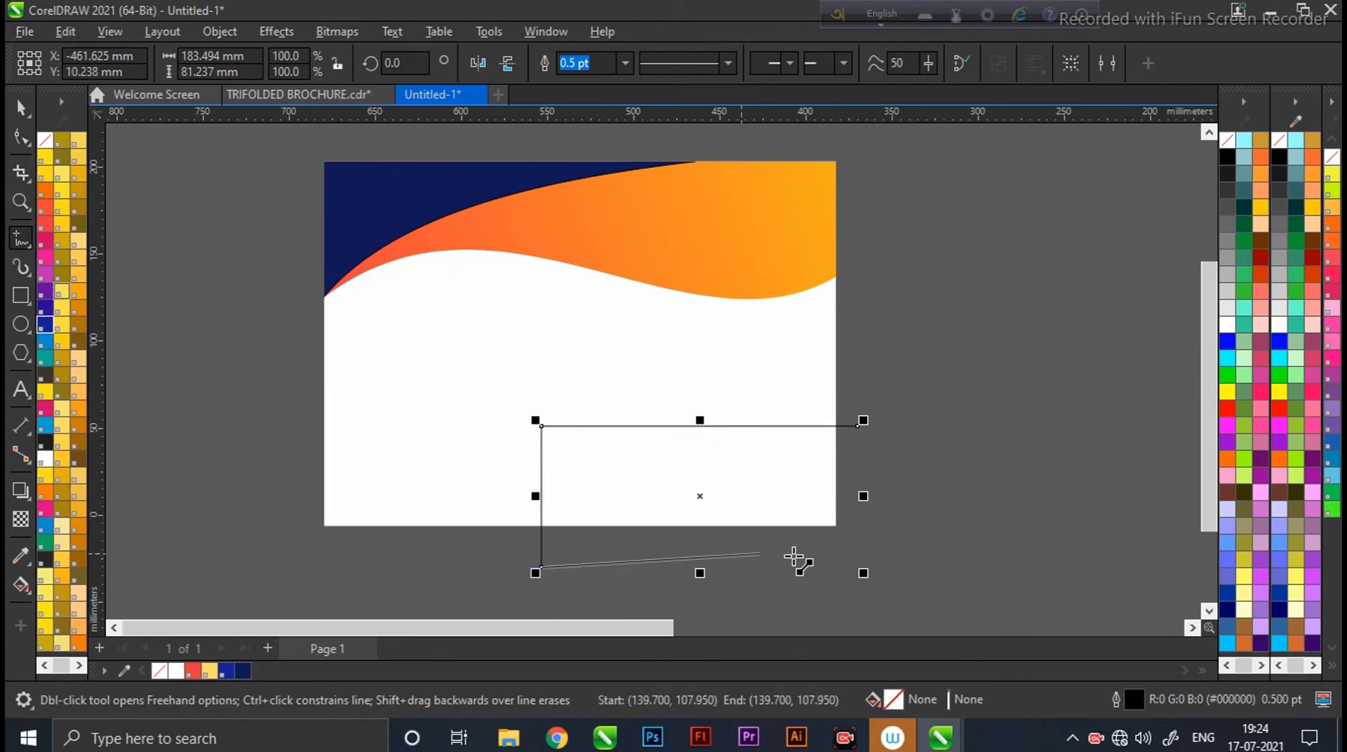
click(865, 574)
click(857, 426)
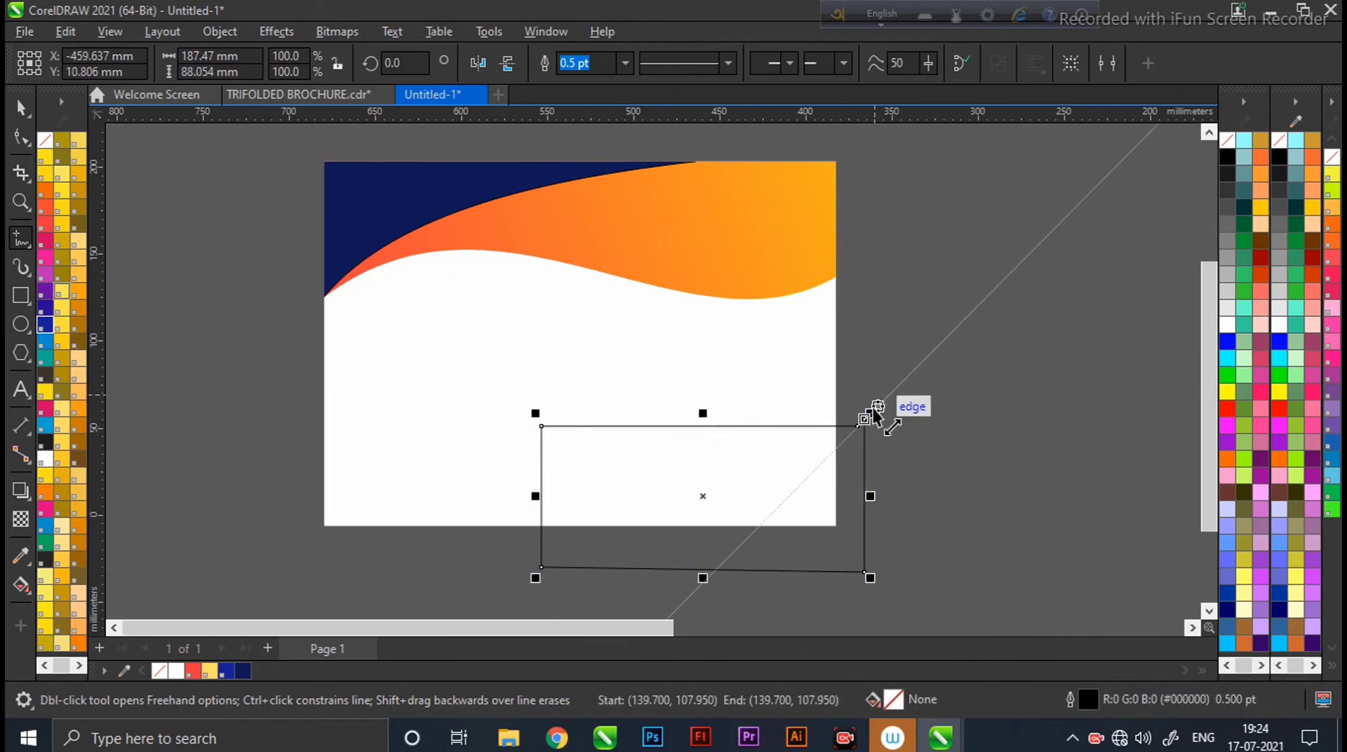
click(20, 139)
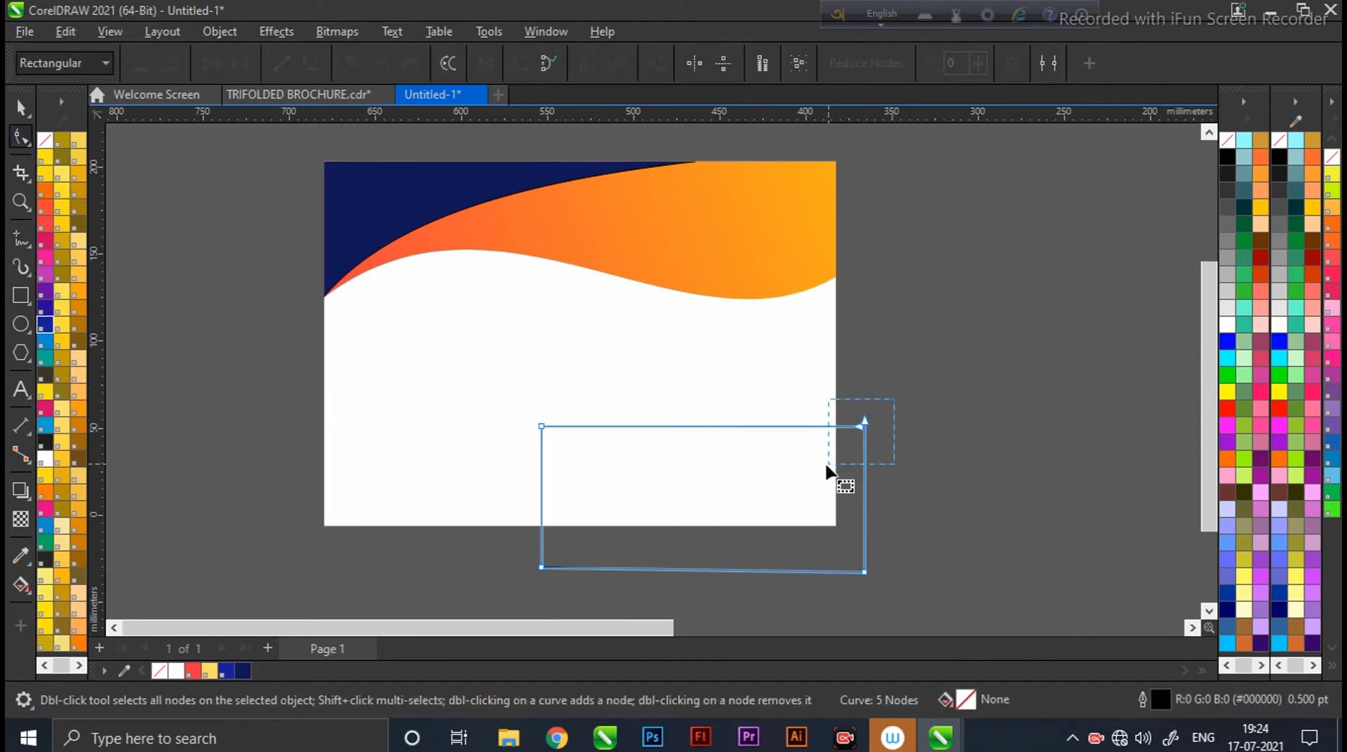
drag(895, 399, 827, 466)
click(211, 64)
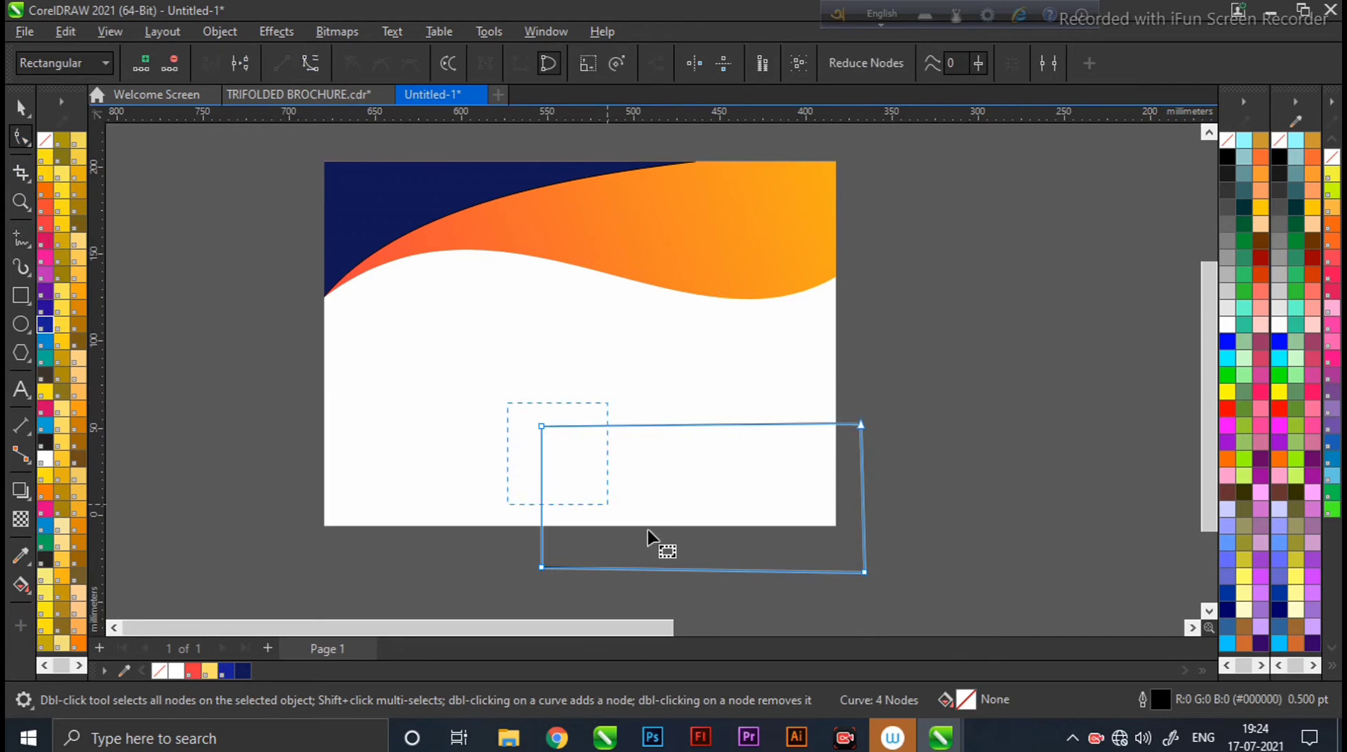
Convert the lower outline's edges to curves and reshape its upper edge into a wave rising toward the page's right side.
scroll(935, 572, down, 1)
drag(648, 535, 937, 573)
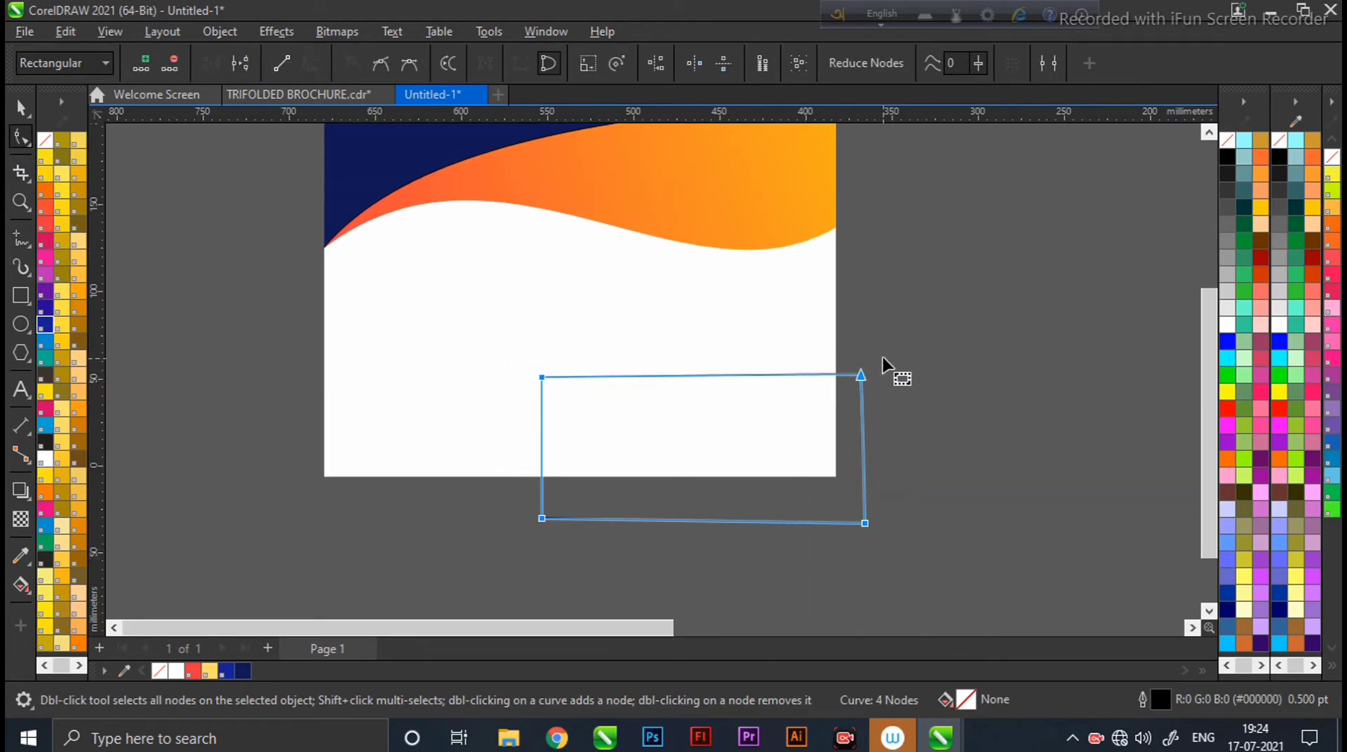
click(862, 374)
drag(757, 375, 654, 390)
drag(541, 377, 521, 477)
drag(603, 427, 532, 374)
drag(861, 375, 837, 367)
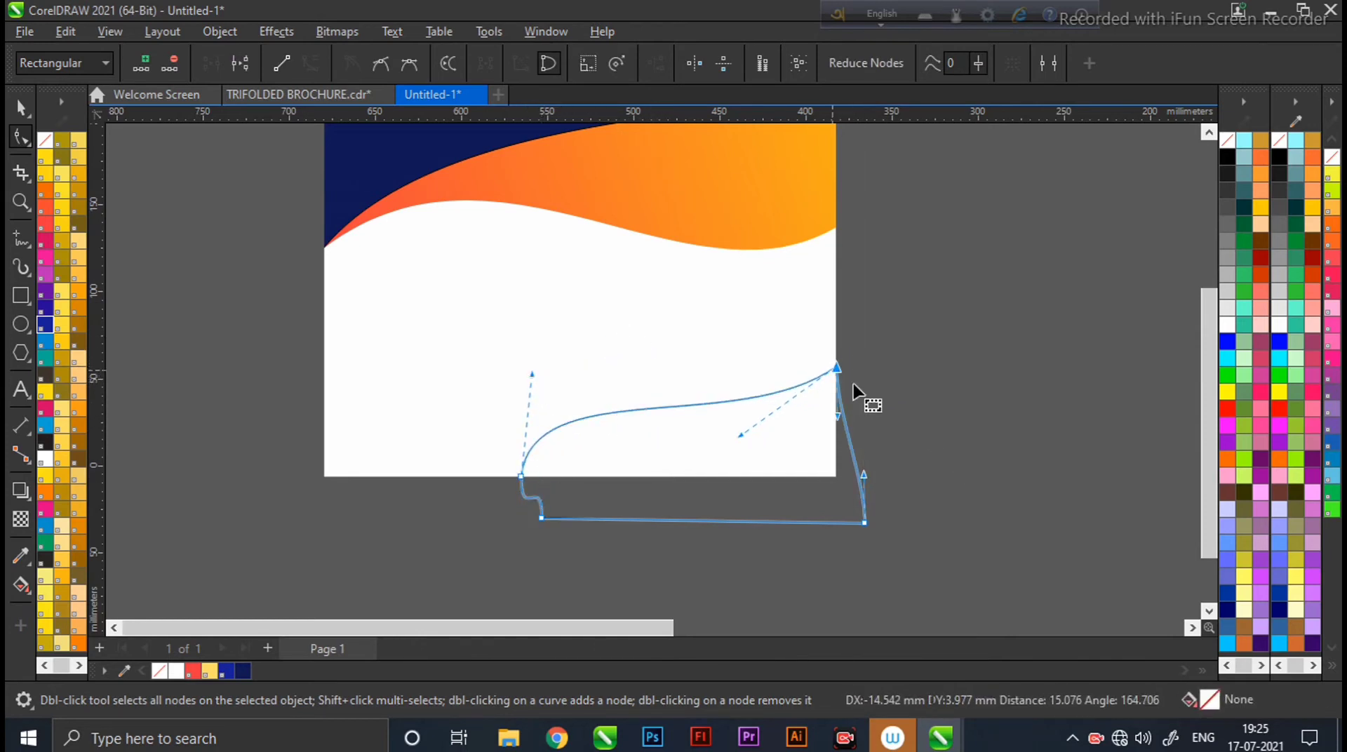
drag(740, 435, 807, 440)
drag(837, 366, 858, 340)
drag(798, 444, 734, 502)
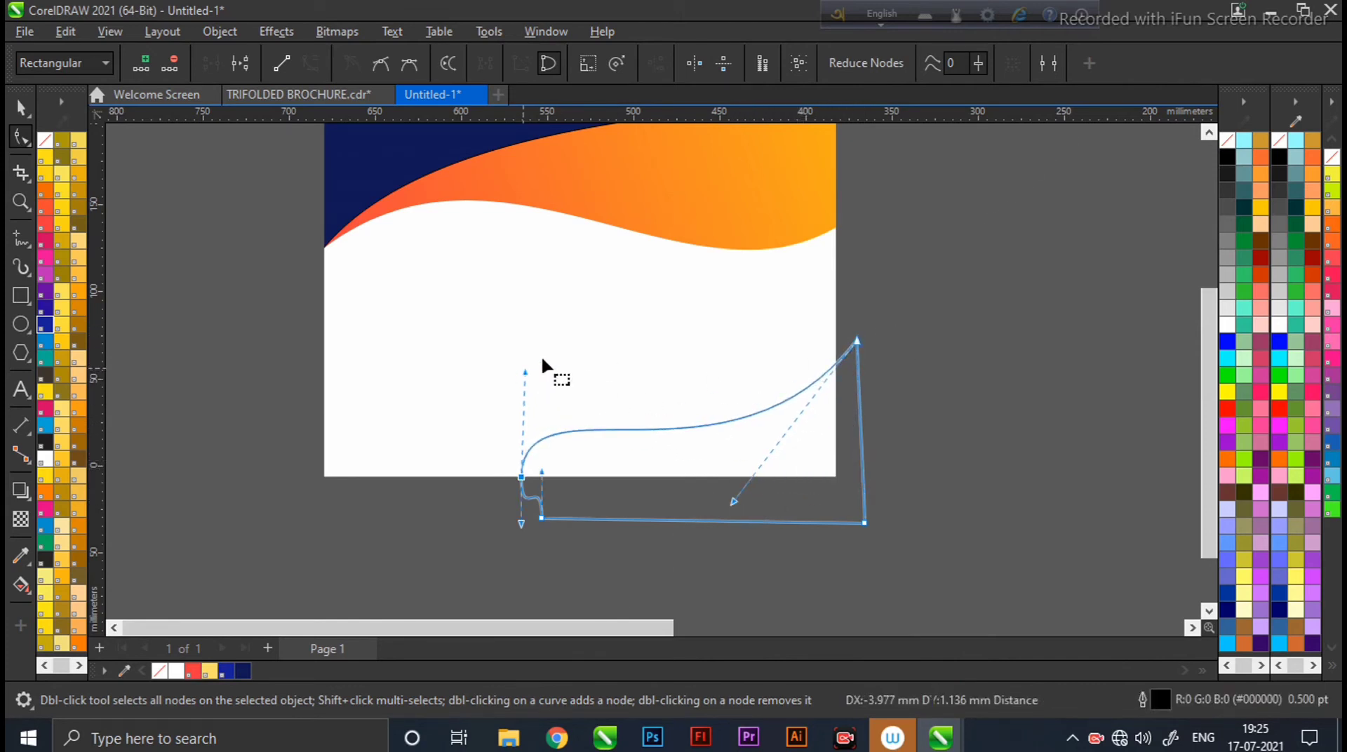
Try to copy the fill of the orange gradient wave onto the new lower-right wave shape.
click(21, 107)
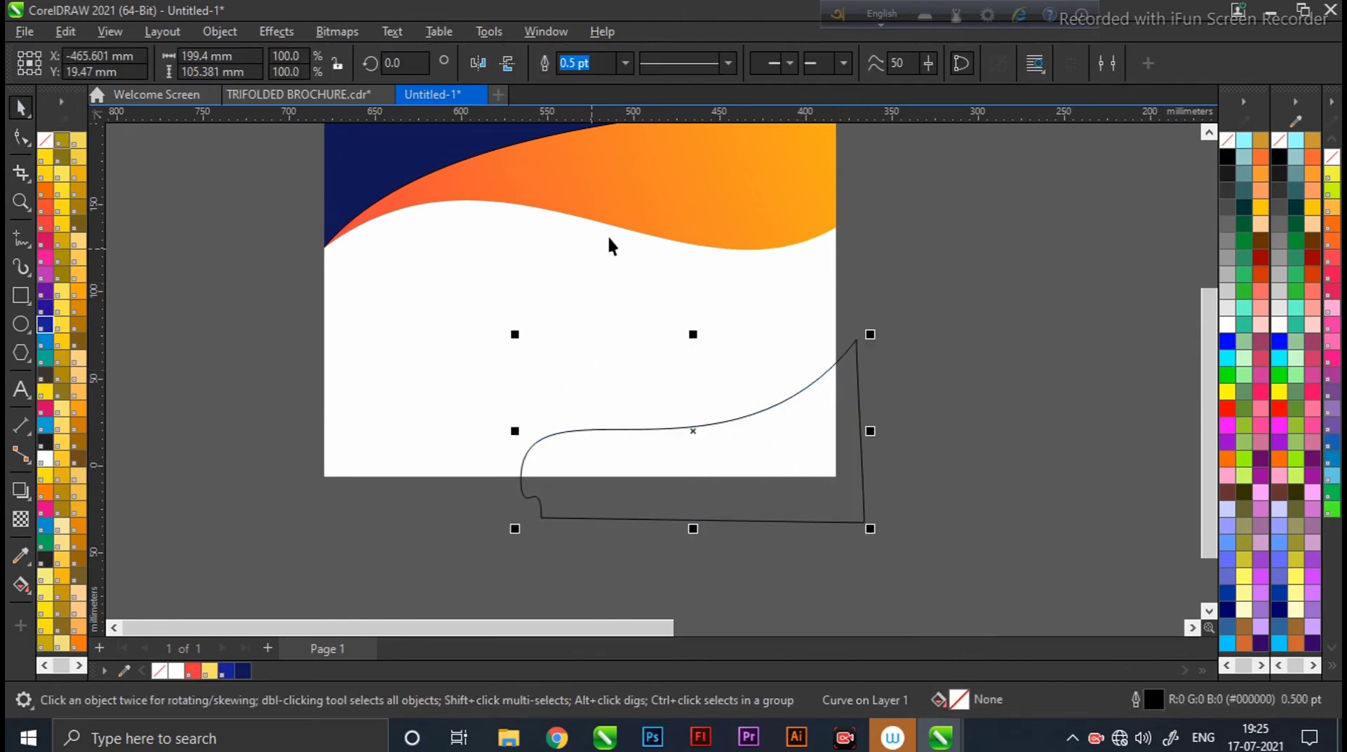
click(73, 30)
click(123, 176)
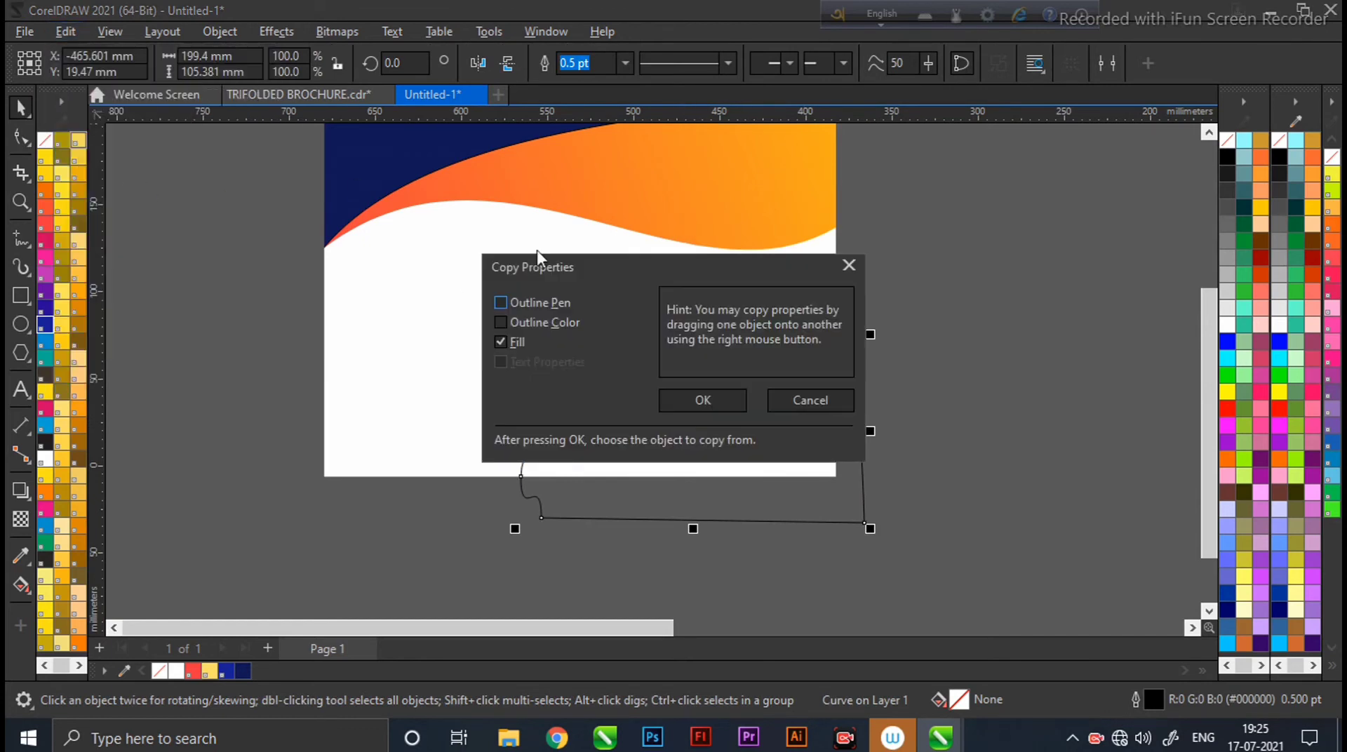
key(Return)
click(706, 247)
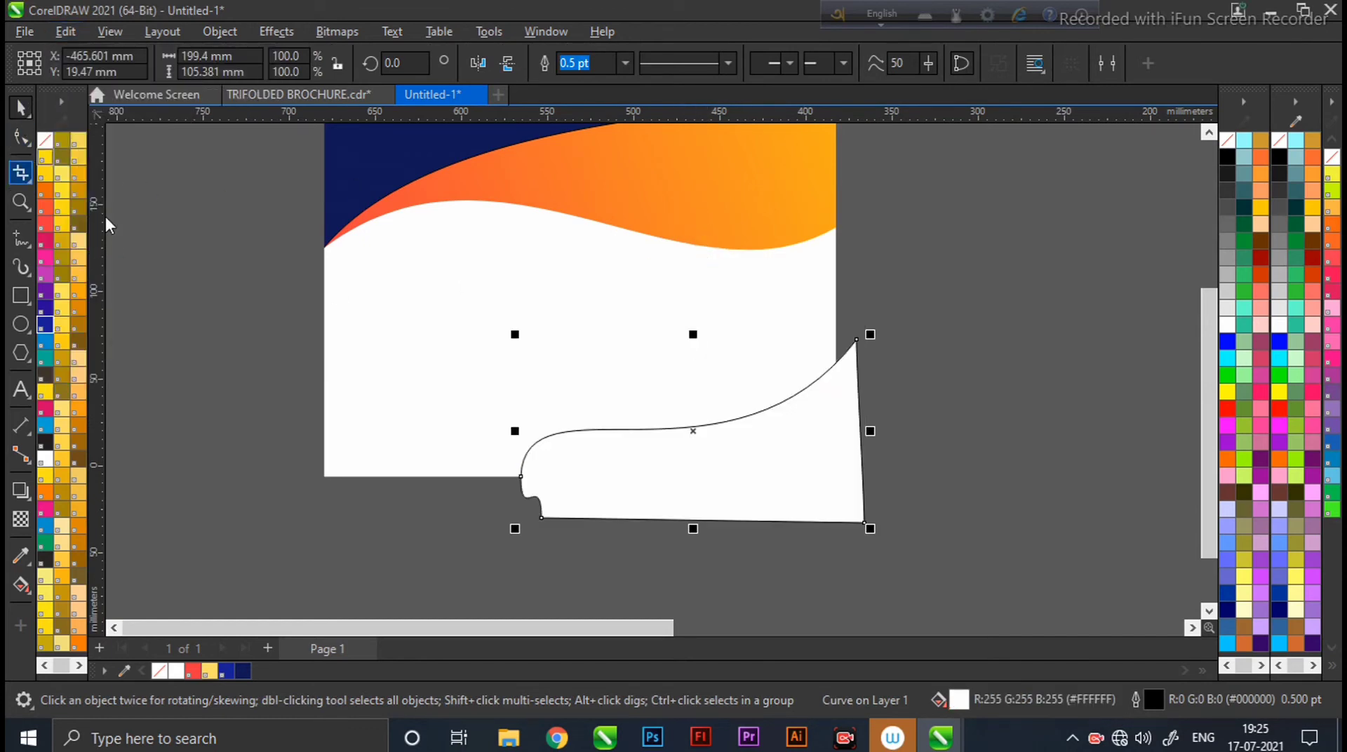
Fill the lower-right wave shape with red (#FF0000) and remove its outline.
click(1227, 407)
right_click(1228, 143)
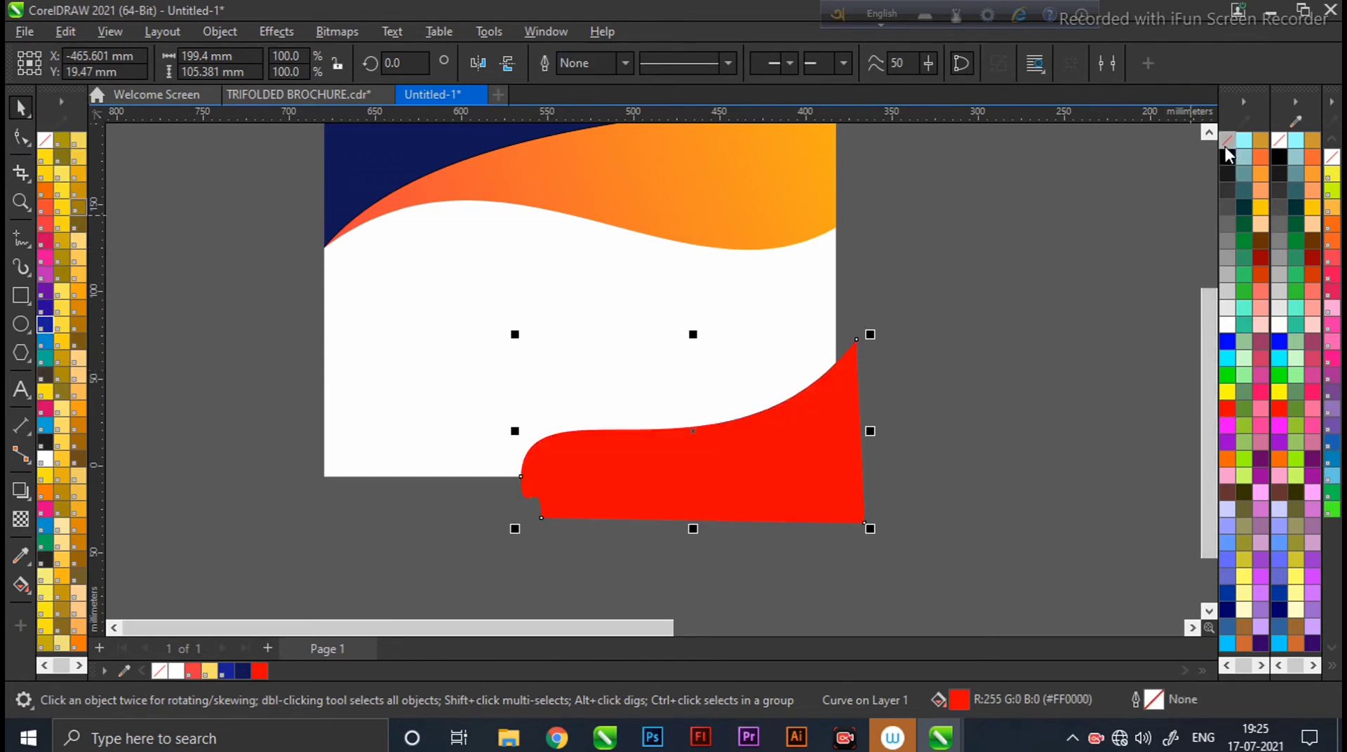
PowerClip the red wave shape inside the white page rectangle and open the clipped contents for editing.
right_click(804, 442)
click(853, 370)
click(517, 203)
click(144, 141)
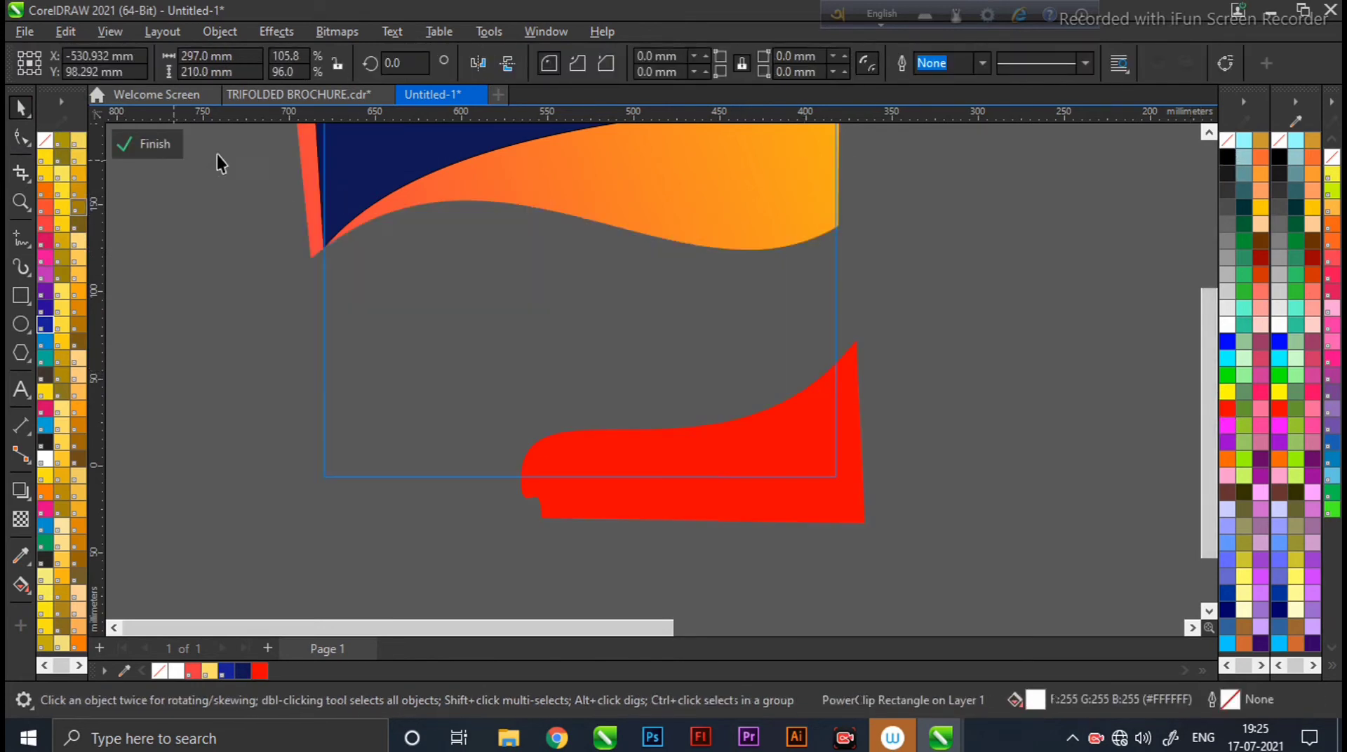
Copy the header wave's orange gradient fill onto the red lower-right wave and finish editing the clipped contents.
click(70, 33)
click(116, 170)
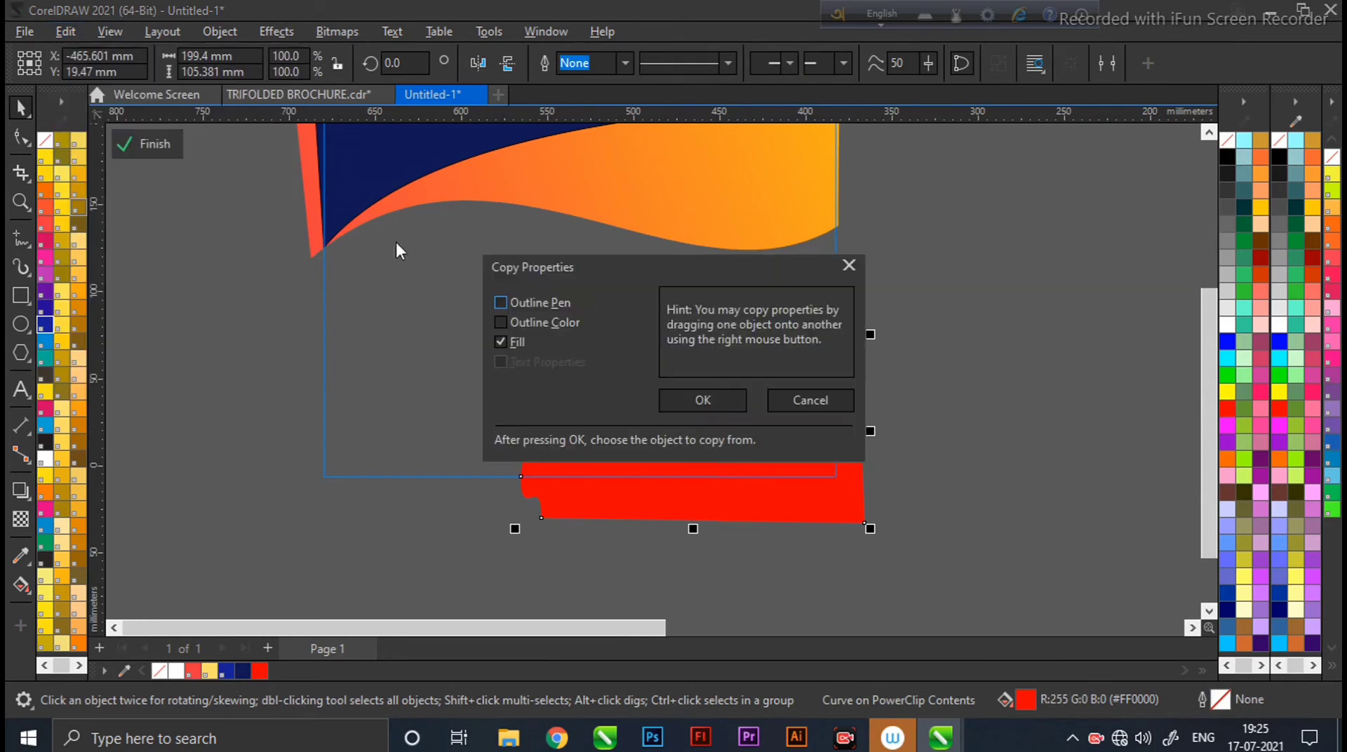
key(Return)
click(716, 219)
click(146, 143)
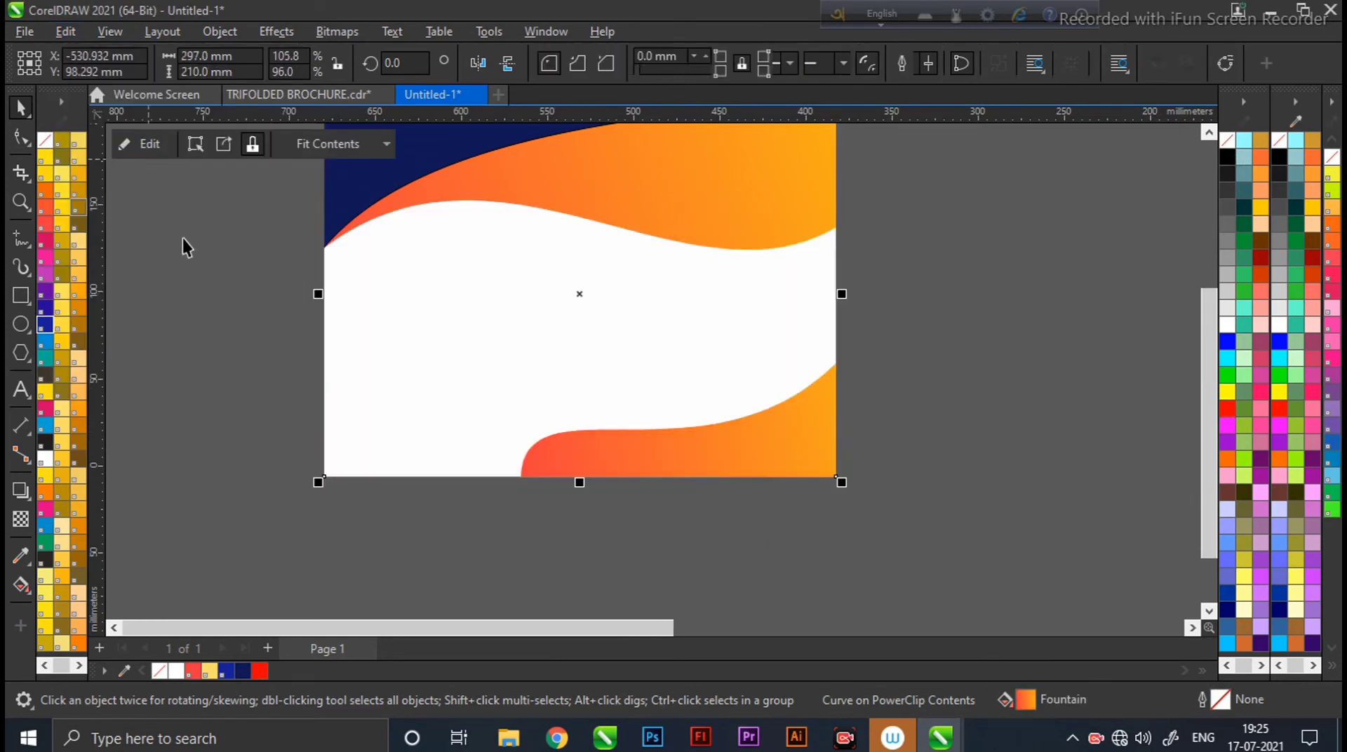
click(198, 305)
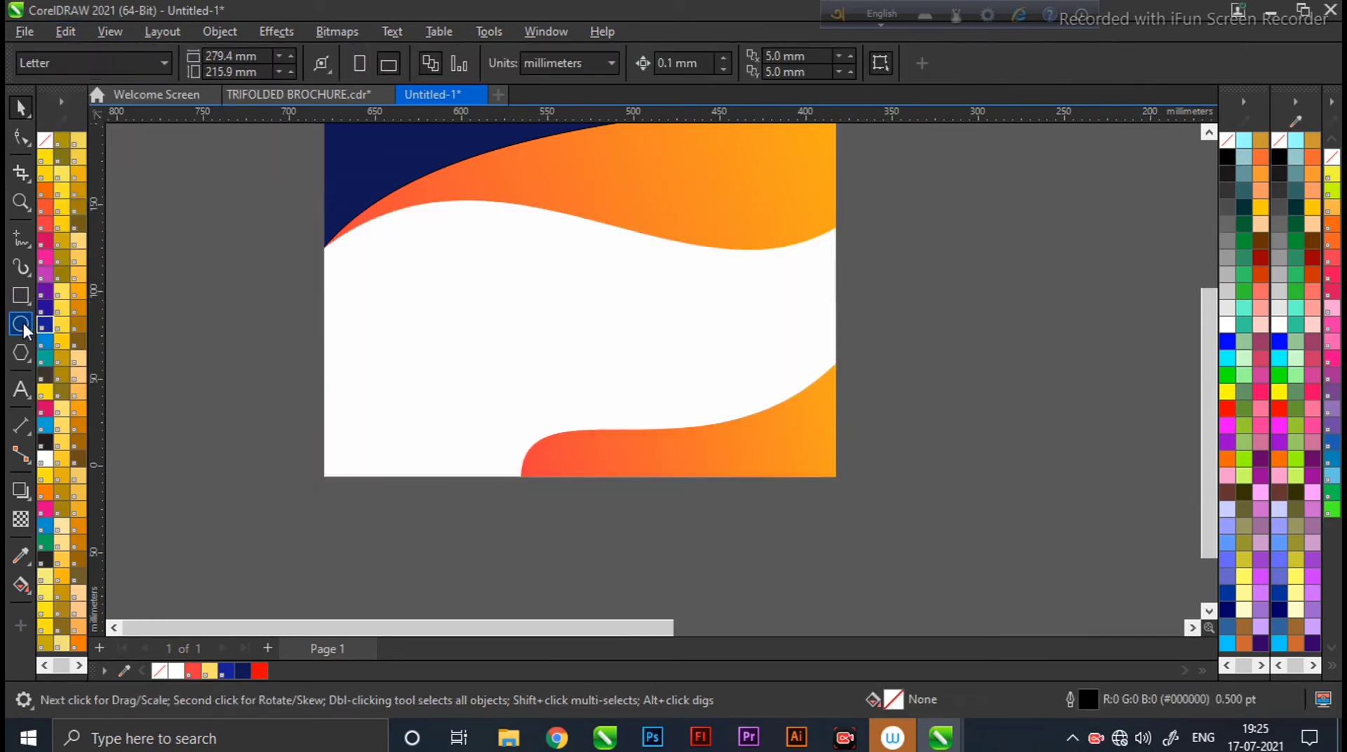
Draw a closed four-sided outline about 155 × 68 mm over the page's lower-left corner, overlapping the orange wave's rounded end.
click(21, 239)
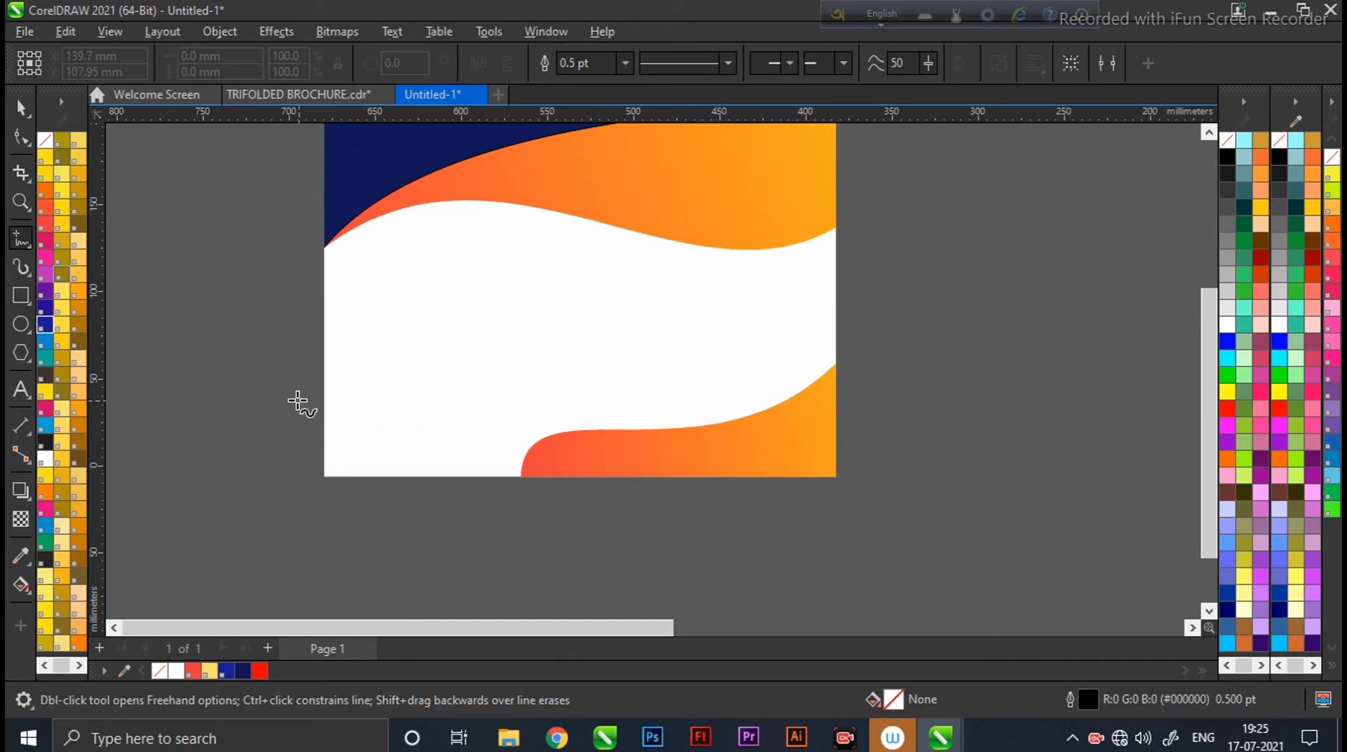
click(297, 399)
click(579, 443)
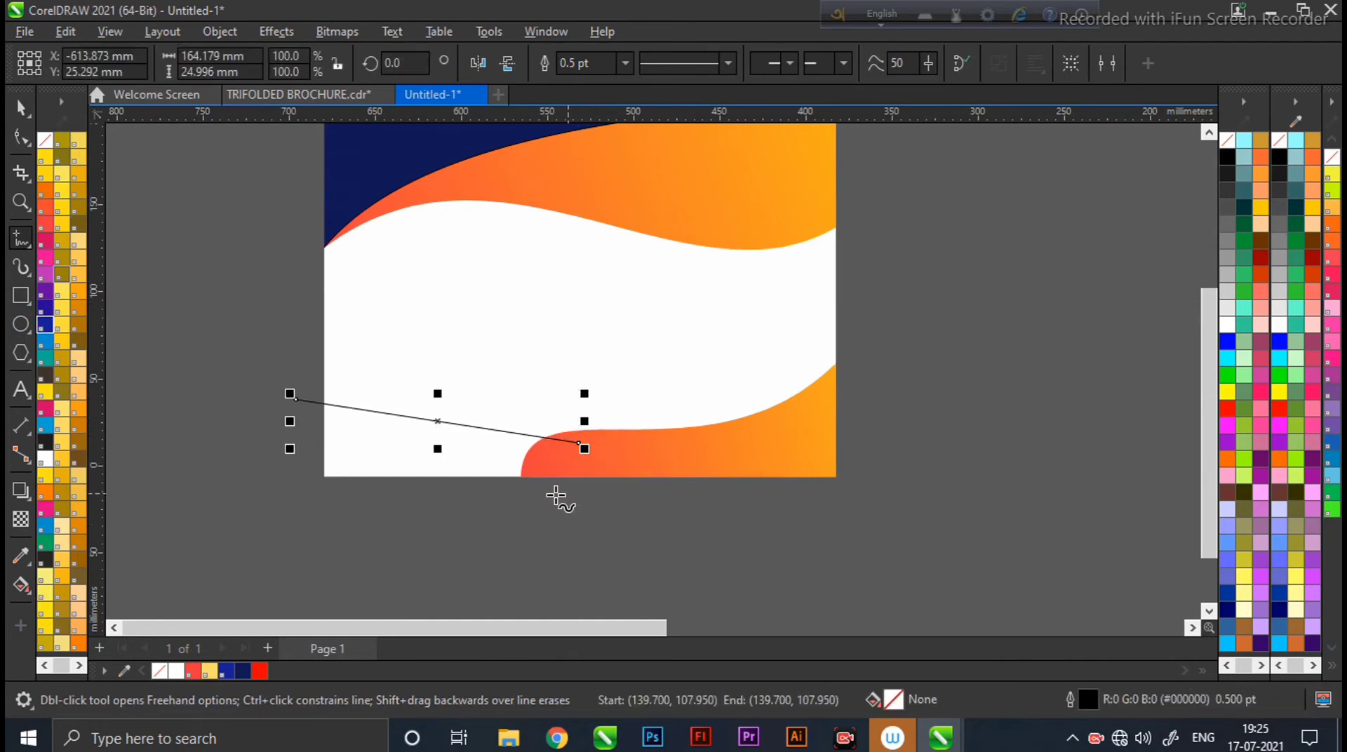
click(559, 443)
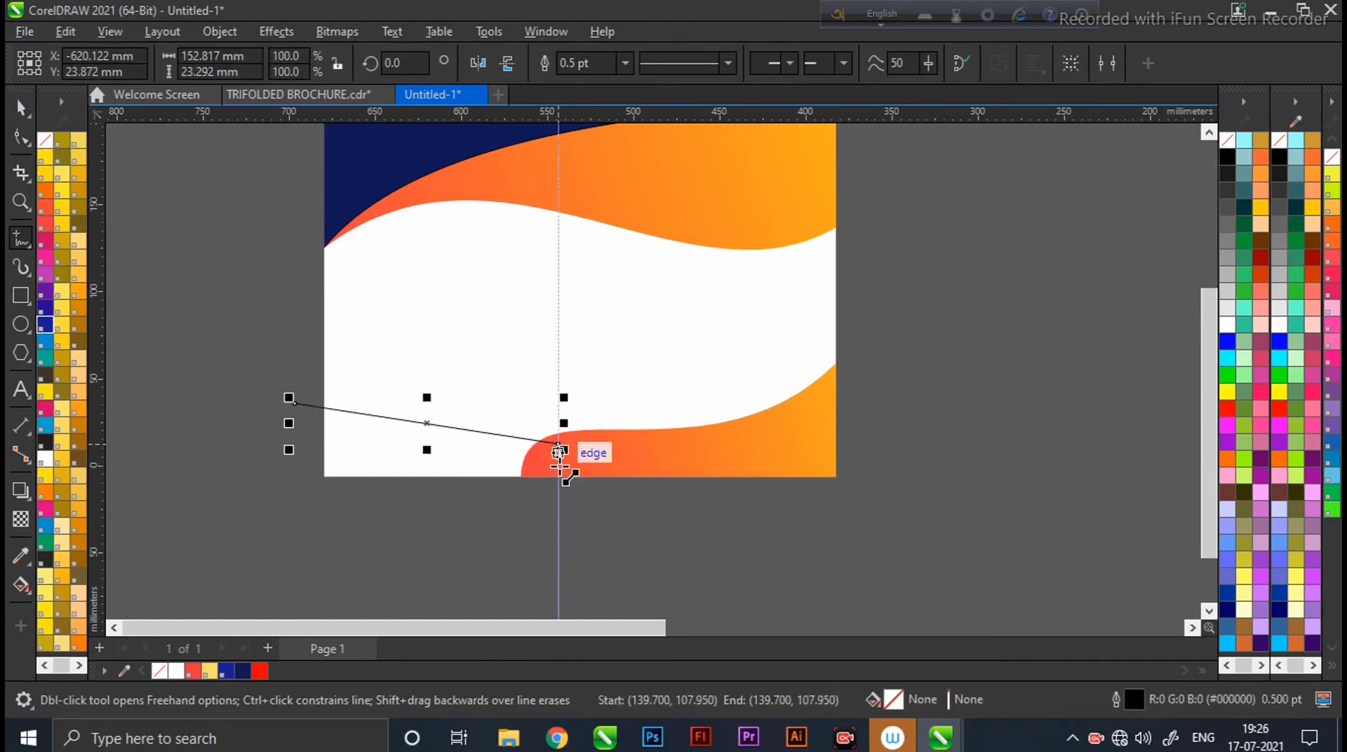
click(559, 521)
click(293, 521)
click(295, 402)
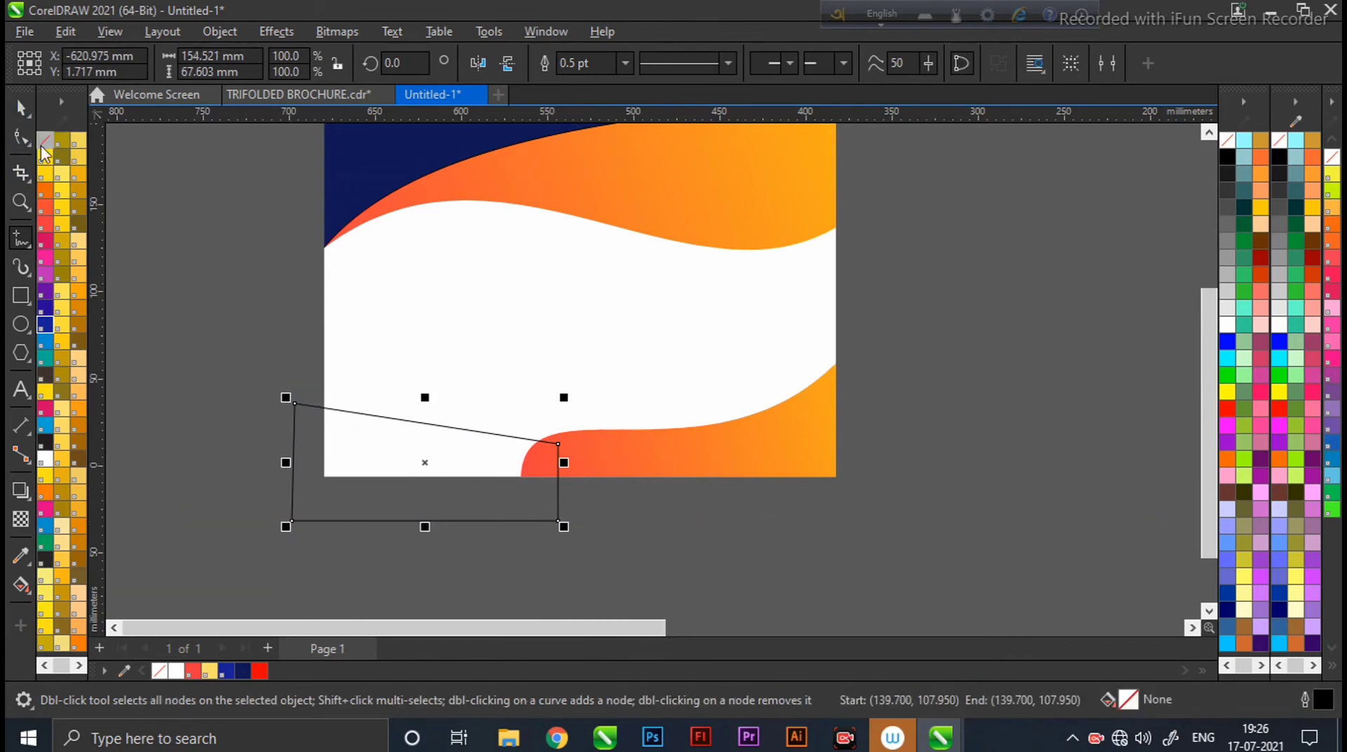
drag(239, 359, 443, 506)
key(Delete)
Convert the lower-left outline's edges to curves, lower its upper-left node and bend its upper edge into a shallow arch.
click(21, 137)
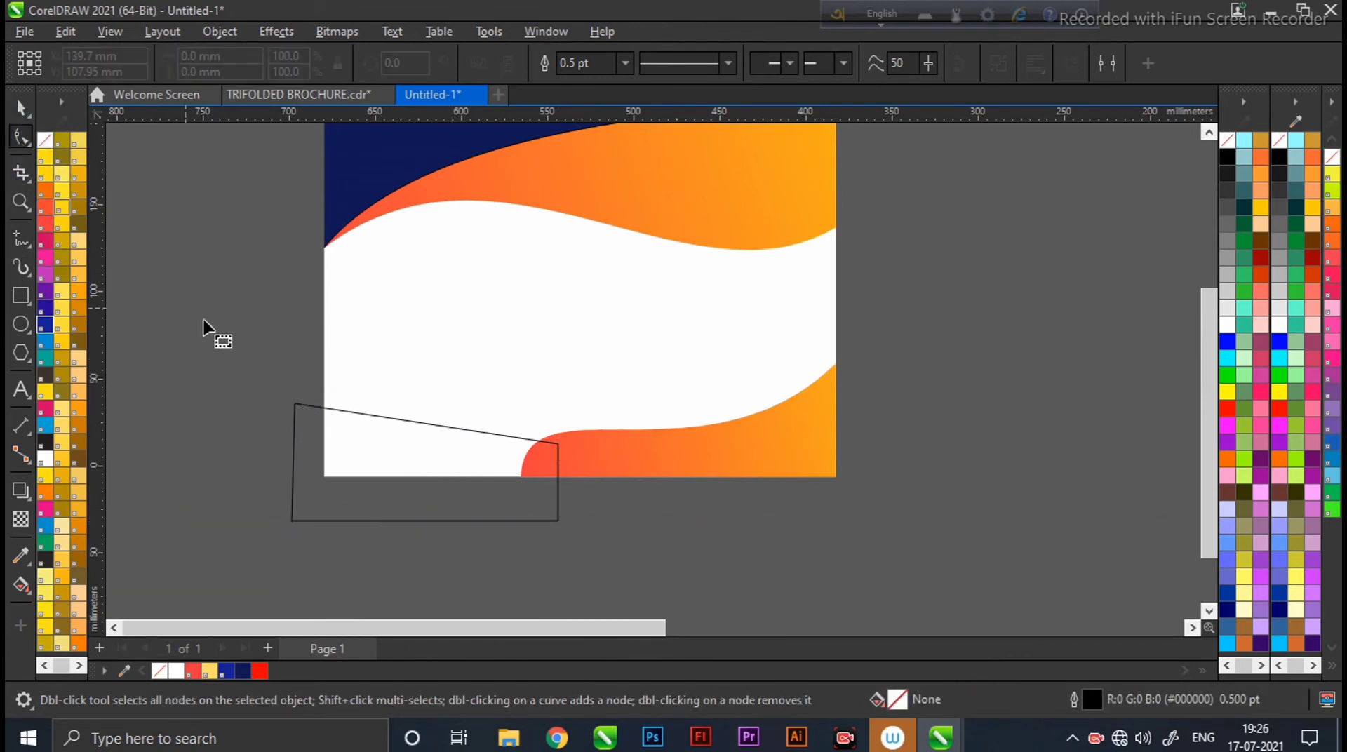
click(297, 403)
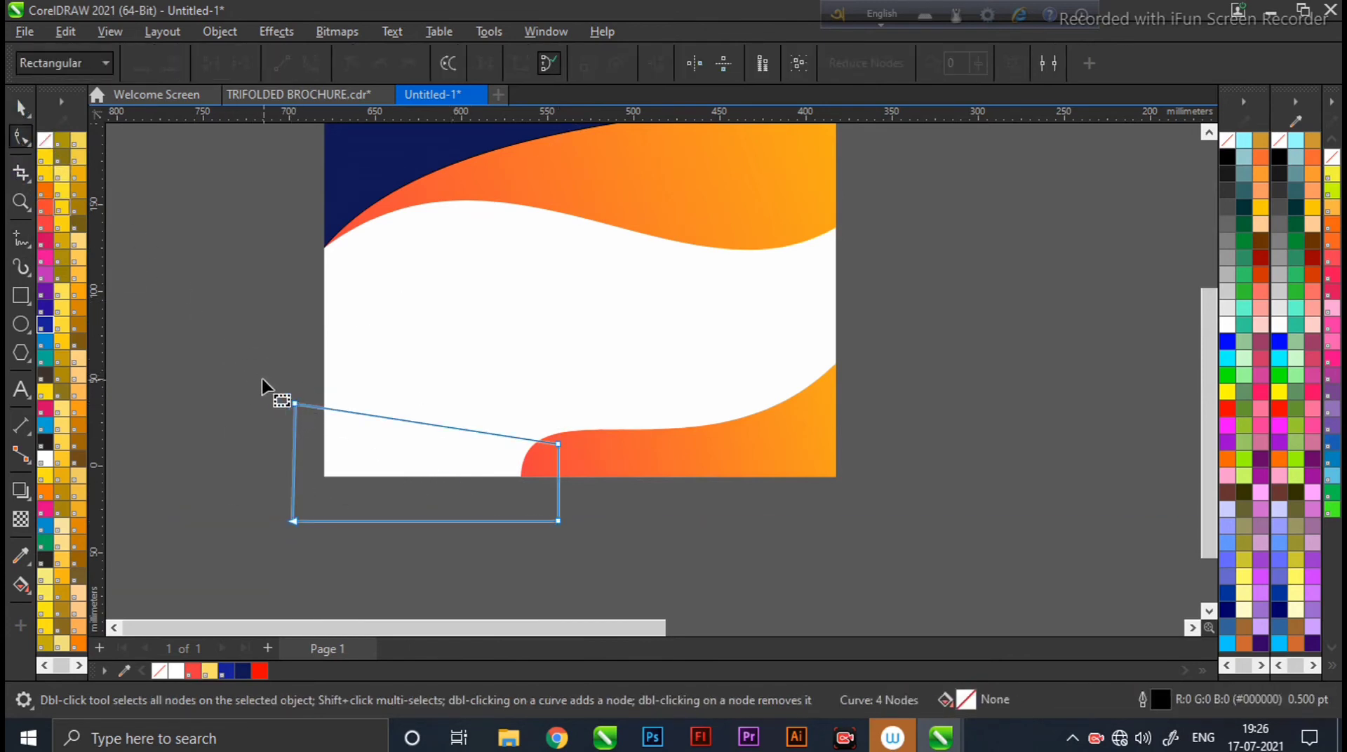
click(290, 400)
click(295, 404)
click(294, 404)
shift+click(558, 445)
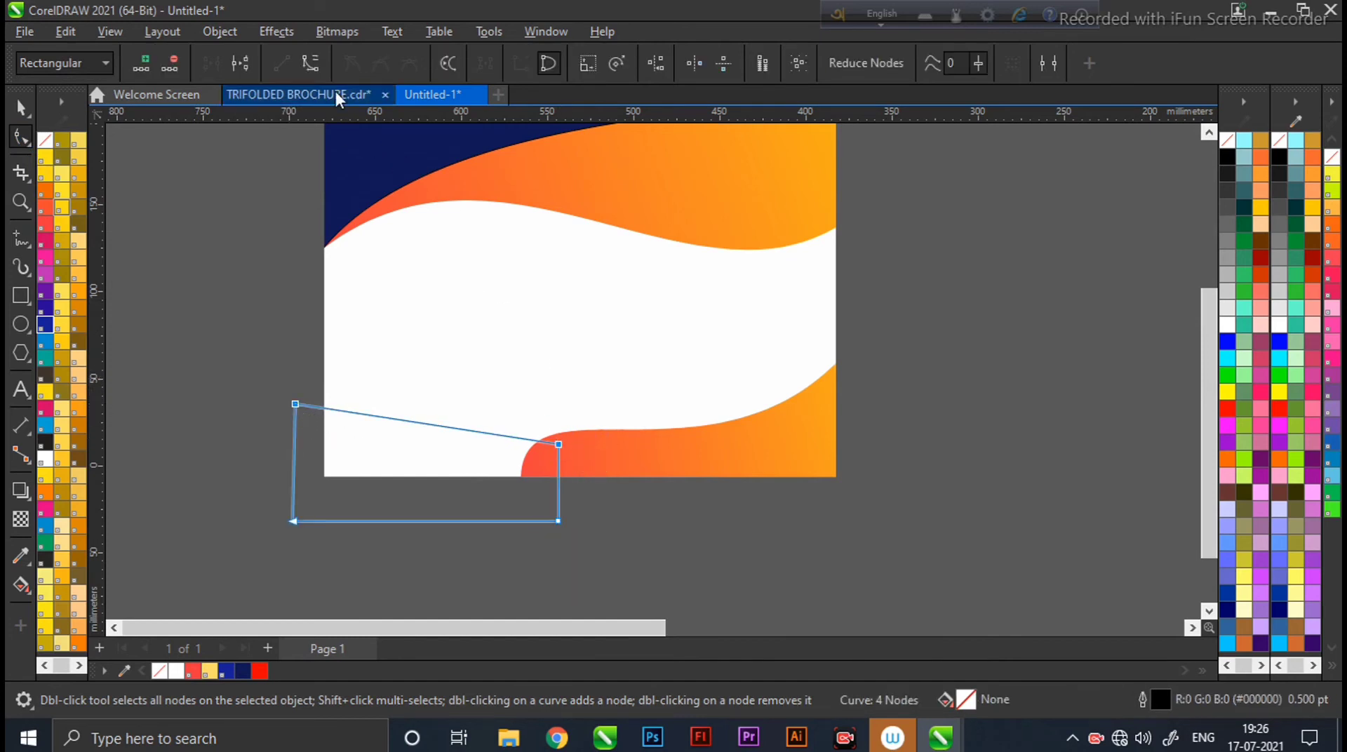
click(419, 422)
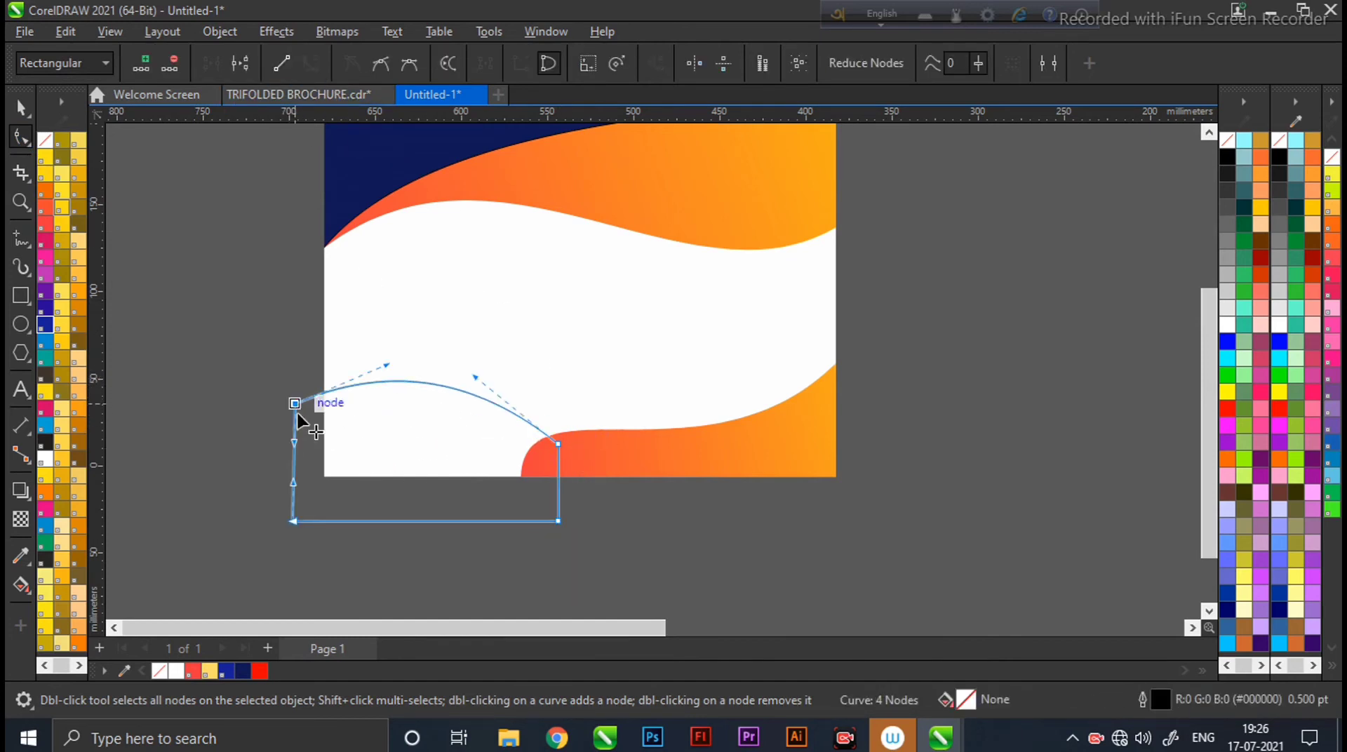
drag(294, 404, 304, 441)
drag(400, 401, 373, 396)
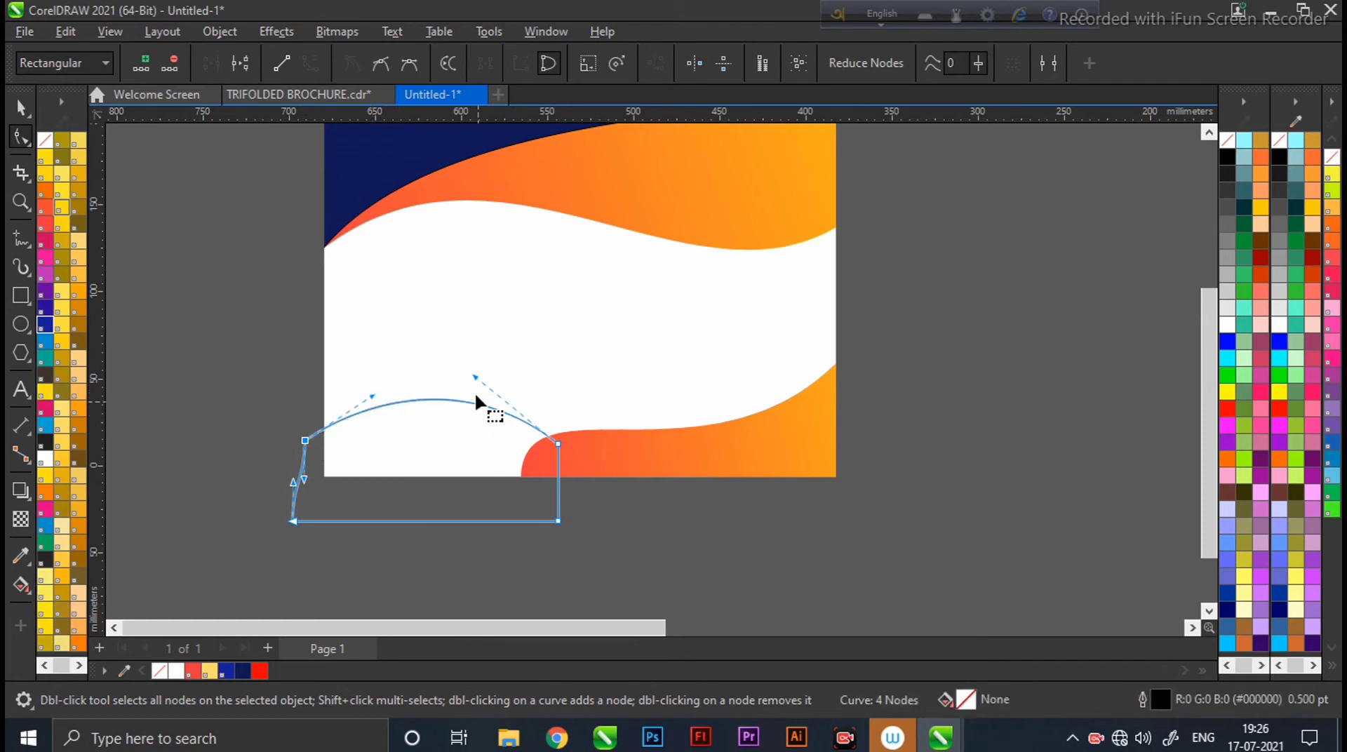
drag(475, 378, 471, 392)
Fill the lower-left arch shape with PANTONE Reflex Blue and remove its outline.
key(space)
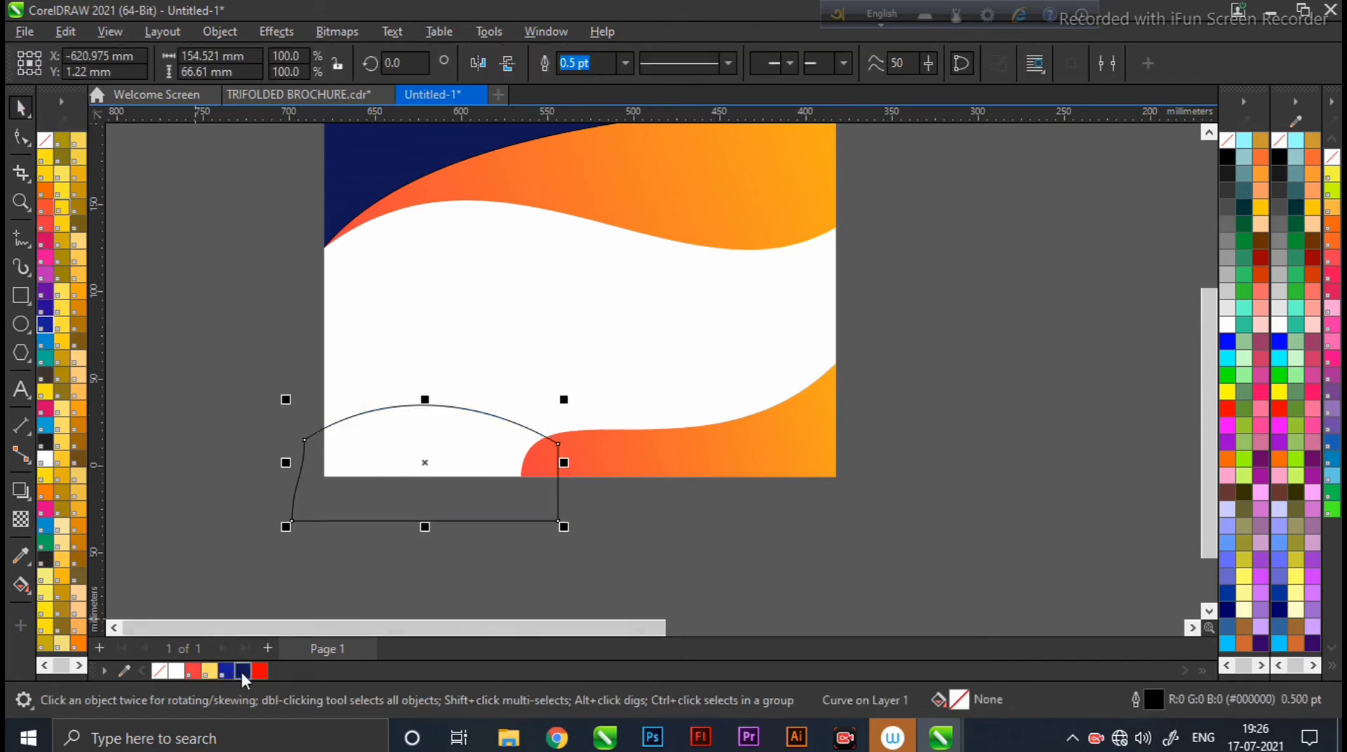
click(226, 672)
click(451, 457)
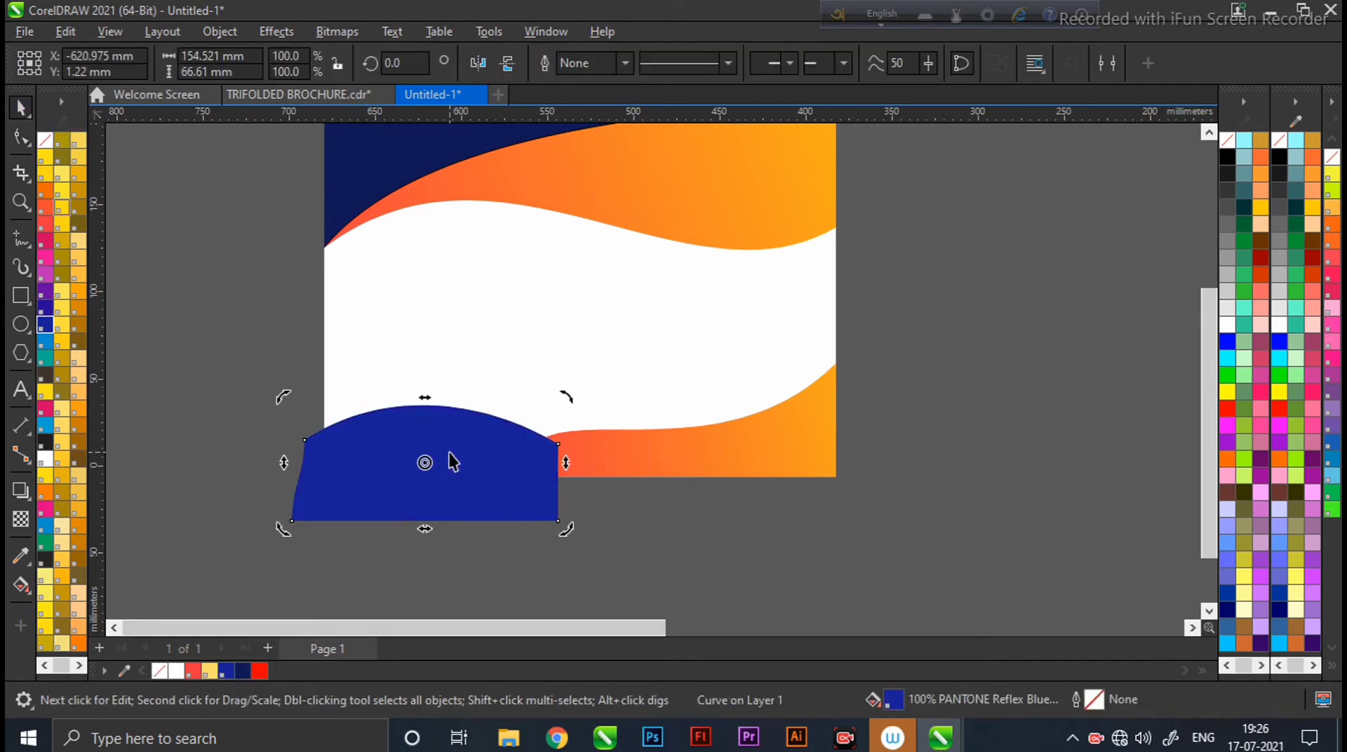
PowerClip the blue arch shape inside the page rectangle and send it behind the lower-right orange wave.
right_click(442, 456)
click(515, 374)
click(484, 442)
click(147, 144)
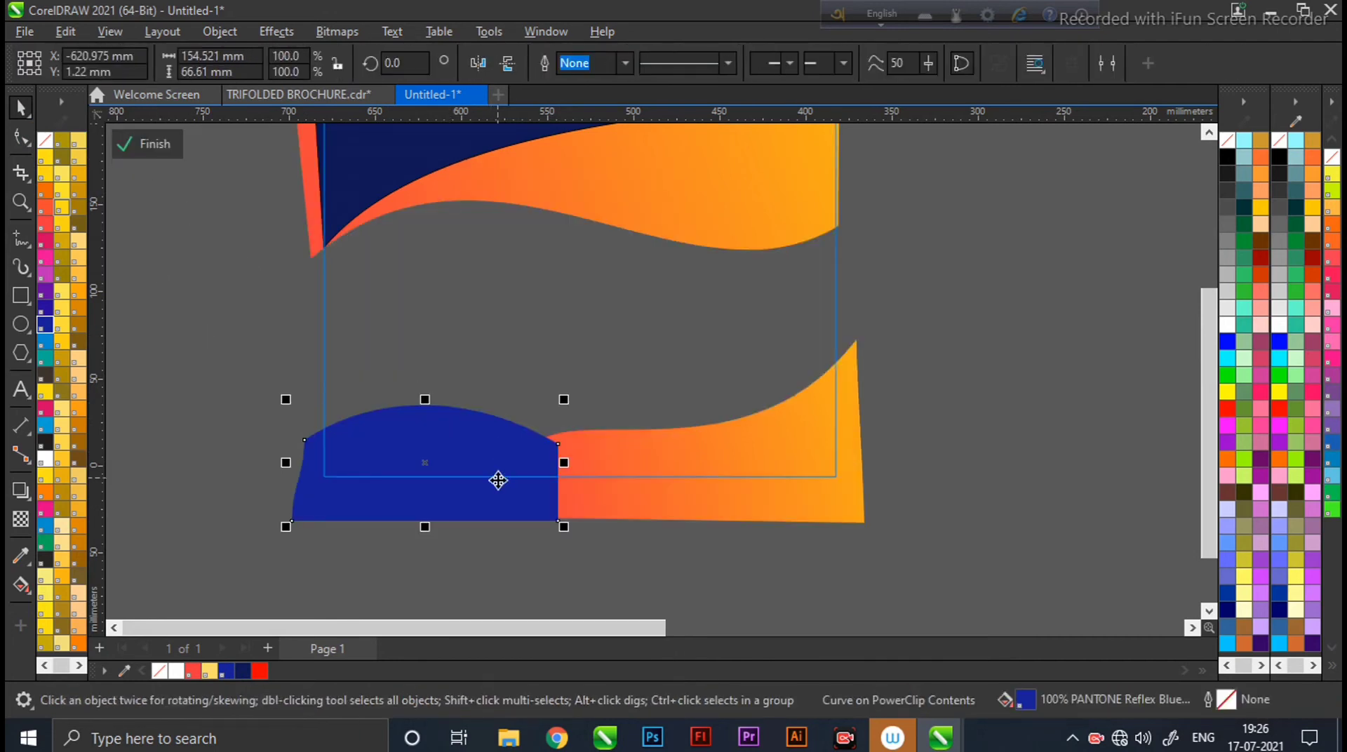
key(shift+Page_Down)
click(147, 144)
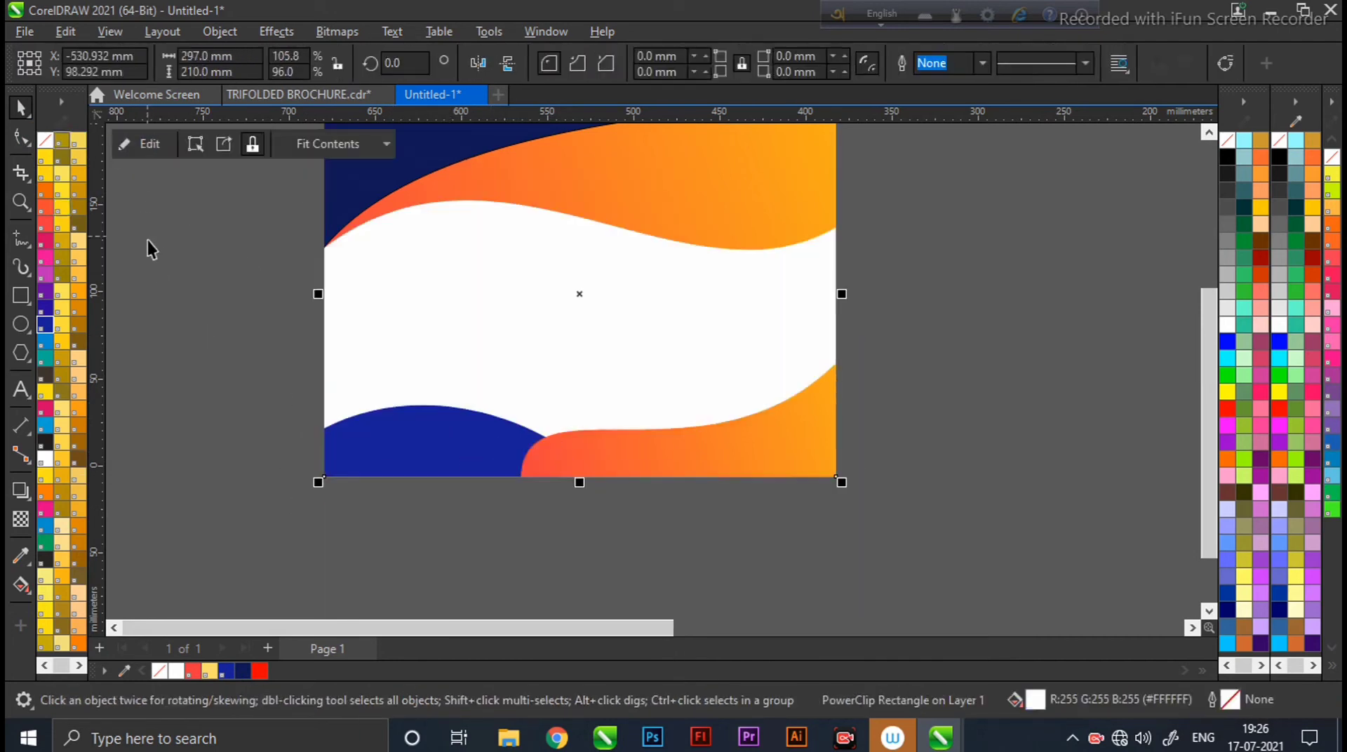
click(1047, 440)
Examine the wave layout as a whole and check the page rectangle's clipped contents.
scroll(1021, 452, down, 1)
drag(1045, 629, 1084, 630)
drag(602, 621, 111, 627)
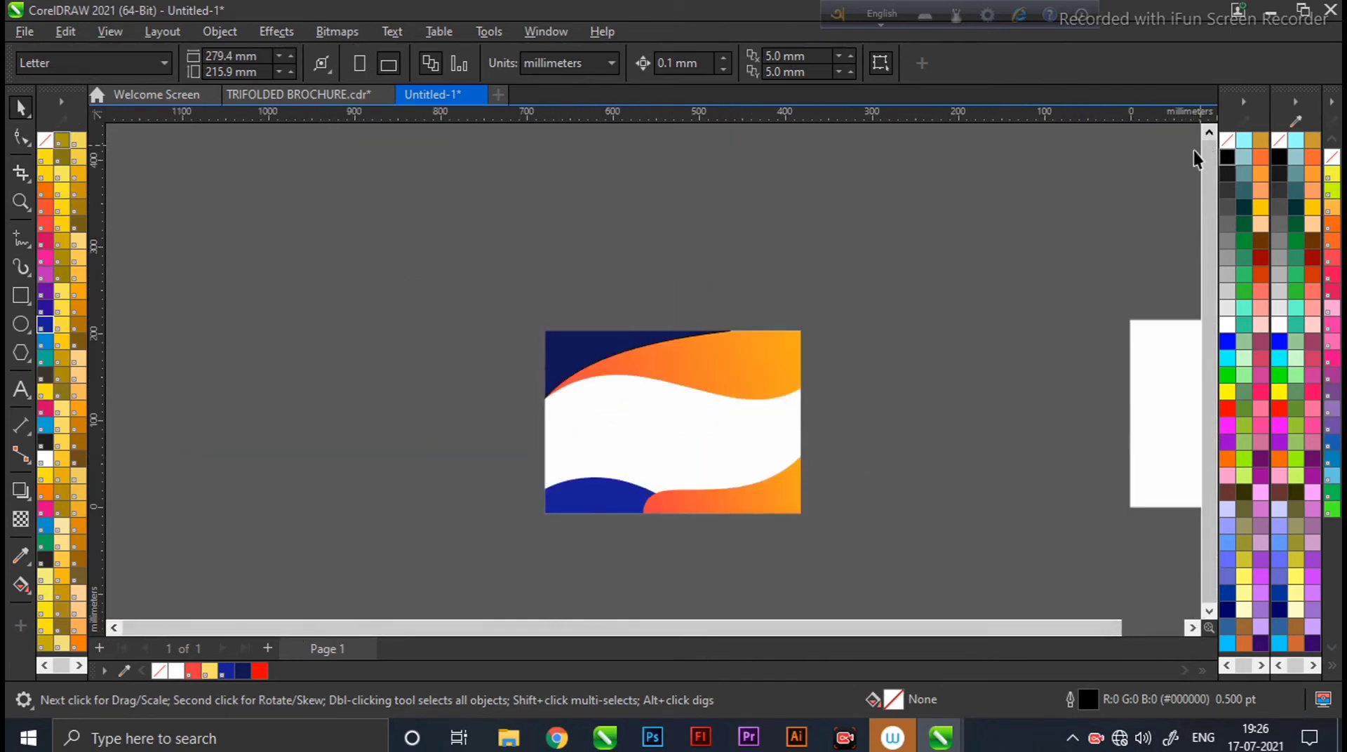
scroll(1131, 204, up, 1)
drag(1209, 347, 1207, 466)
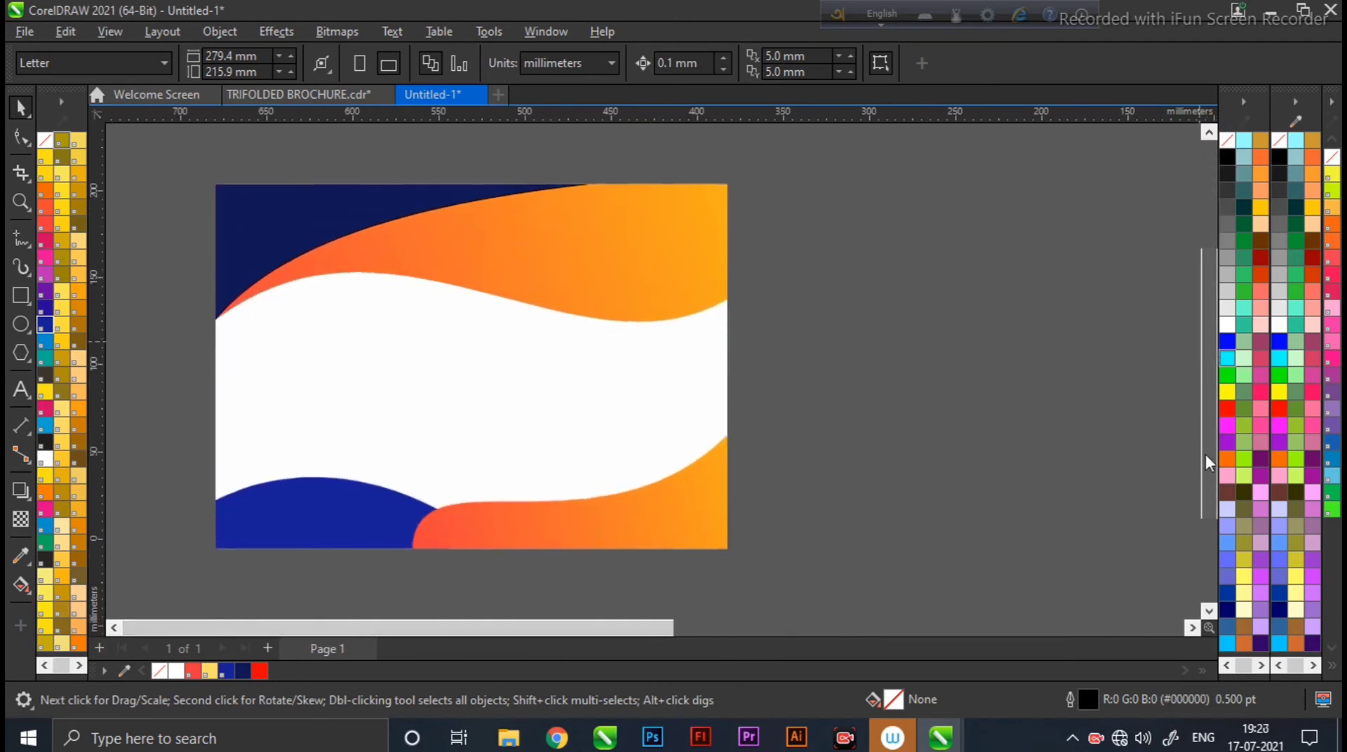
click(113, 628)
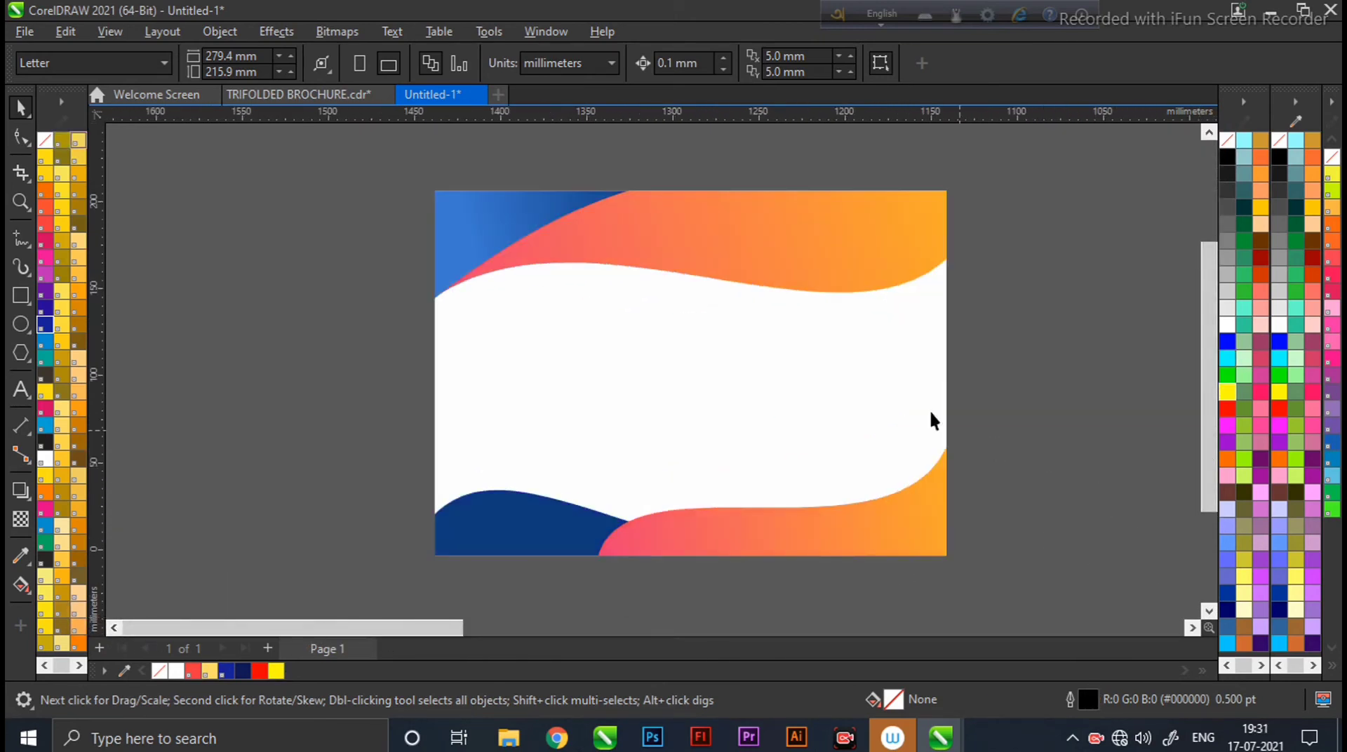
click(816, 277)
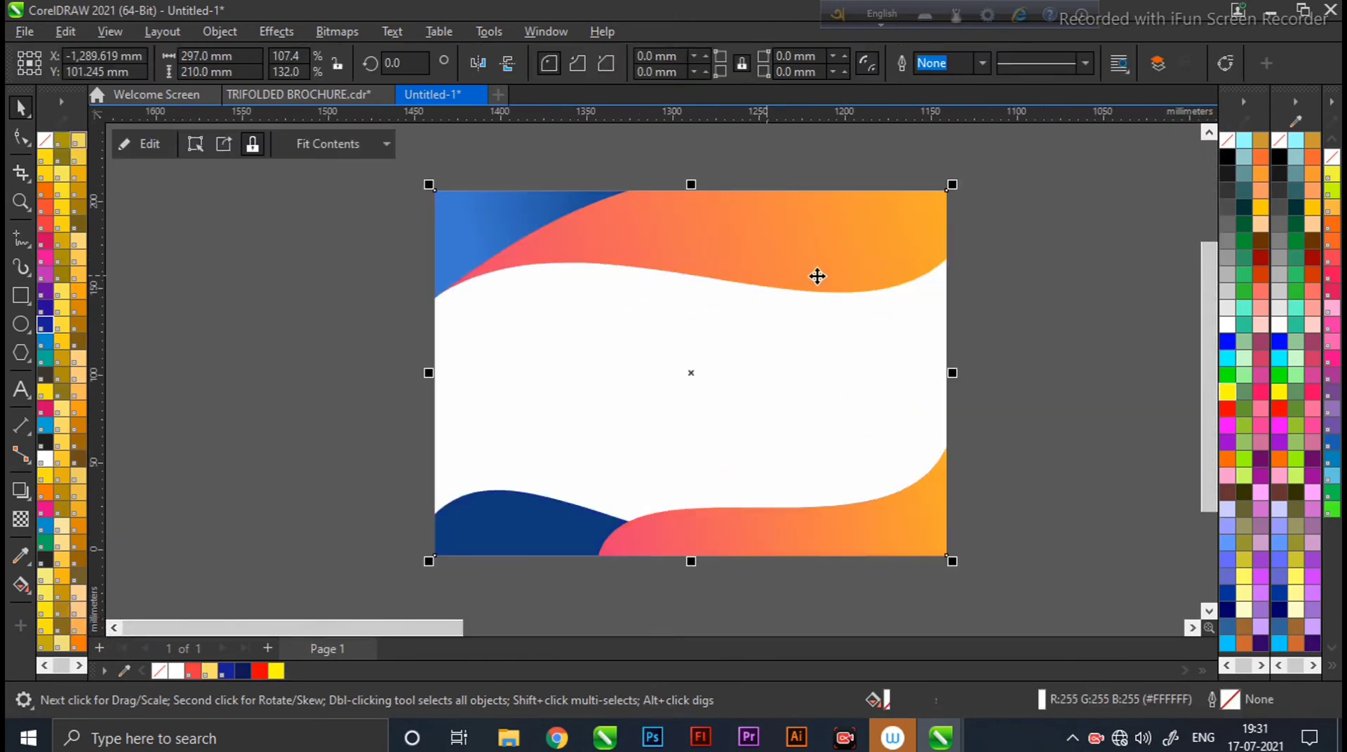
click(150, 141)
click(150, 140)
click(351, 246)
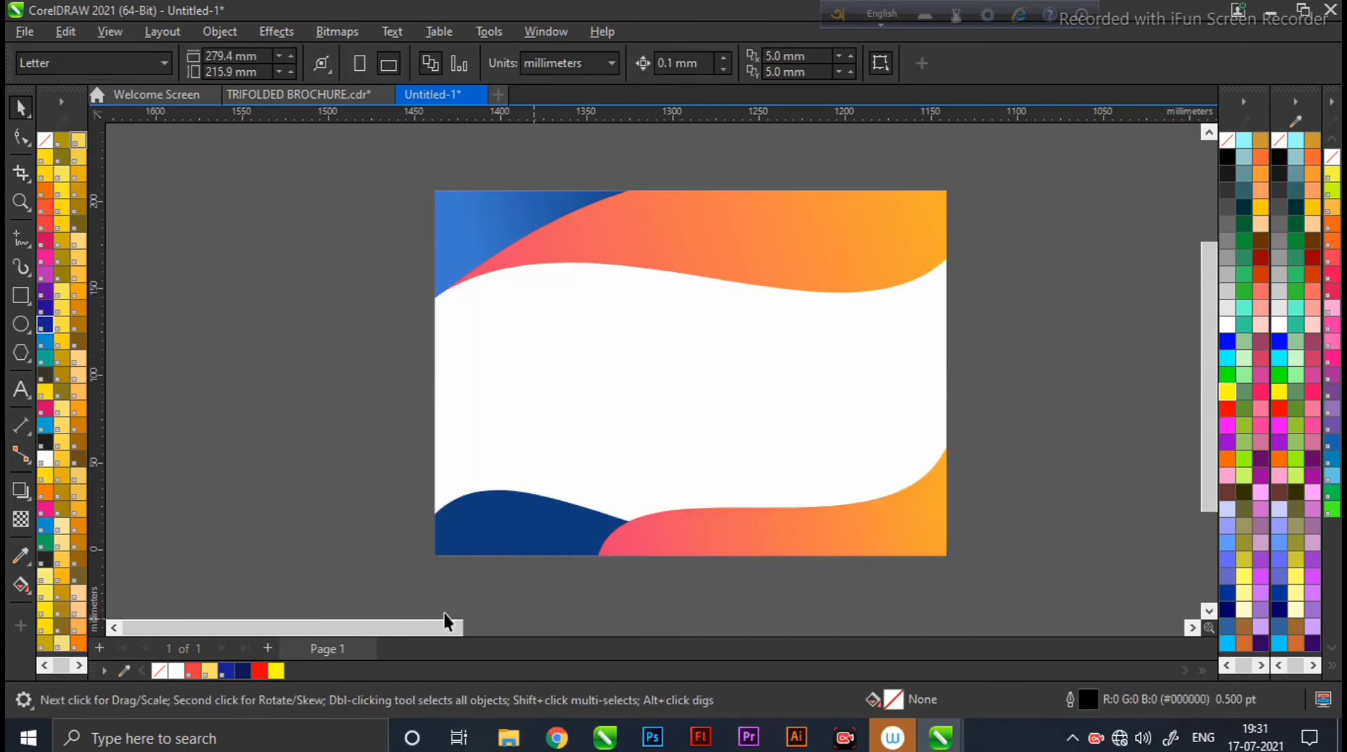
Move the white "LOREM IPSUM DOLOR SIT SEDERAT VOLLUT" text block onto the blue corner of the wave background.
mouse_move(444, 617)
mouse_down()
mouse_move(488, 628)
mouse_move(459, 624)
mouse_up()
click(1049, 256)
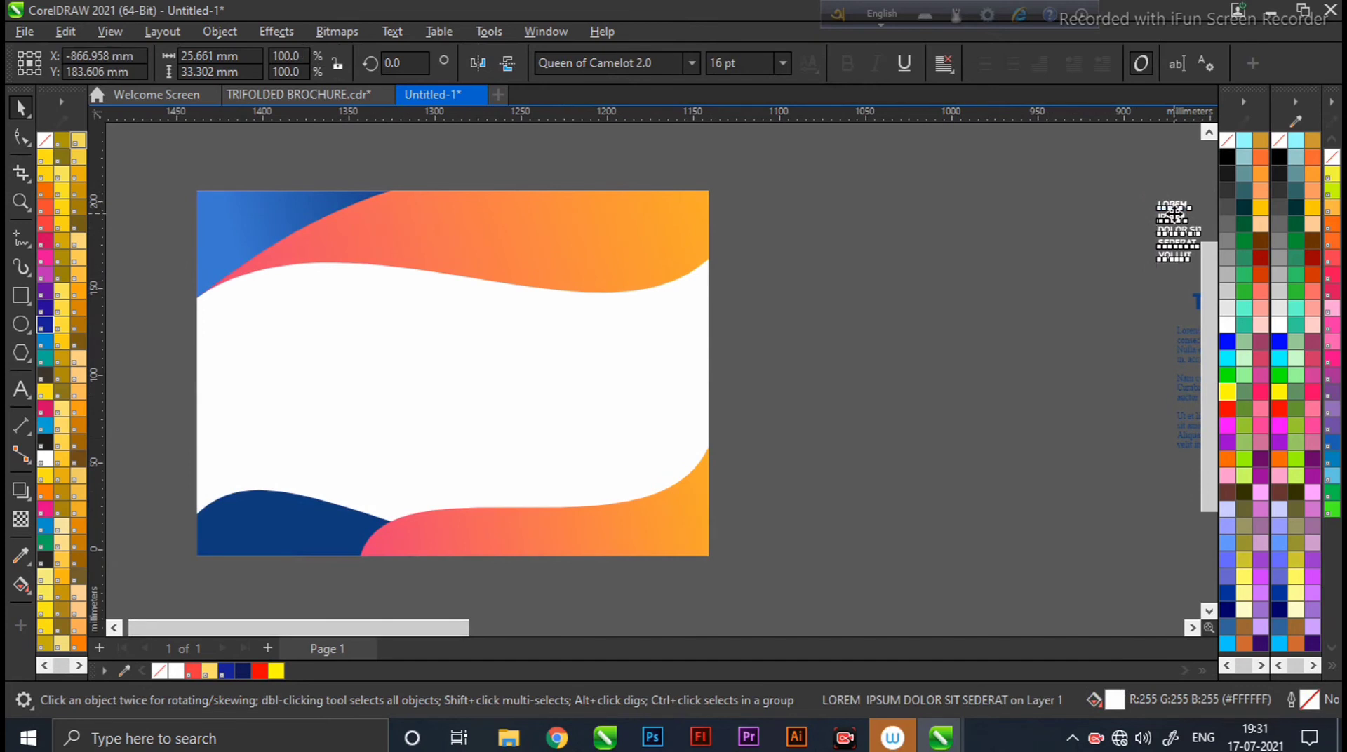
drag(1174, 210, 223, 217)
click(772, 252)
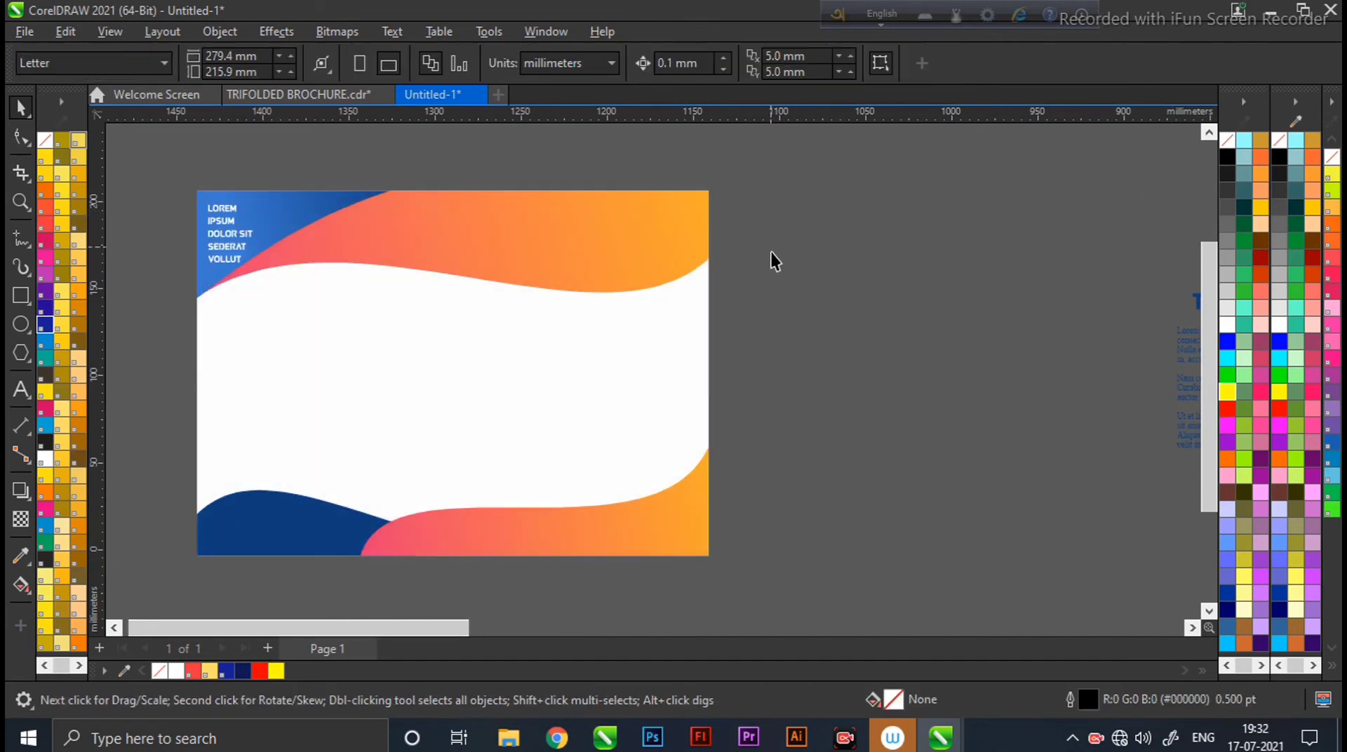
Repeat the same move on all the remaining headings, paragraphs, icons and the company logo to place them on the background.
drag(464, 625, 638, 624)
drag(540, 148, 1127, 541)
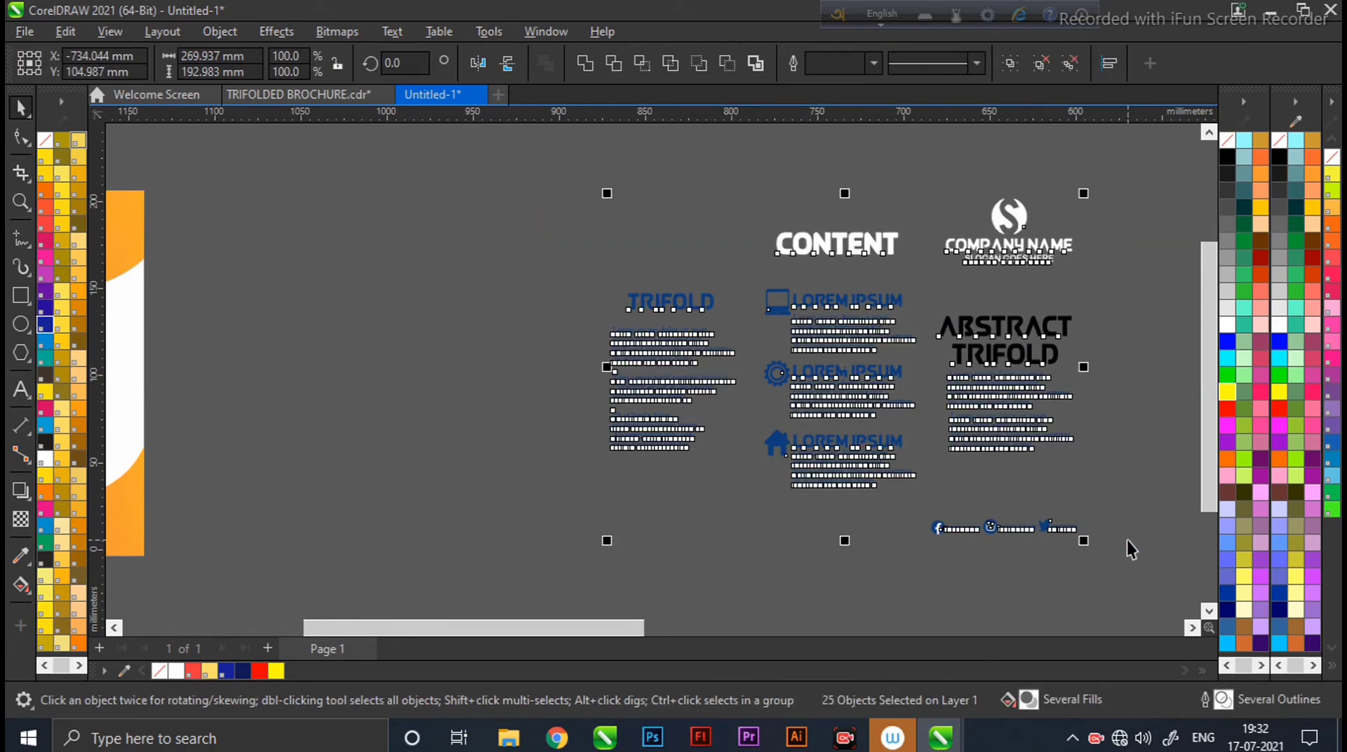
key(ctrl+r)
drag(488, 623, 115, 630)
click(892, 440)
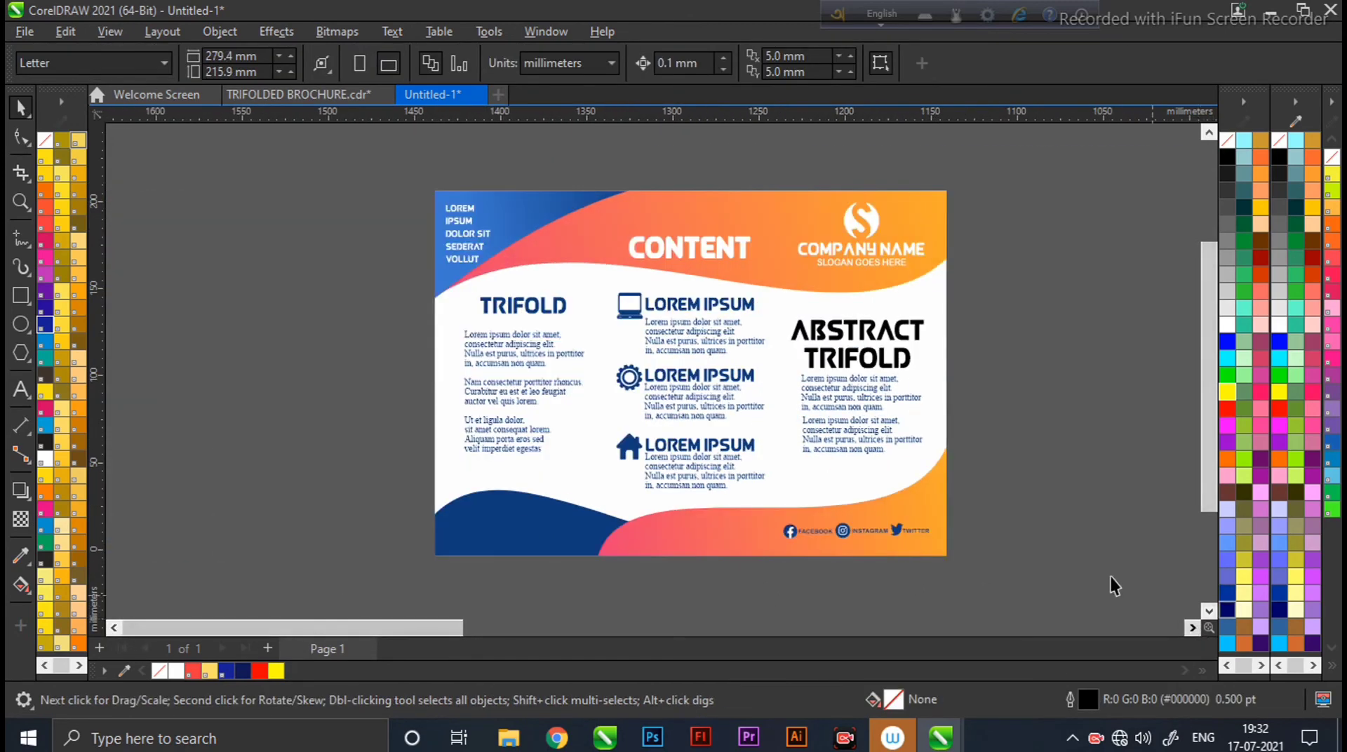
click(23, 201)
drag(370, 150, 971, 584)
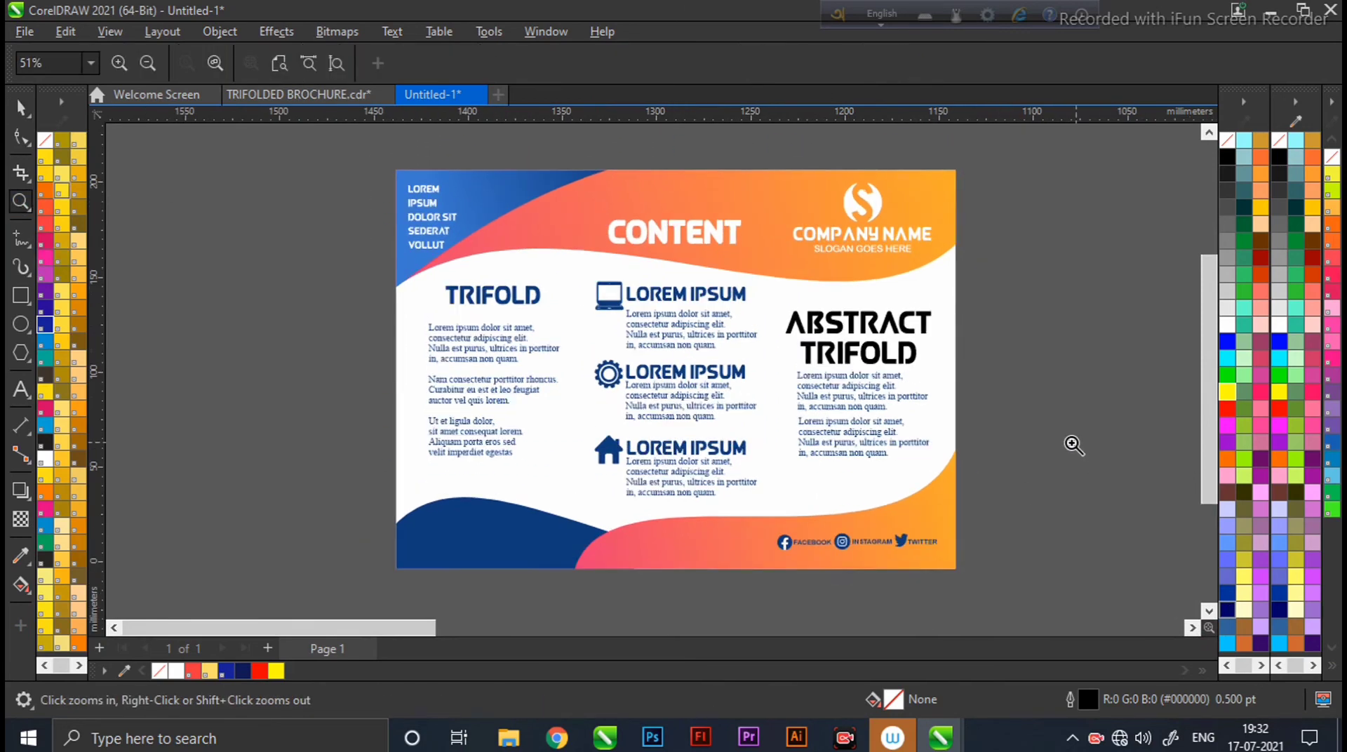
drag(593, 348, 1000, 594)
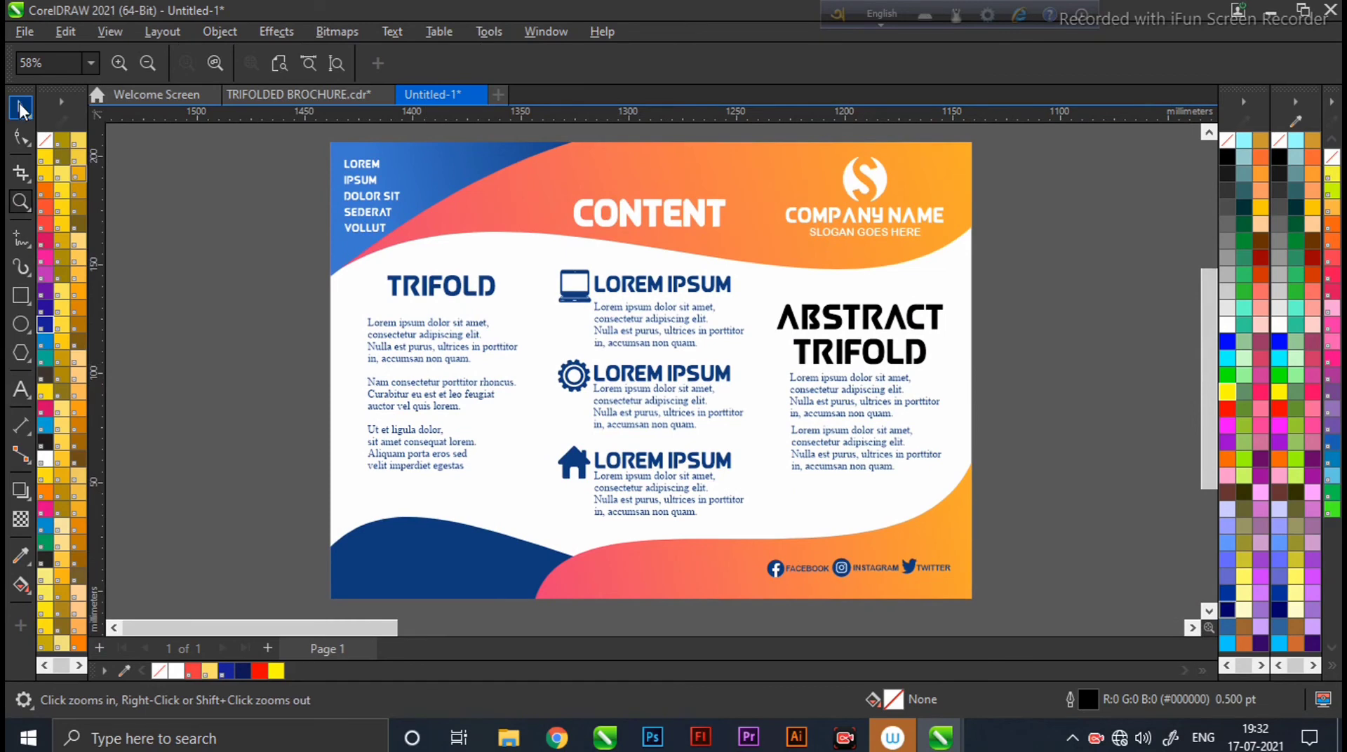
key(space)
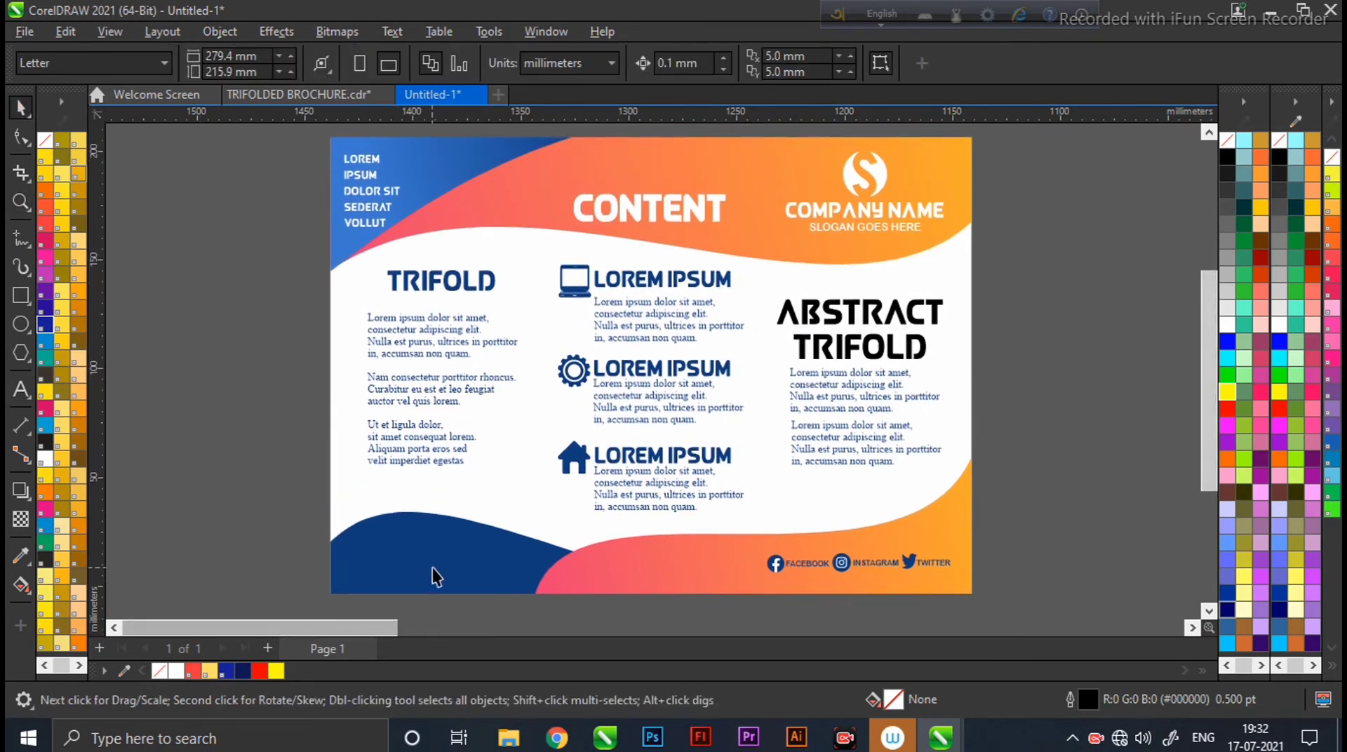
Duplicate the wave background page without its text and place the copy on the empty area left of the finished brochure side.
click(439, 574)
drag(439, 574, 528, 511)
drag(964, 146, 1220, 183)
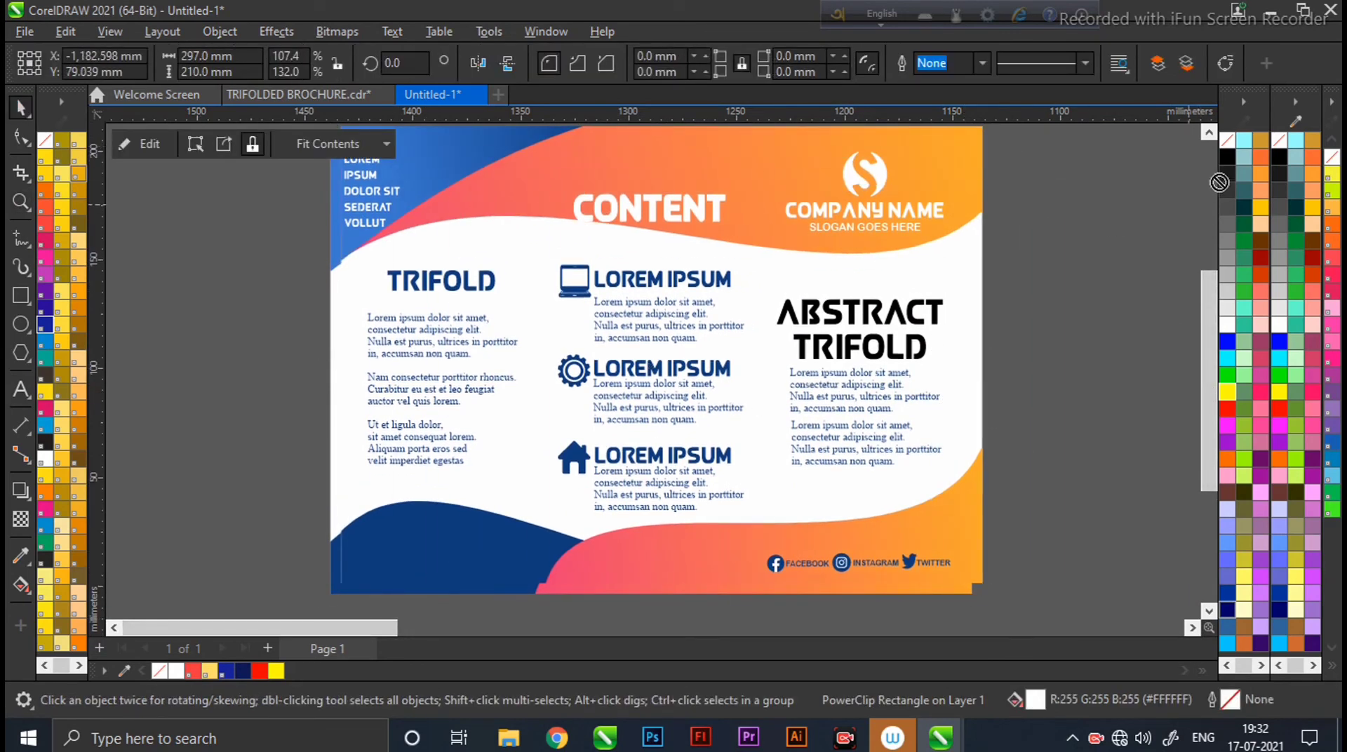
drag(347, 426, 108, 439)
drag(260, 628, 234, 635)
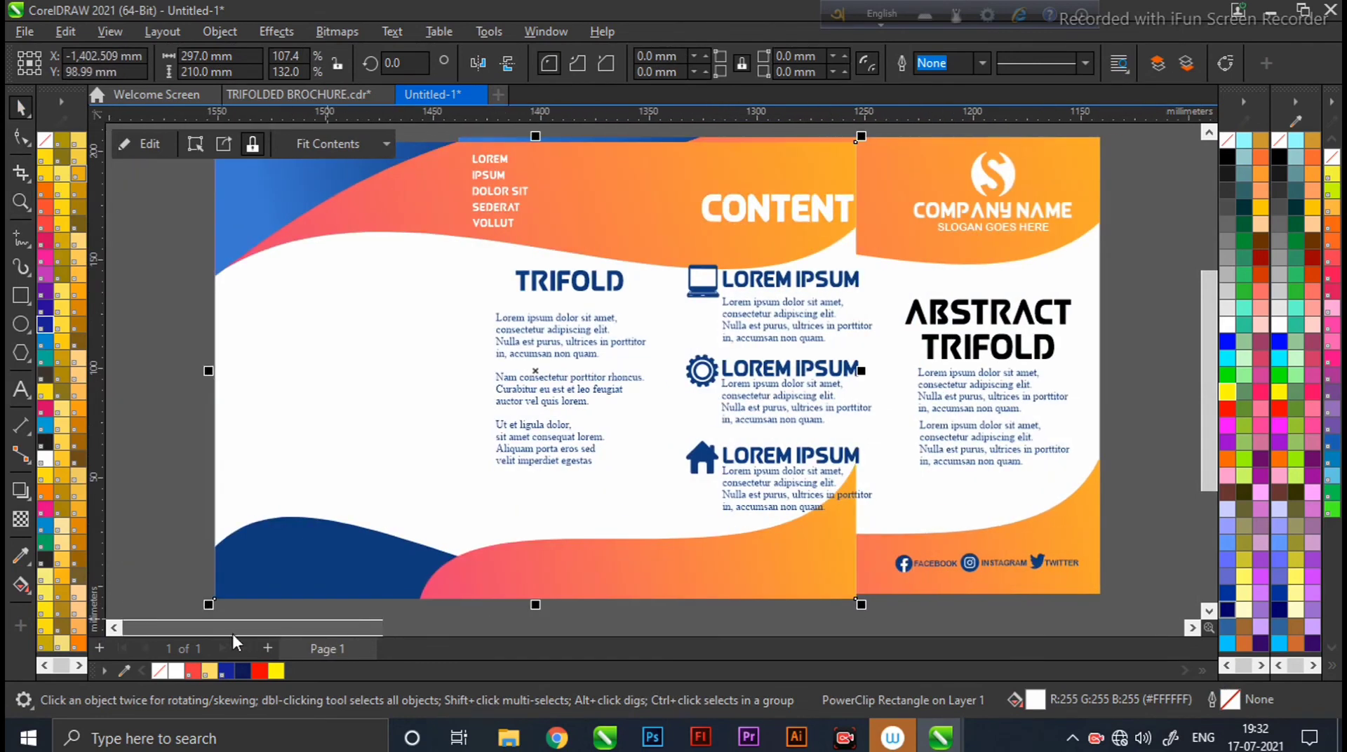
drag(328, 466, 162, 462)
drag(200, 628, 112, 626)
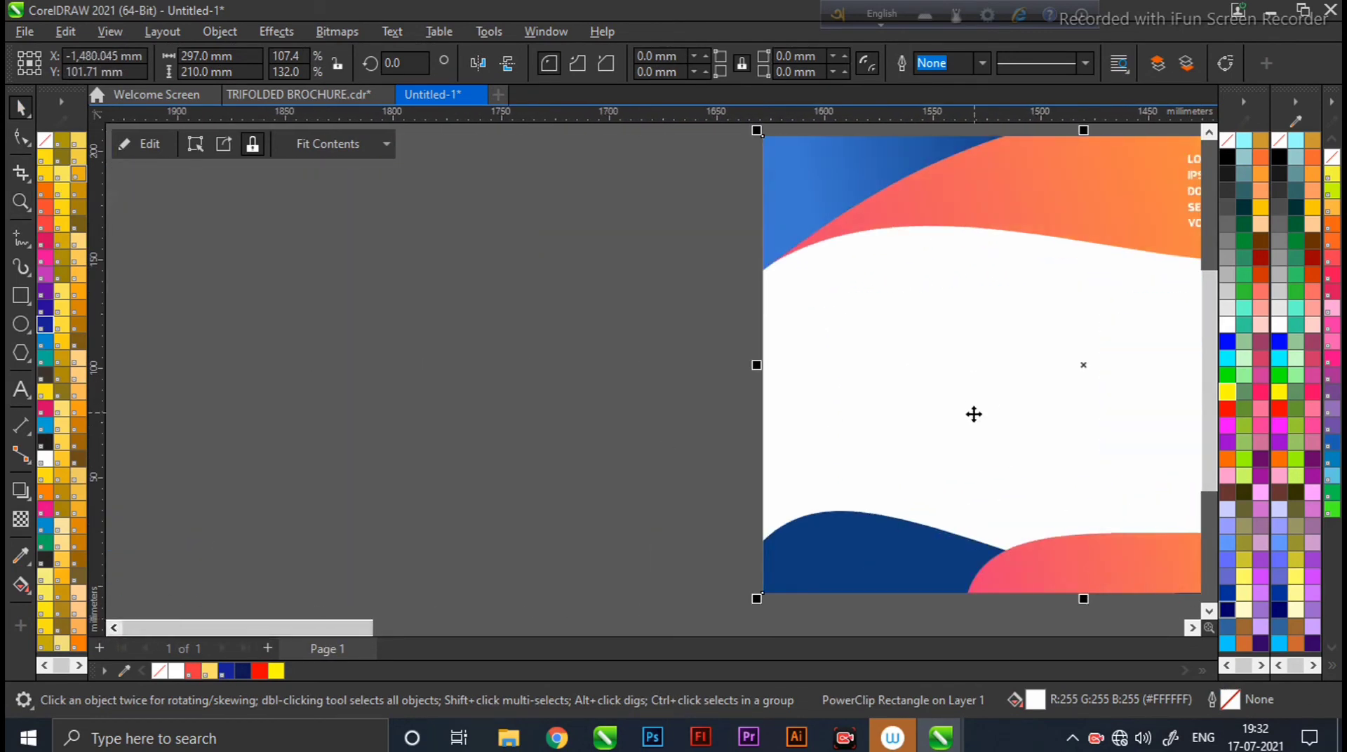
drag(971, 412, 553, 400)
click(1028, 452)
mouse_move(340, 628)
mouse_down()
mouse_move(381, 634)
mouse_move(358, 630)
mouse_up()
click(493, 527)
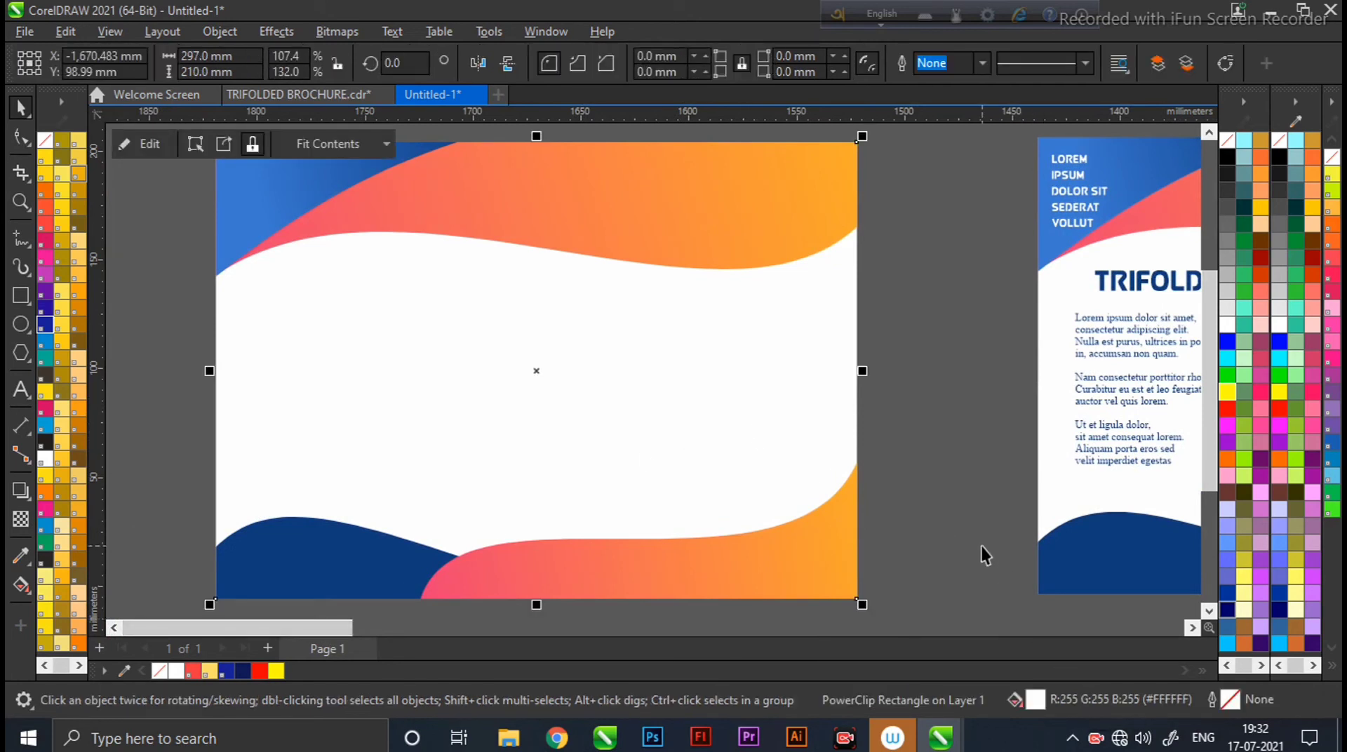
click(938, 581)
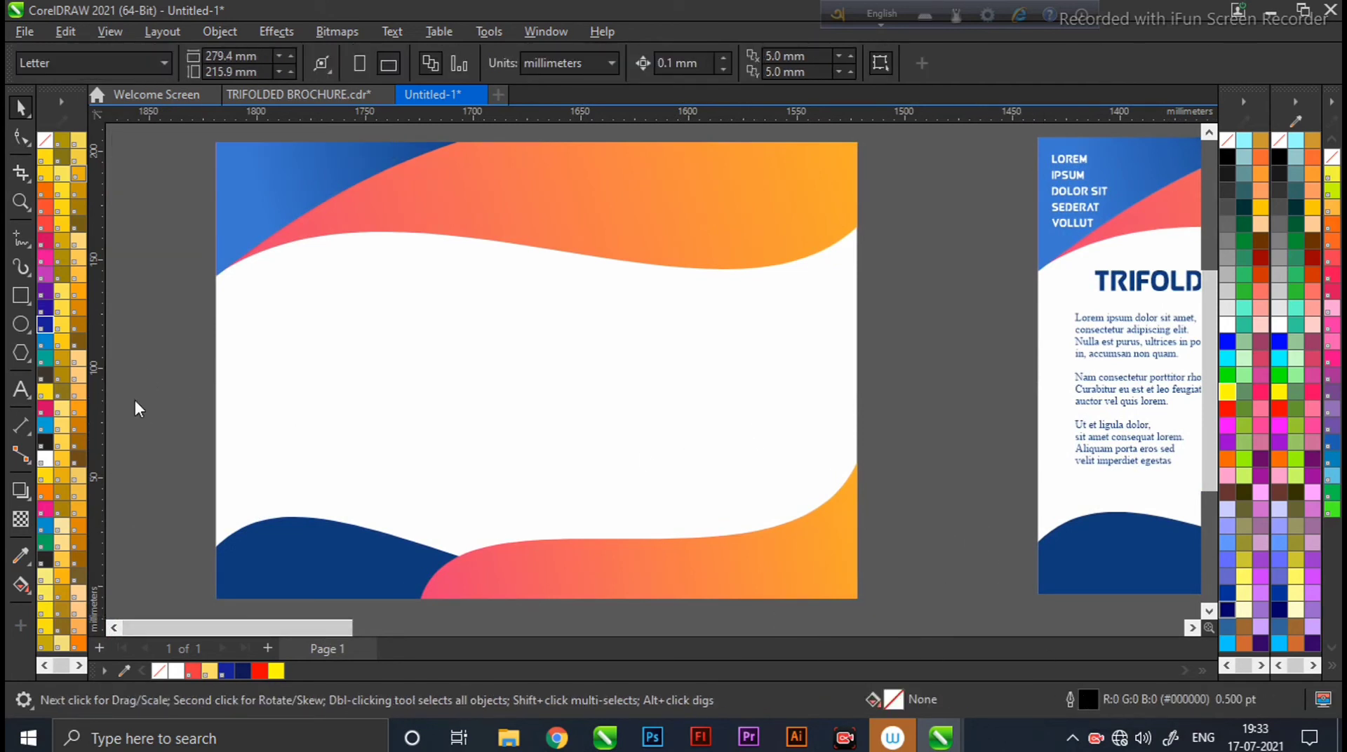
Try to shift the navy centre panel slightly to the right within the second side's clipped contents.
drag(423, 449, 421, 450)
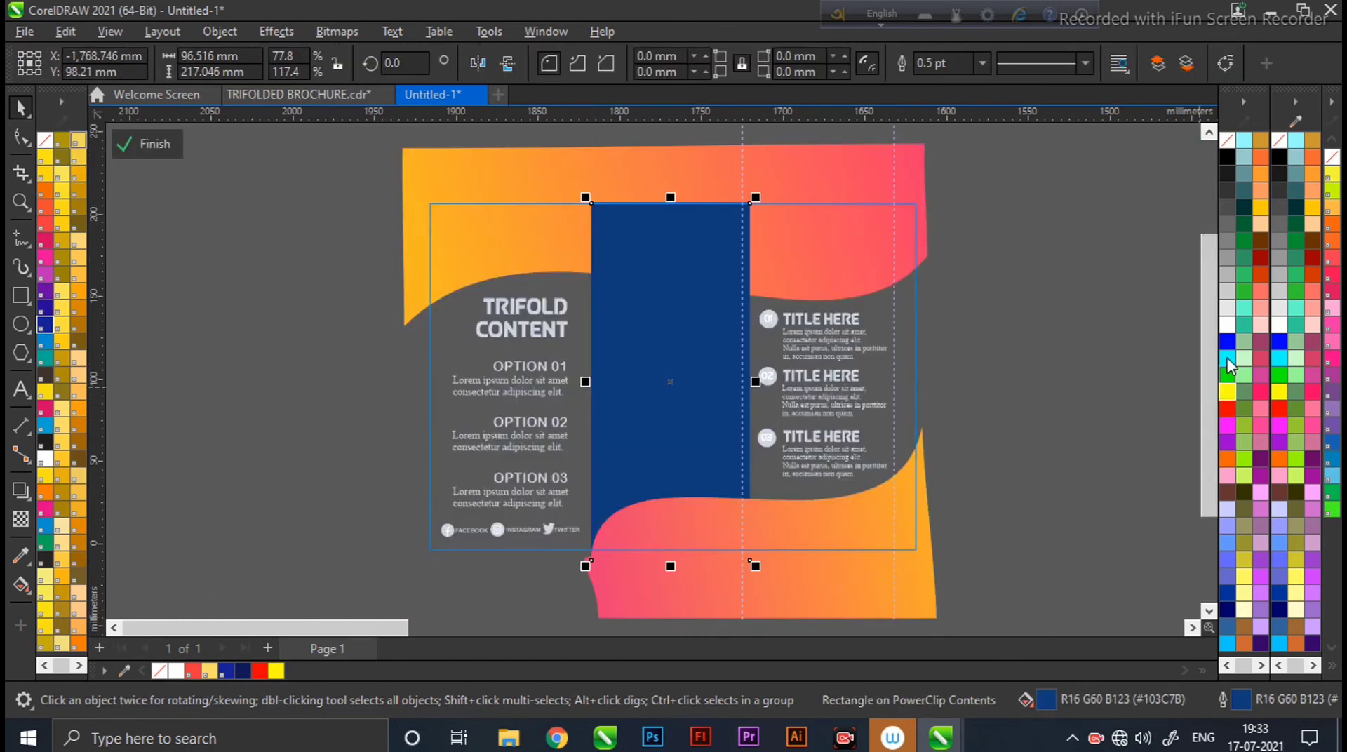
drag(688, 343, 722, 342)
key(ctrl+z)
Select the orange-to-pink header wave in the second side's clipped contents and nudge it up two steps.
click(1037, 236)
click(886, 267)
key(Up)
key(Up)
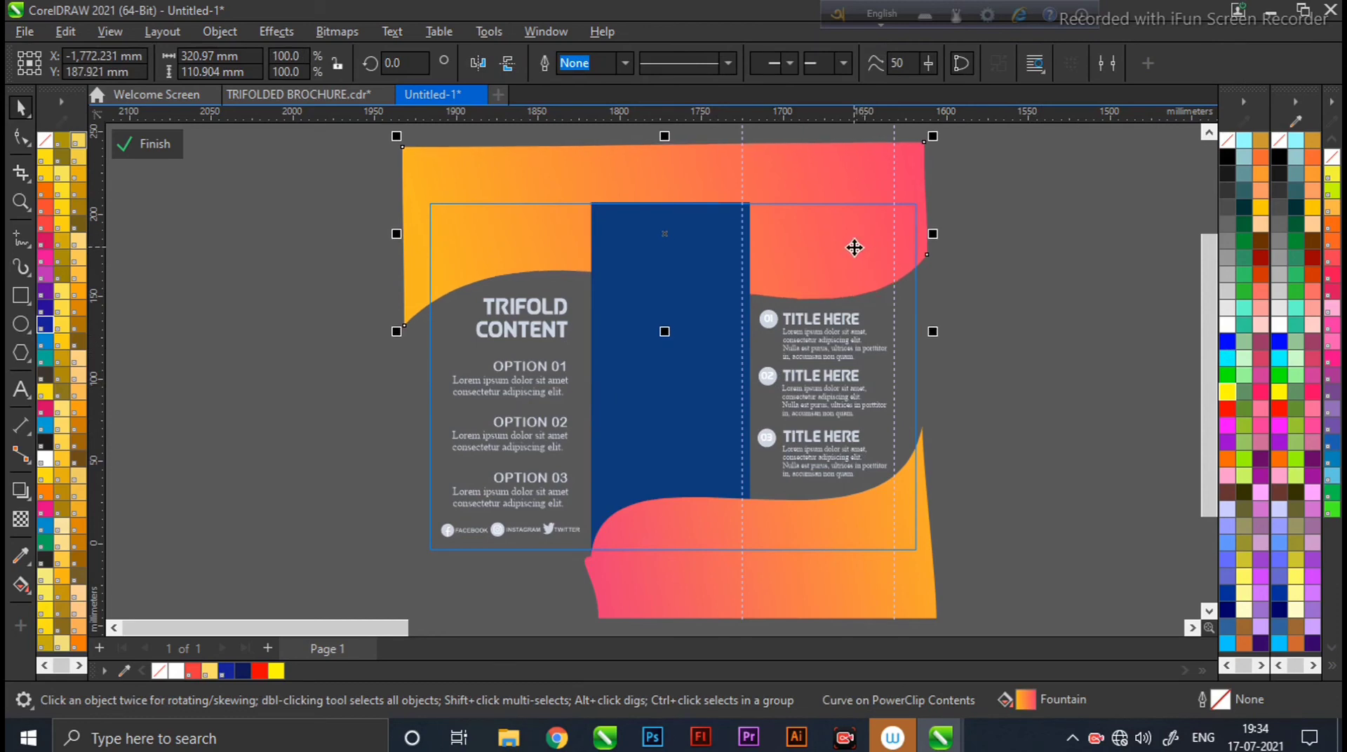
Finish editing the second side's clipped contents and move the whole company-logo side close beside it, tops aligned.
click(704, 513)
click(168, 147)
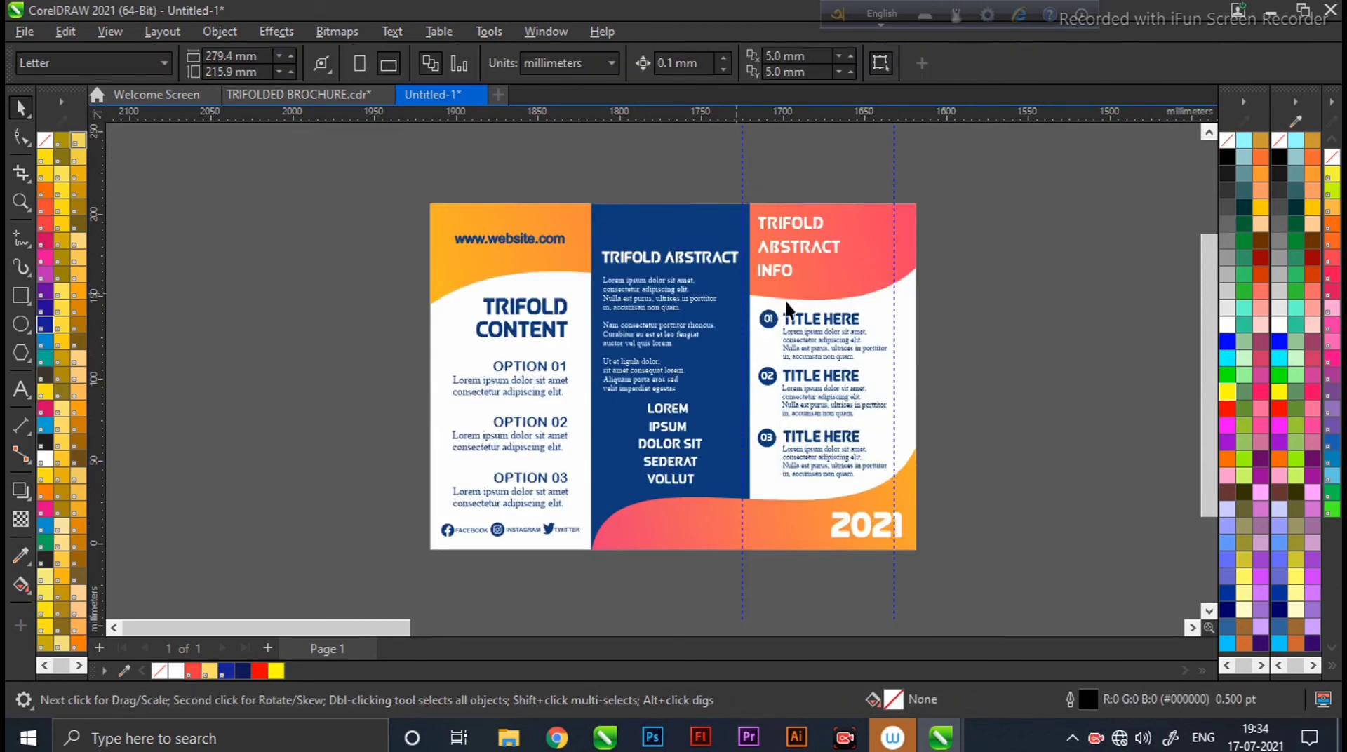
drag(401, 626, 514, 632)
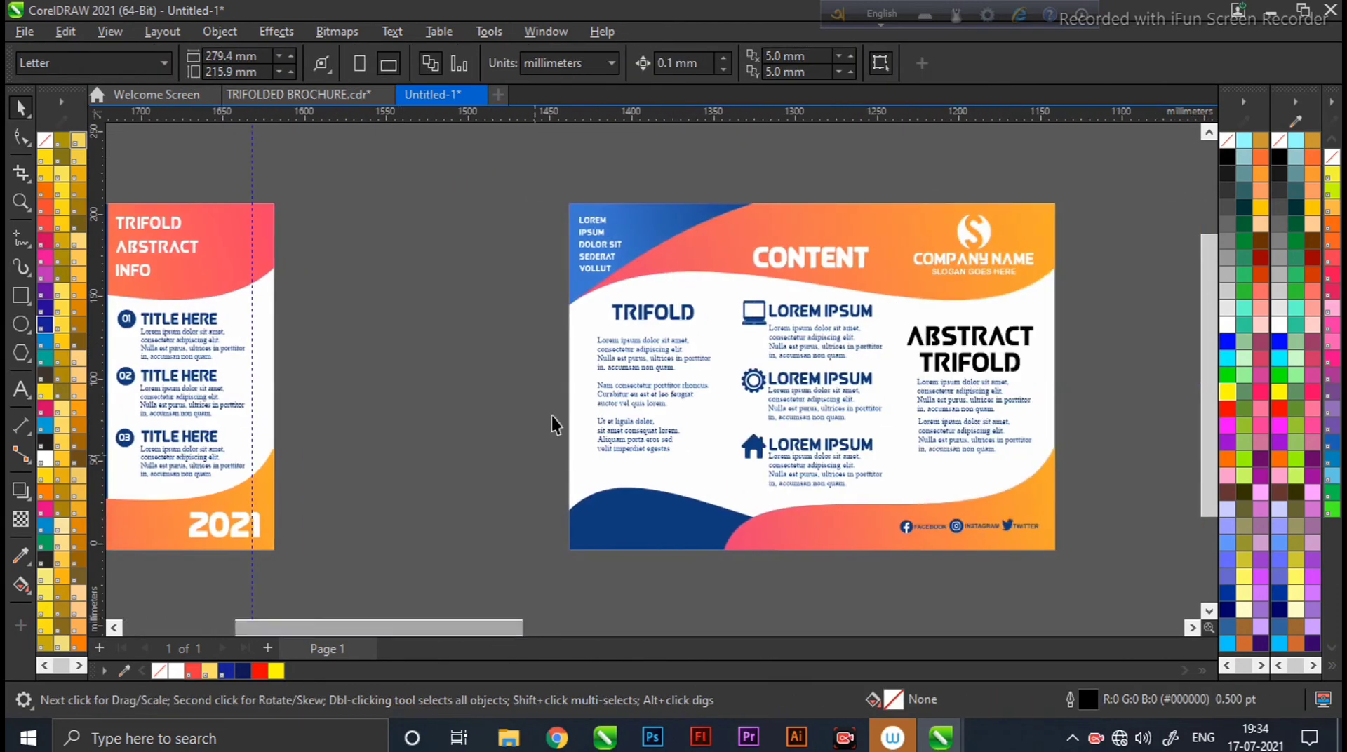
drag(512, 151, 1121, 568)
drag(924, 482, 645, 472)
drag(501, 628, 414, 631)
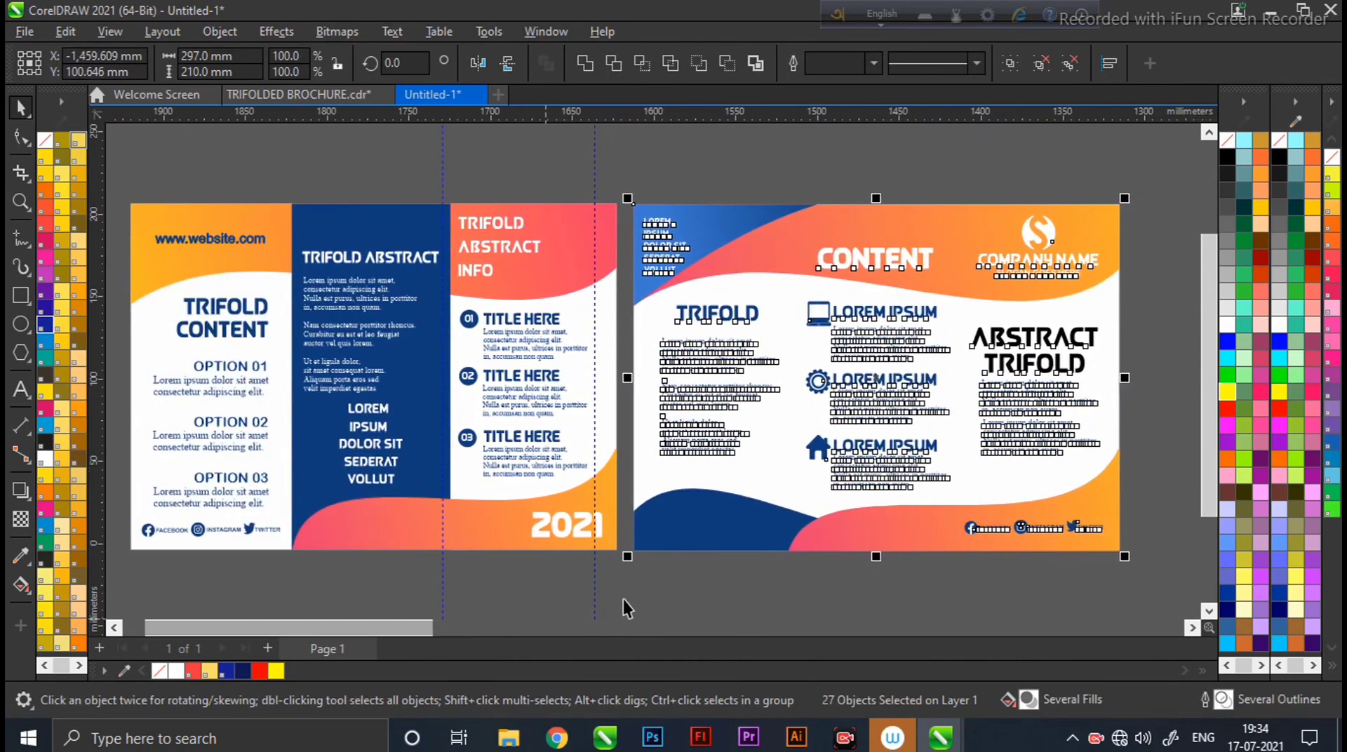
click(1167, 405)
Add the artistic text BACK below the brochure side with the navy centre panel.
drag(1207, 421, 1204, 454)
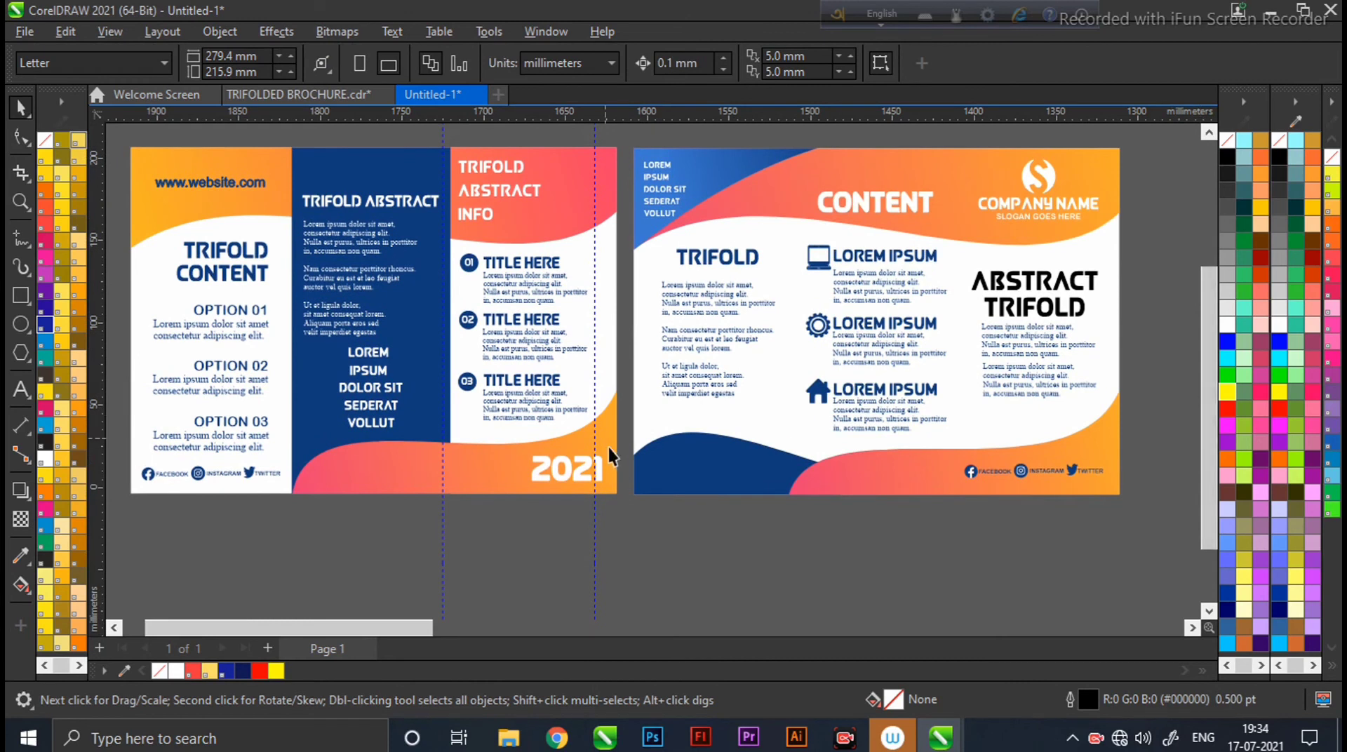
click(21, 390)
click(288, 532)
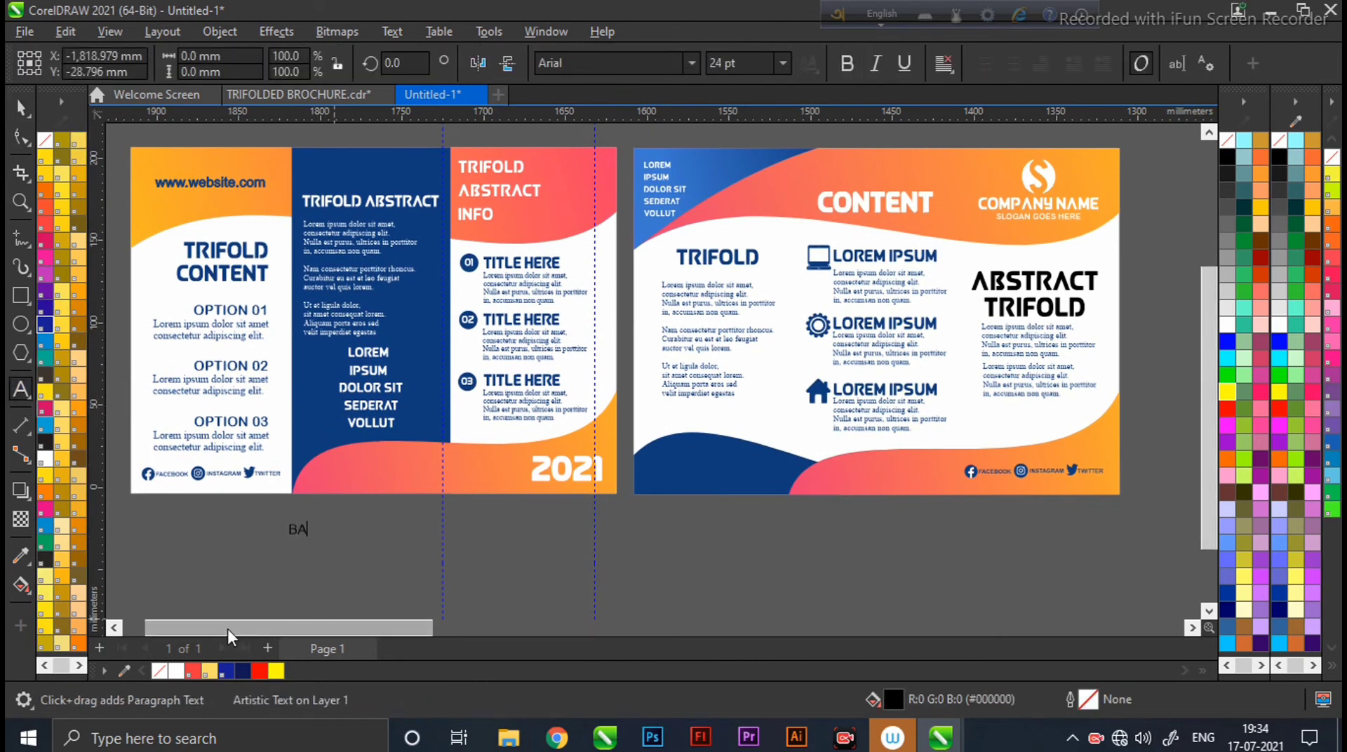
click(21, 107)
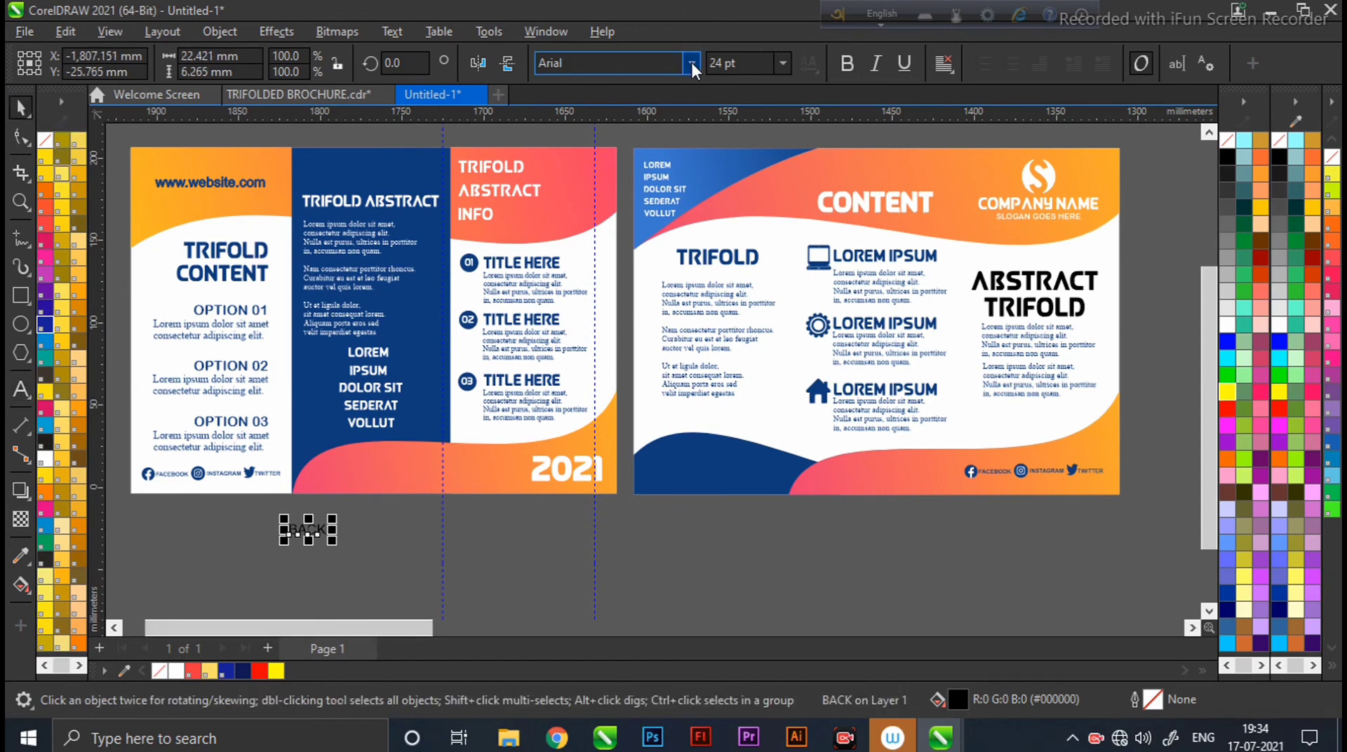
Format the BACK label in Queen of Camelot 2.0, fill it white and enlarge it to about 117 mm wide.
click(692, 63)
click(670, 125)
click(1228, 324)
drag(326, 542, 408, 595)
Extend the label's text to read BACK SIDE.
click(21, 389)
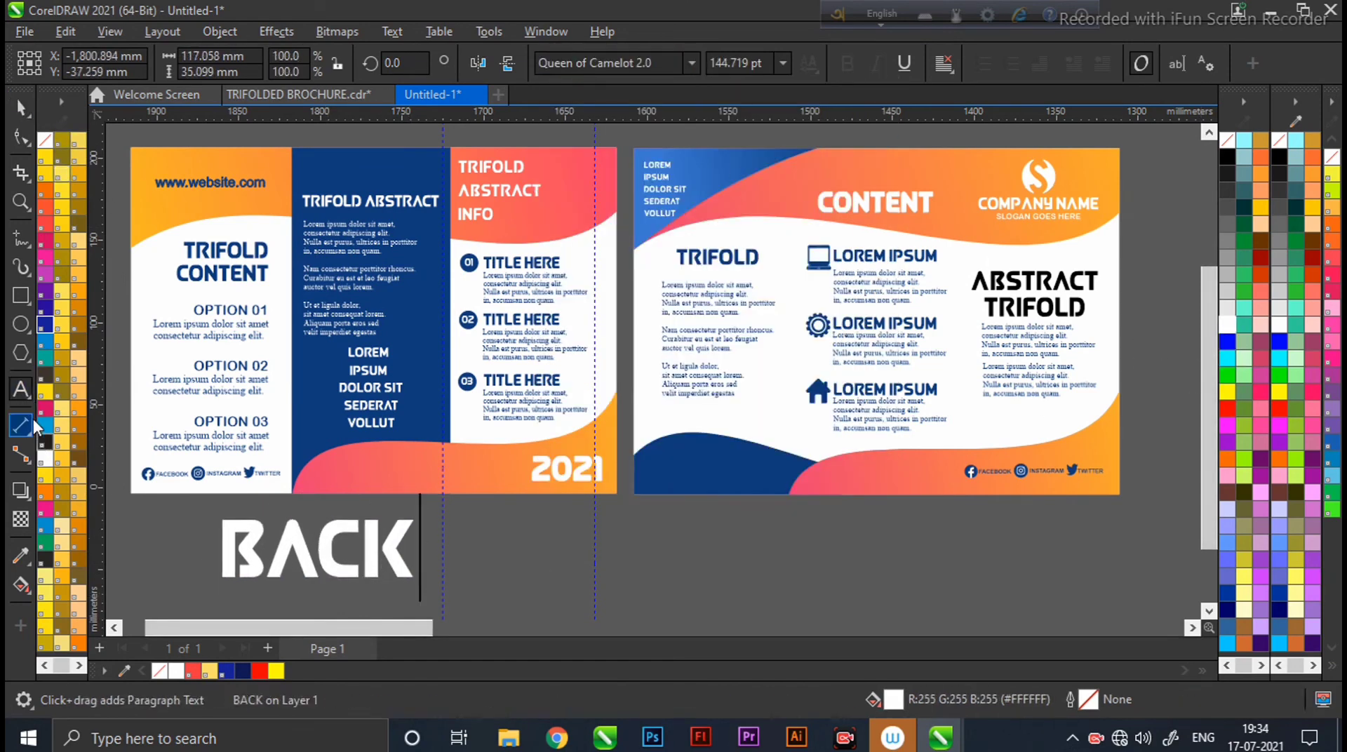
text(SIDE)
click(21, 107)
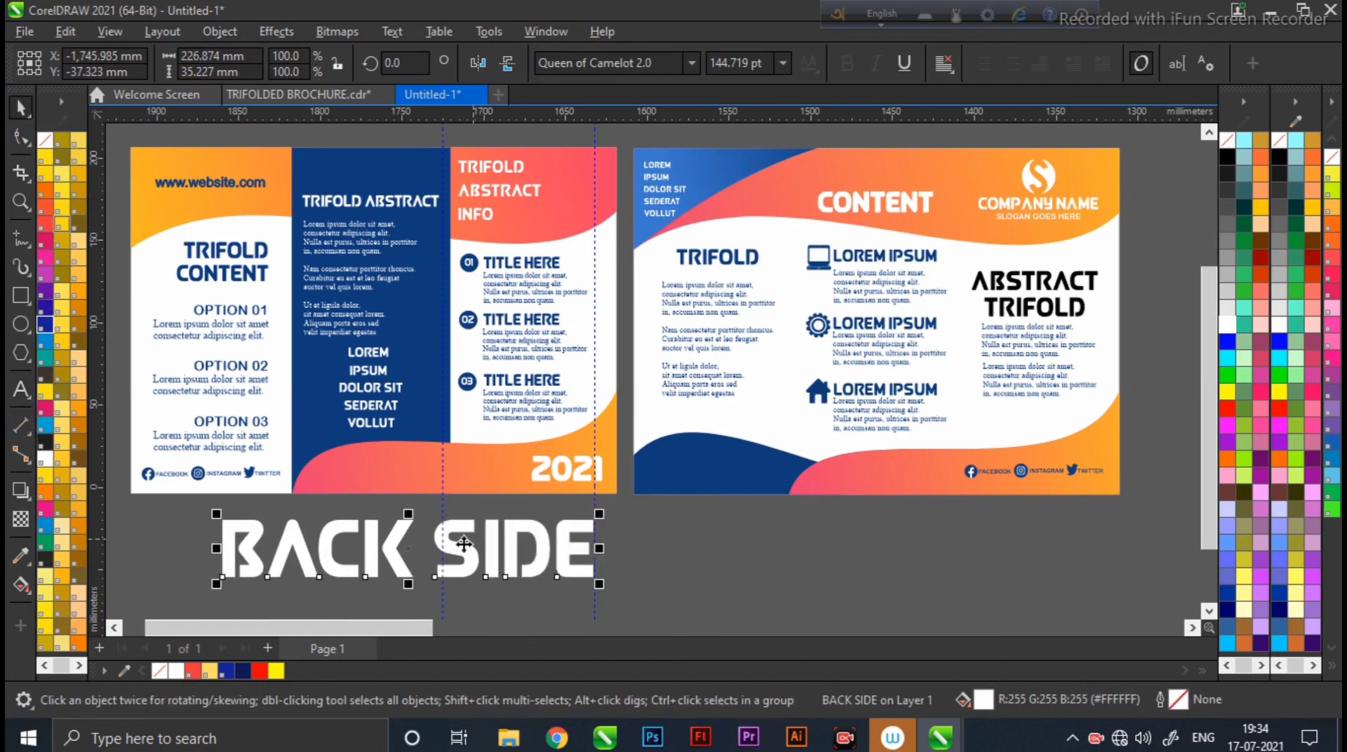
Place a copy of the BACK SIDE label below the company-logo side and change its wording to FONT SIDE.
drag(447, 551, 931, 535)
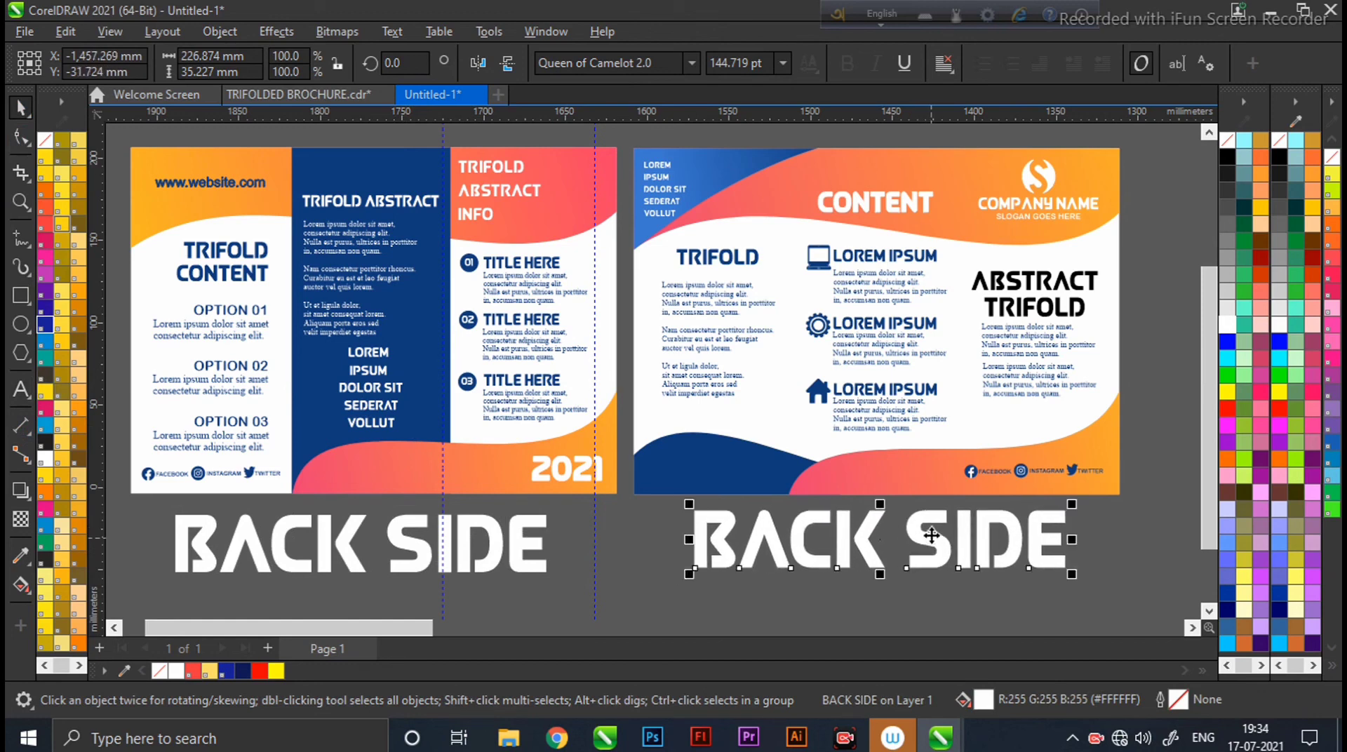
click(17, 397)
click(896, 537)
key(BackSpace)
key(BackSpace)
key(BackSpace)
key(BackSpace)
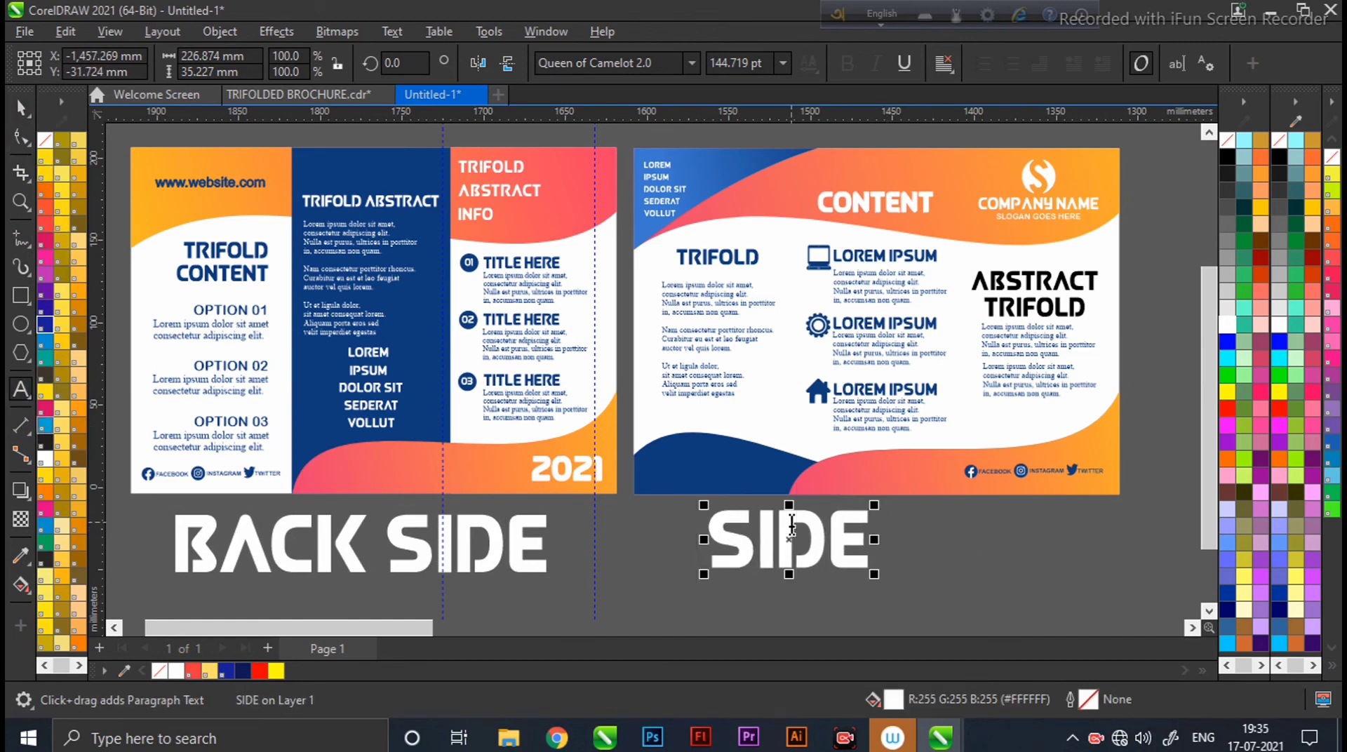
text(FONT)
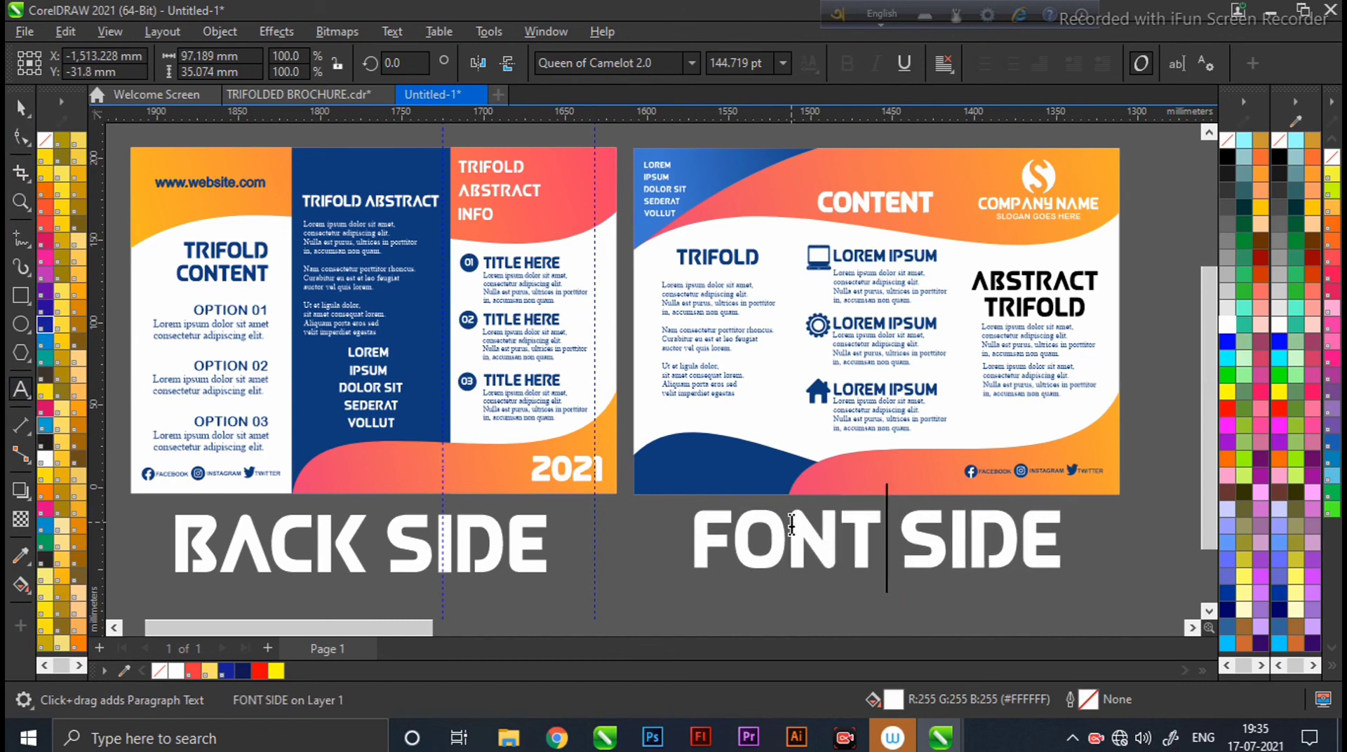
click(21, 107)
click(696, 591)
Save the drawing as a CorelDRAW file named SDD in the Coreldraw folder.
scroll(1210, 449, up, 2)
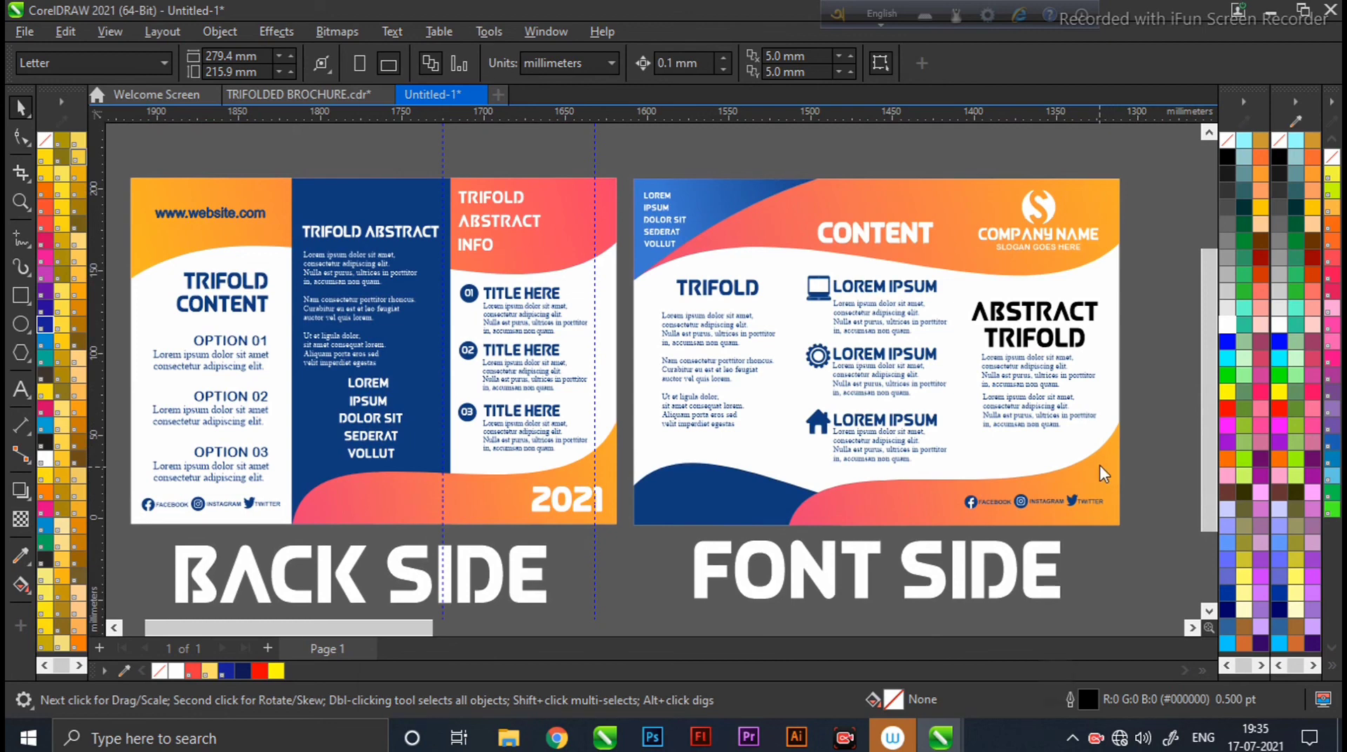
key(ctrl+s)
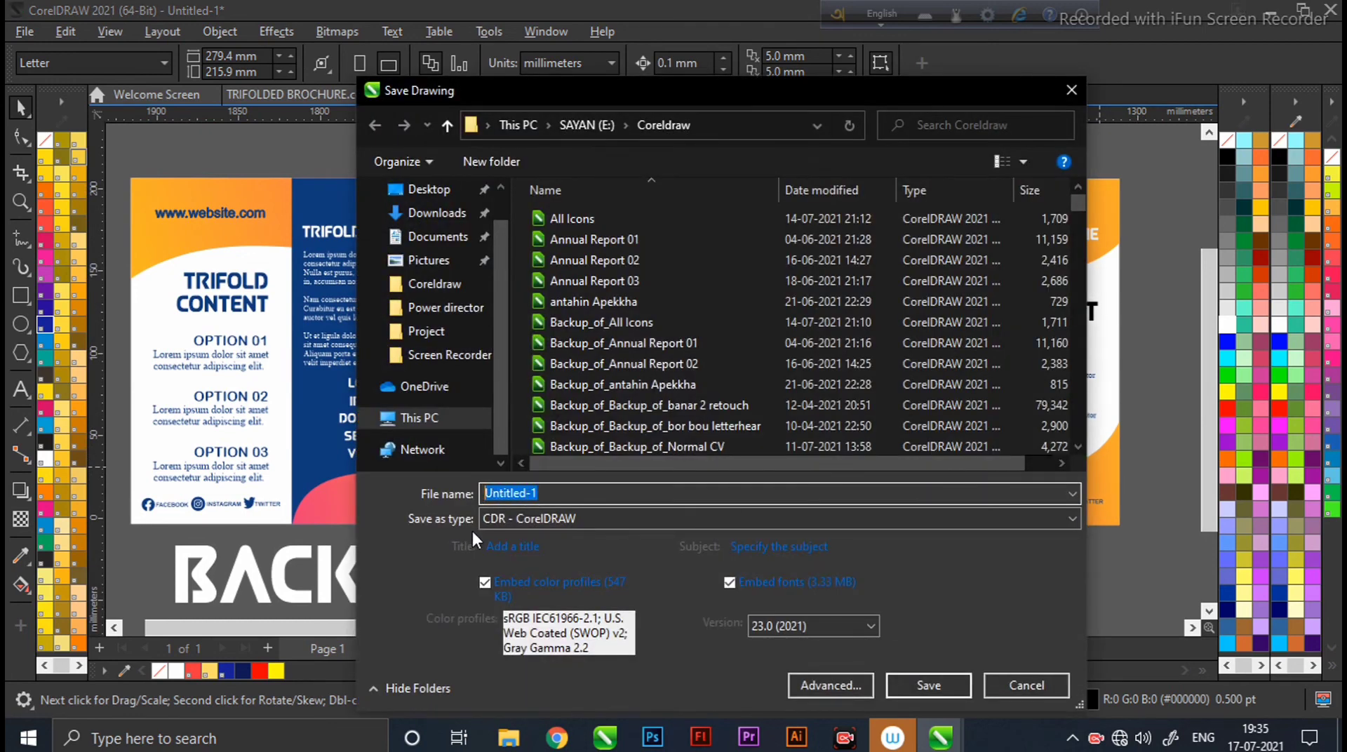
text(SDD)
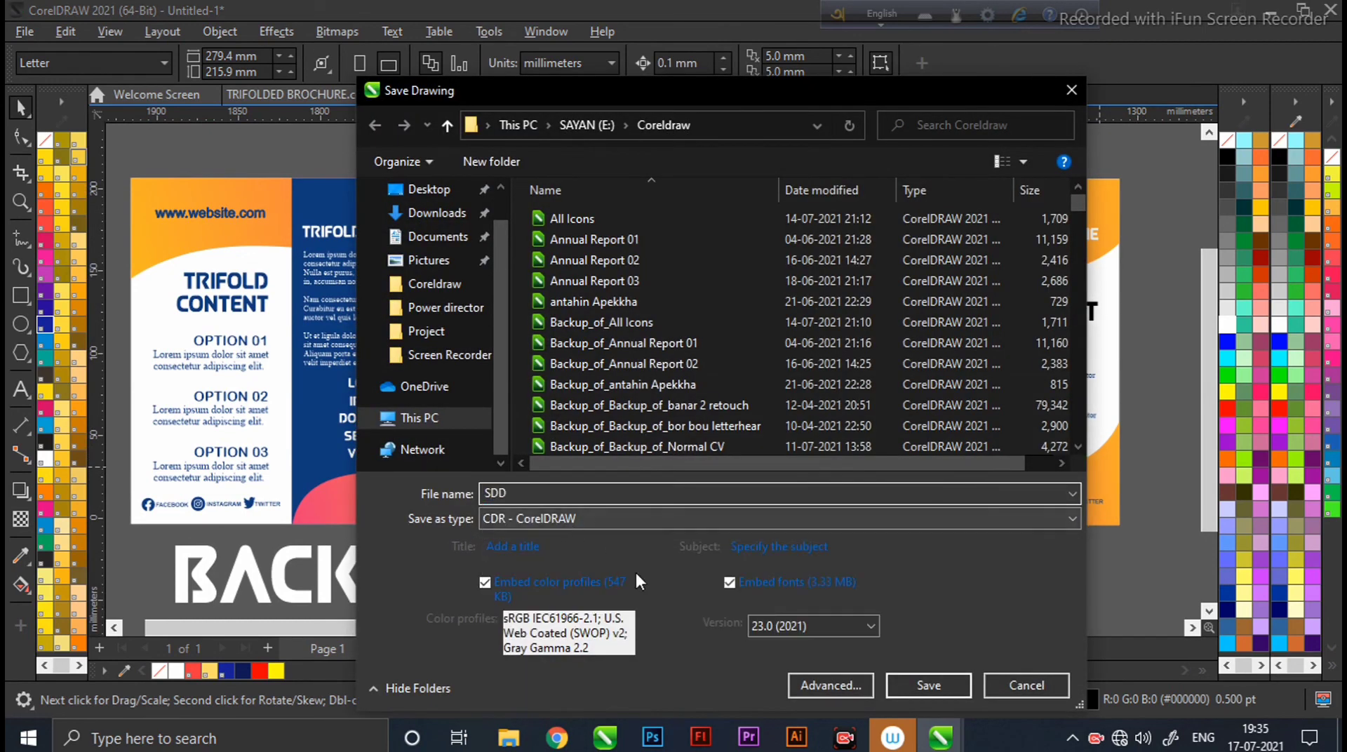
click(912, 684)
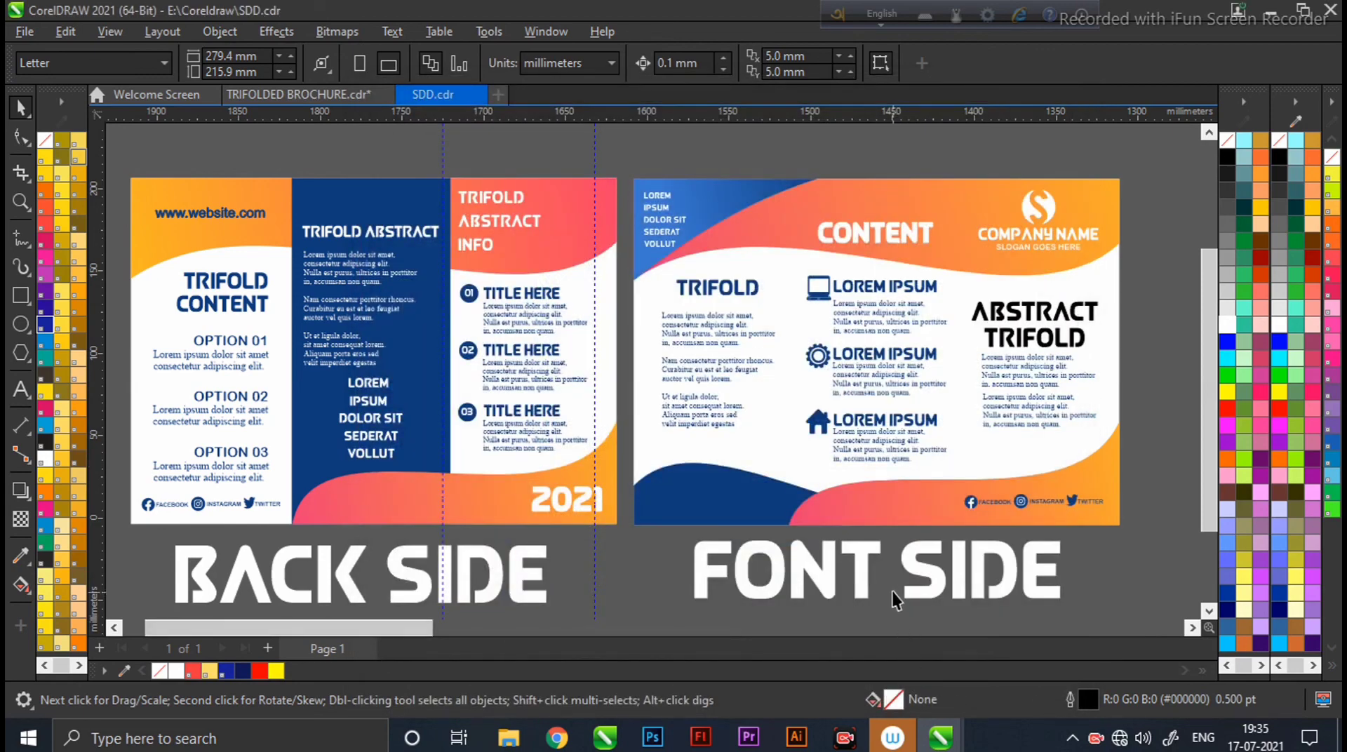